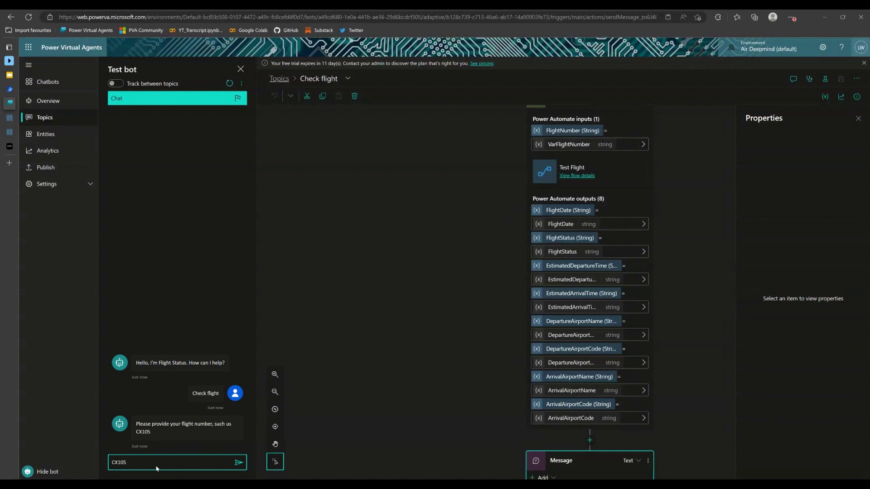
- Send the flight number CX105 to the test bot in reply to its question
key("Return")
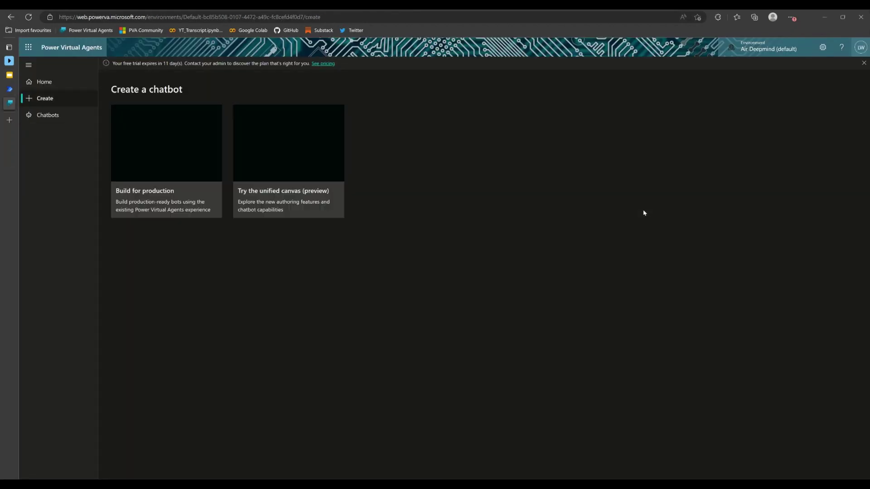
- Create a unified canvas (preview) chatbot named "Flight Status"
left_click(308, 198)
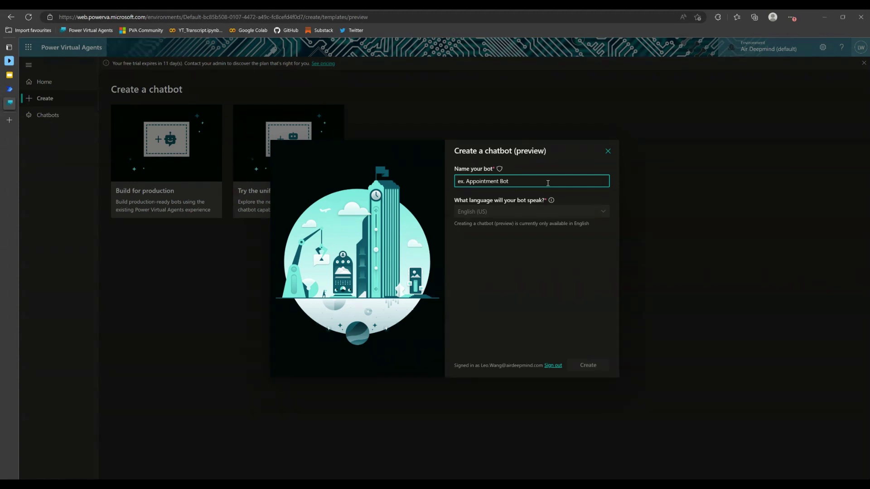
type("Flight")
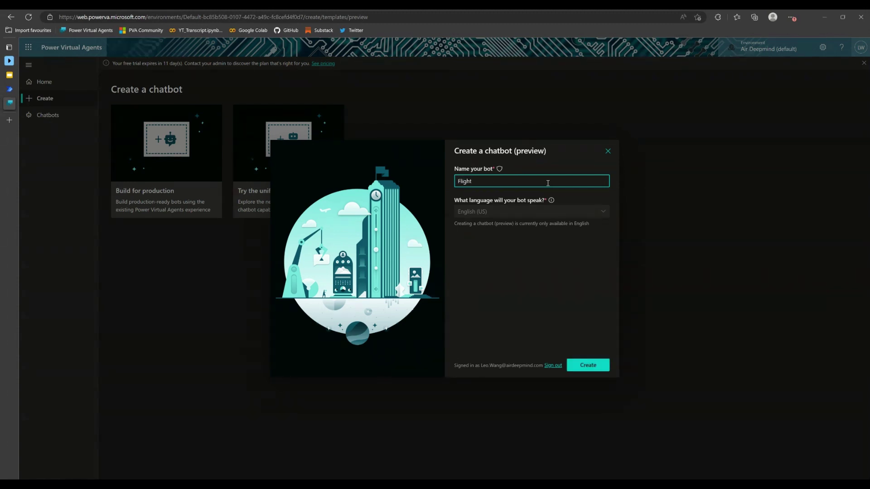
type(" Status")
left_click(551, 200)
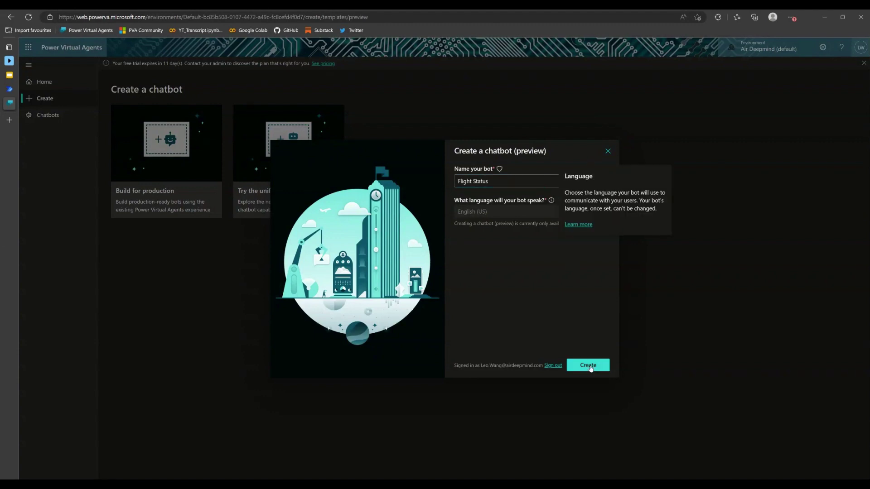
left_click(590, 367)
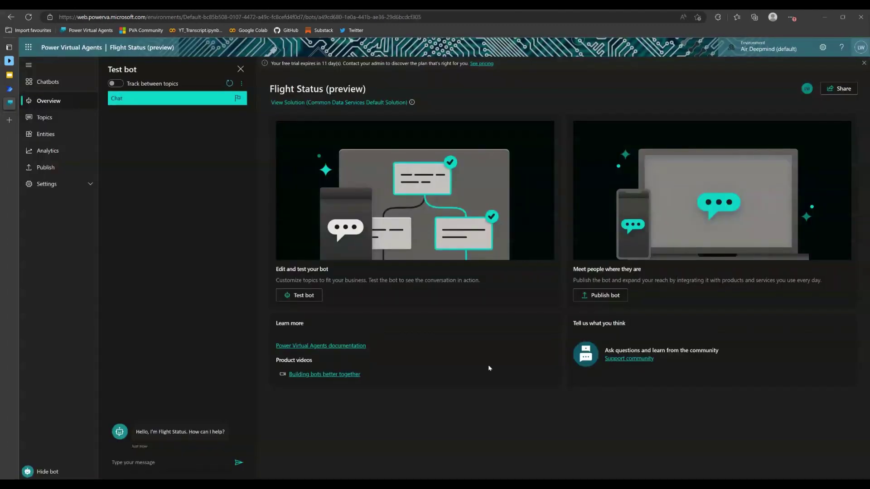
- Open the bot's topics and turn off the Lesson 1, Lesson 2 and Lesson 3 topics
left_click(299, 297)
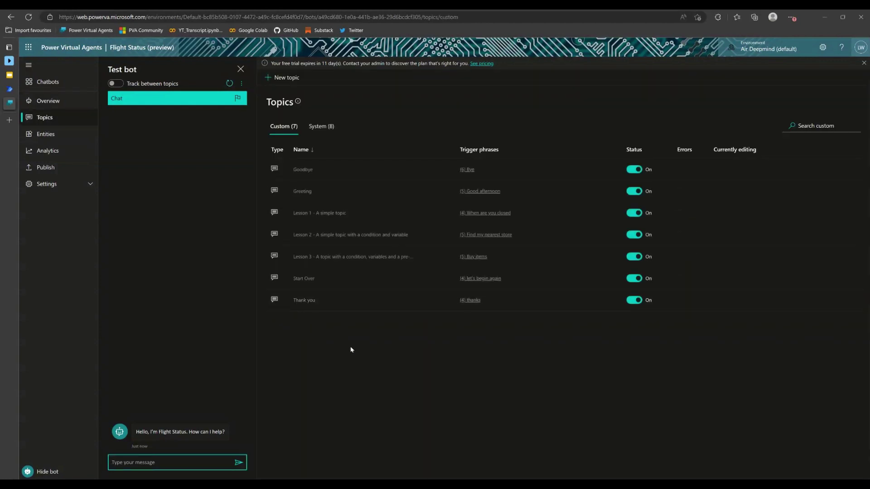
left_click(634, 214)
left_click(634, 247)
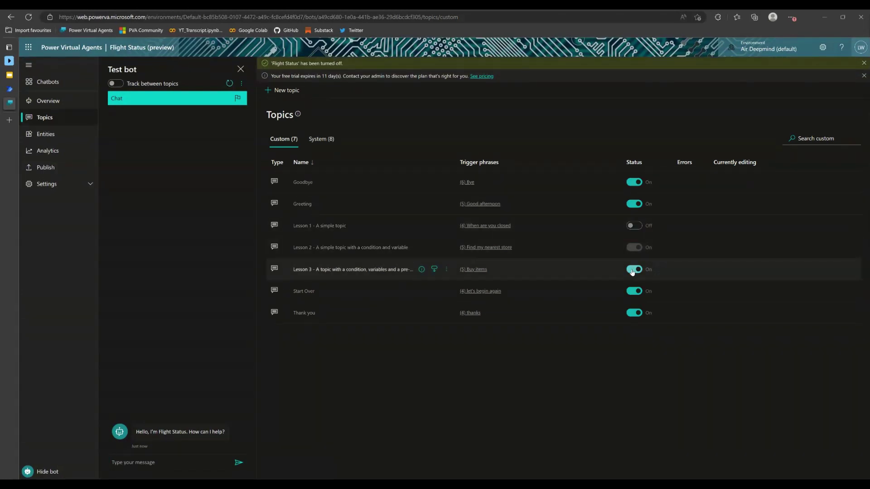
left_click(633, 269)
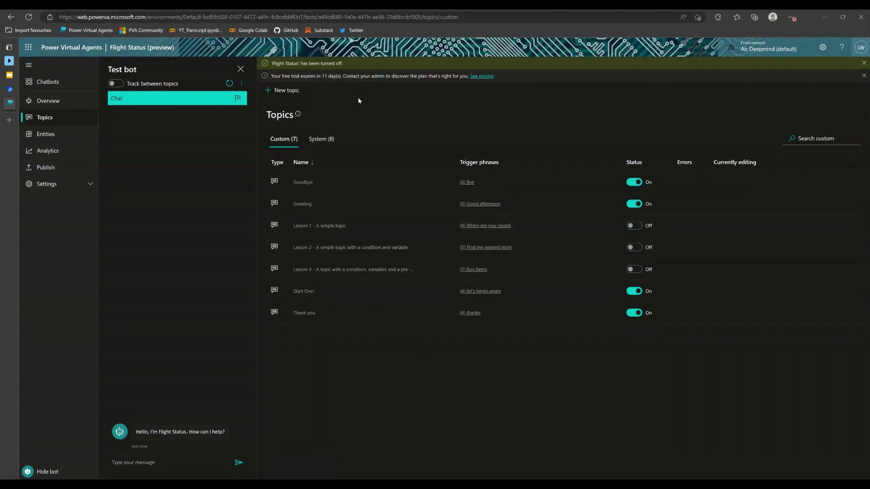
- Create a new topic and name it "Check flight"
left_click(283, 90)
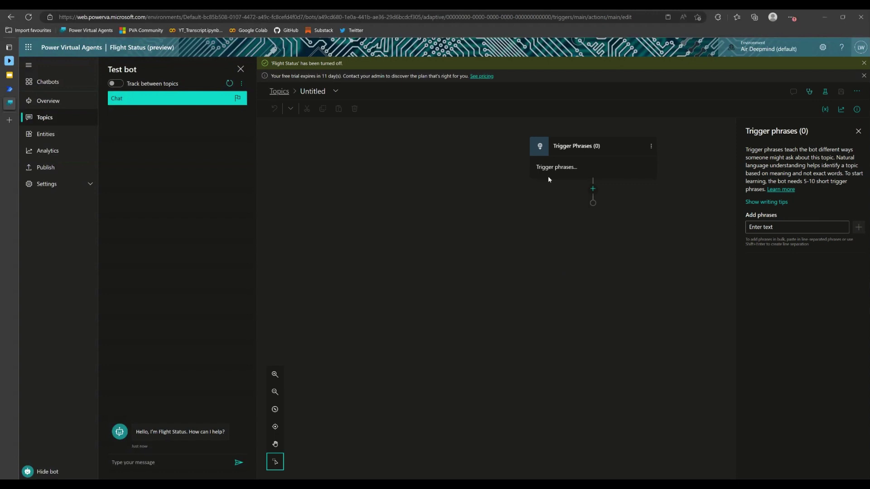
left_click(313, 93)
type("Check flight")
key("Return")
- Add the trigger phrases "Check flight" and "Flight status" to the topic
left_click(780, 216)
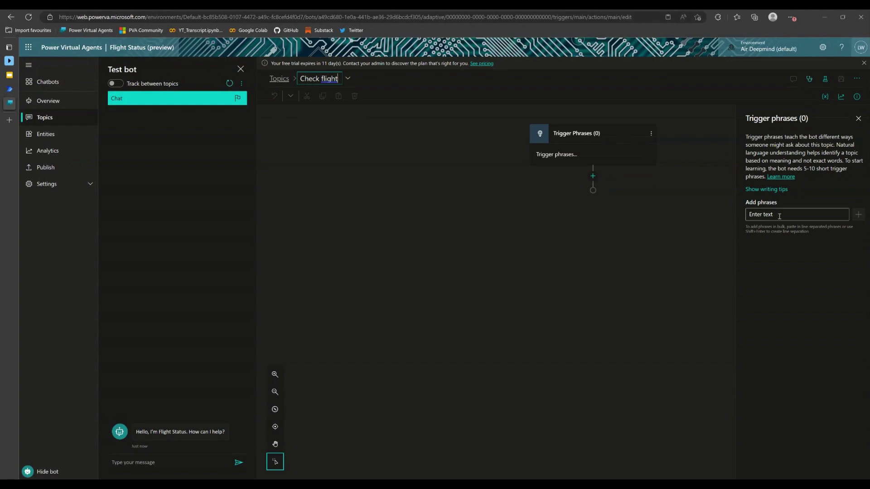
type("Check flight")
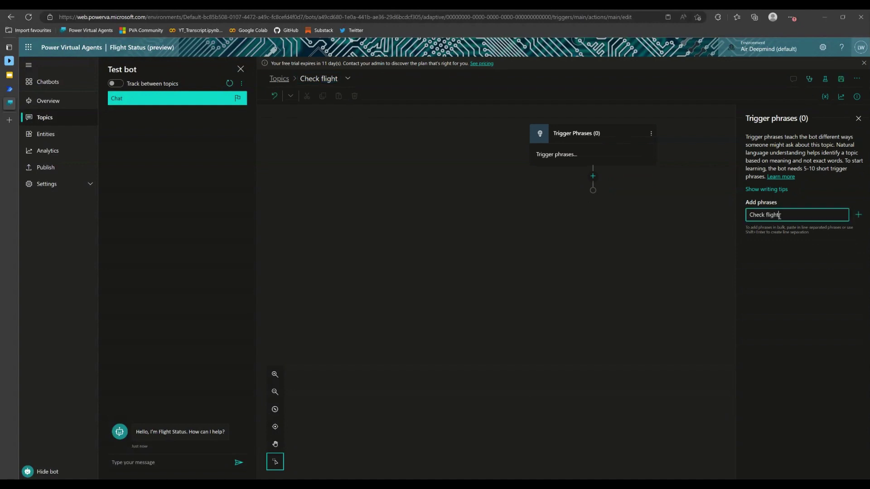
key("Return")
type("Flight status")
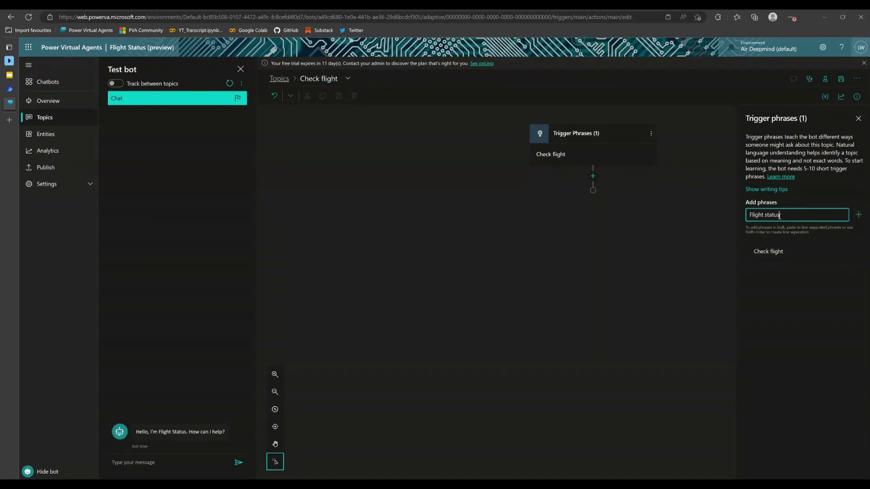
key("Return")
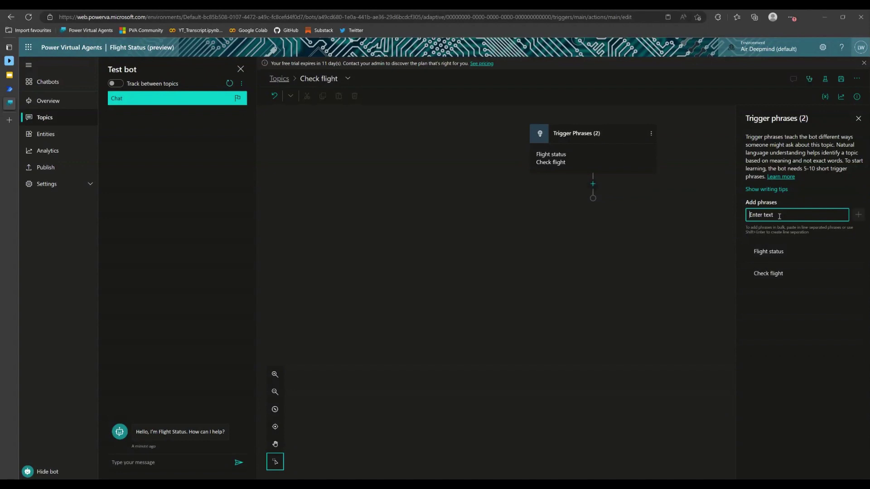
- Add a question node after the trigger phrases with the message "Please provide your flight number, such us CX105"
left_click(592, 184)
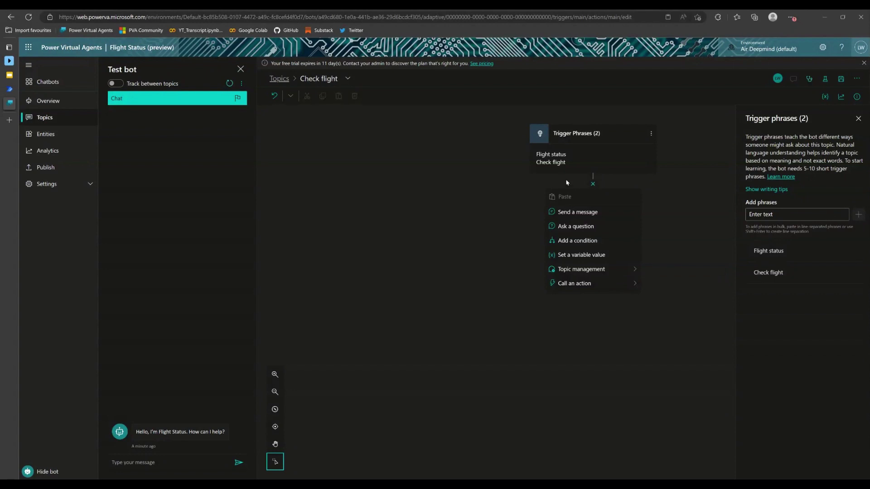
left_click(584, 226)
left_click(581, 240)
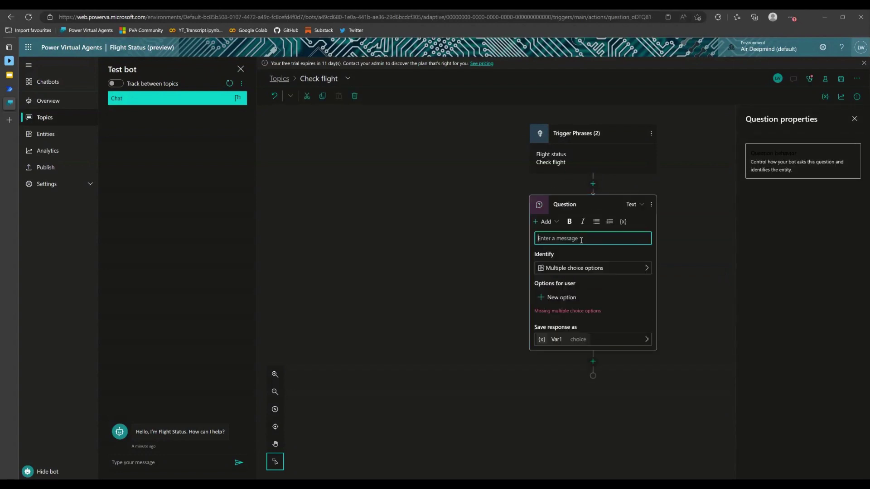
type("Please provide your flight number, such us ")
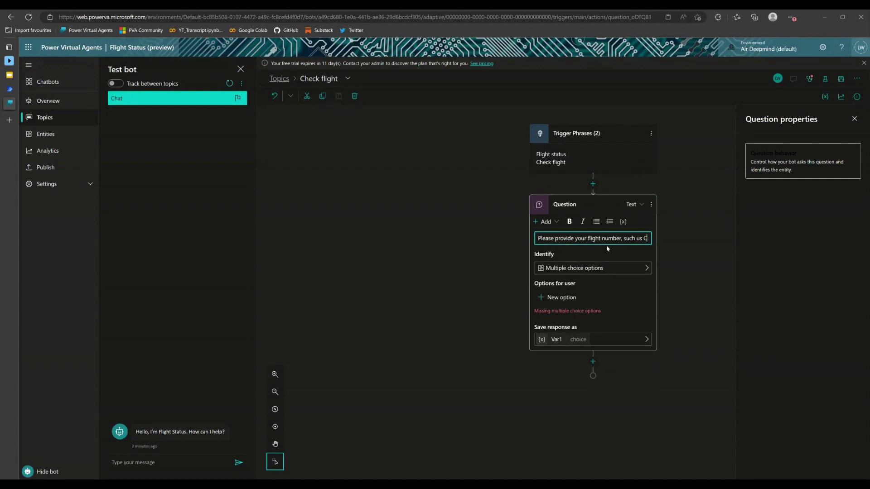
type("CS105")
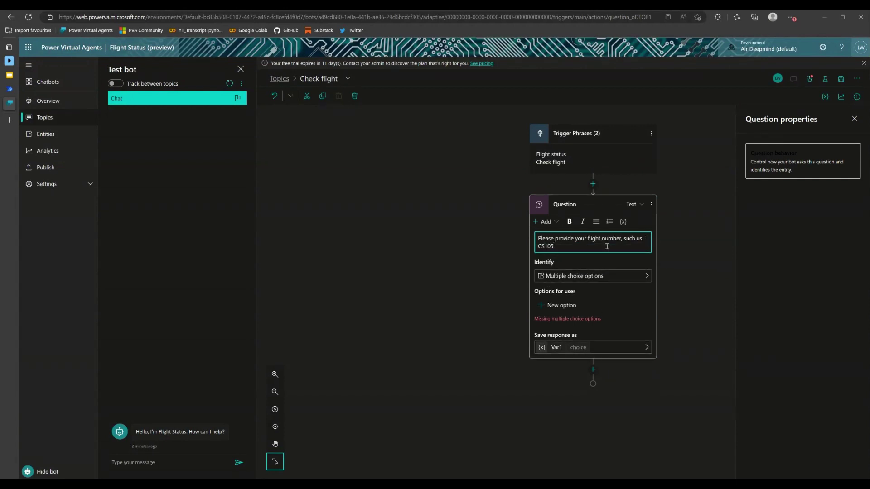
key("Left")
key("Left")
key("Left")
key("BackSpace")
type("X")
- Make the question identify the user's entire response and rename its response variable to VarFlightNumber
left_click(608, 276)
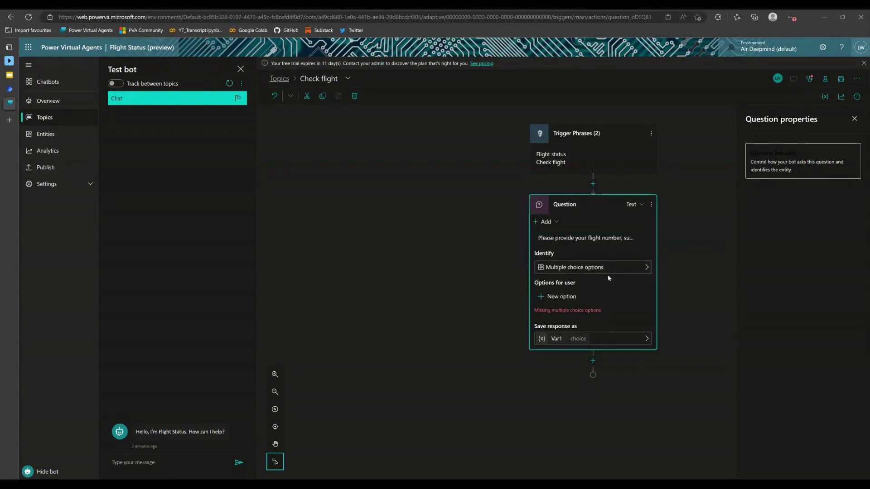
left_click(595, 267)
left_click(713, 304)
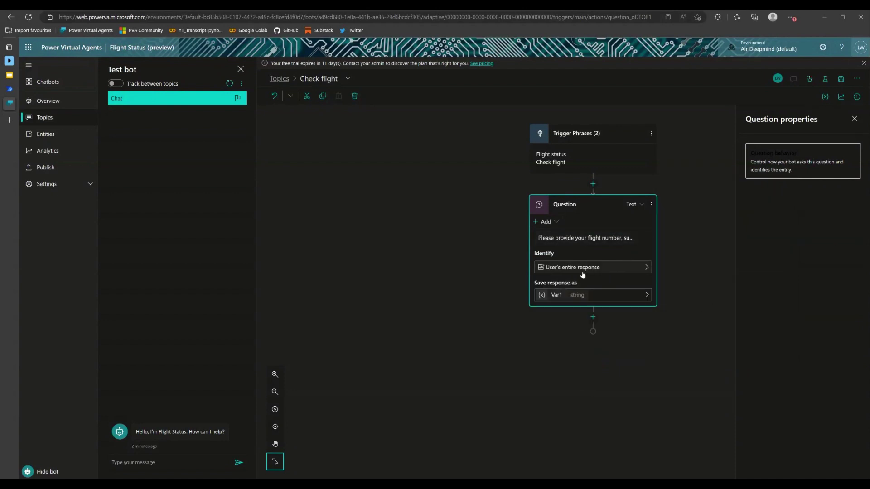
left_click(556, 296)
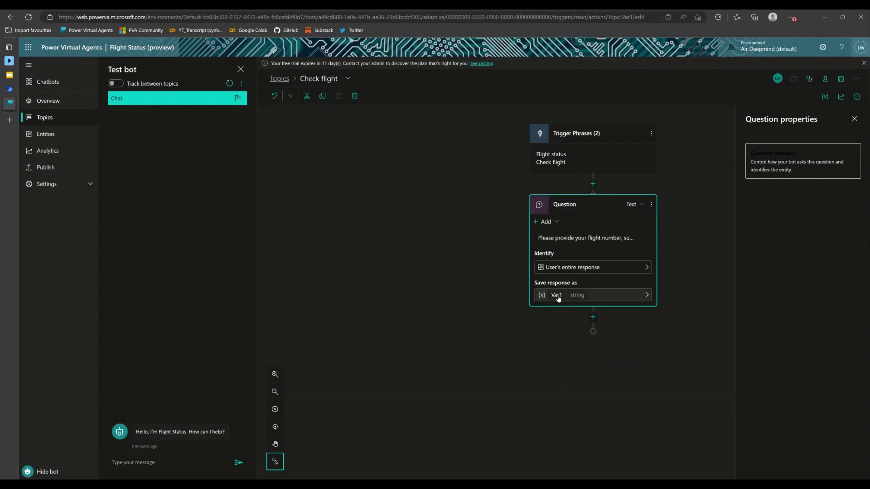
left_click(772, 165)
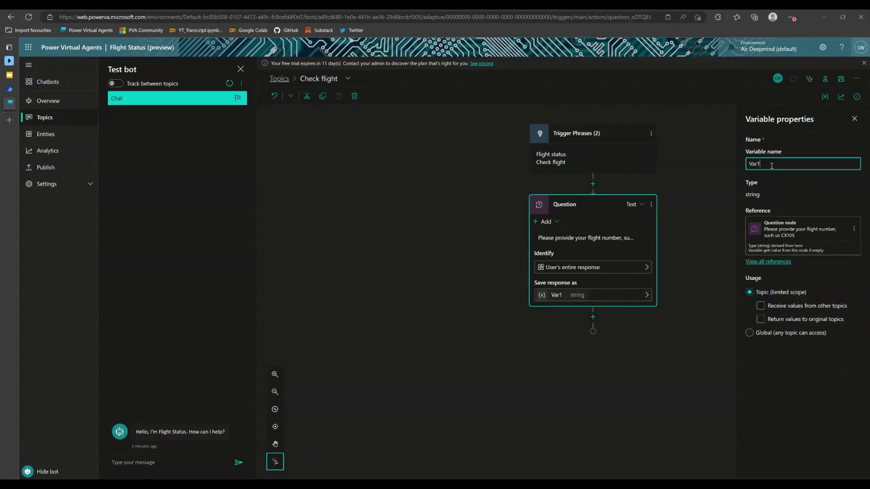
type("FlightNumber")
left_click(681, 304)
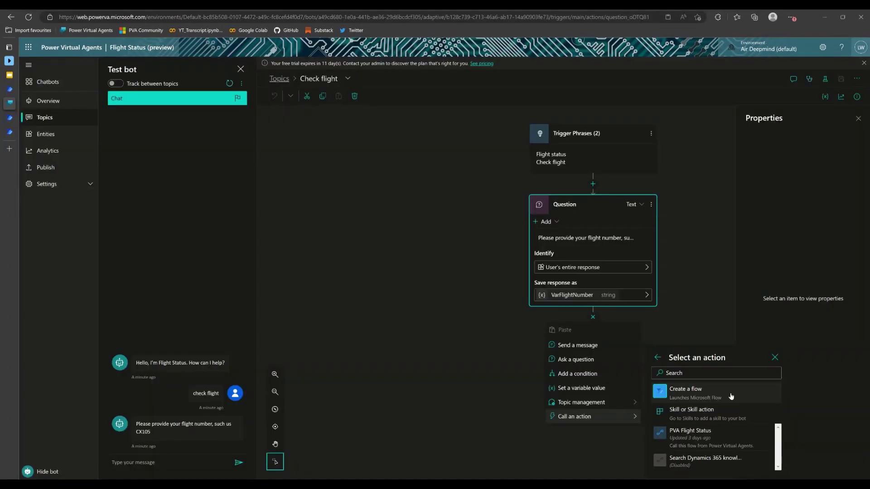
- Create a flow to call after the question, and insert a new action between its trigger and the Return value(s) step
left_click(731, 397)
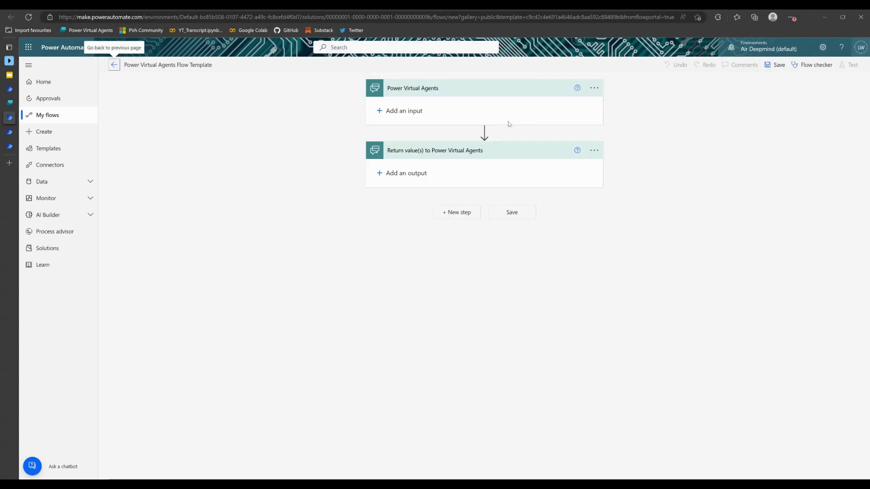
left_click(485, 132)
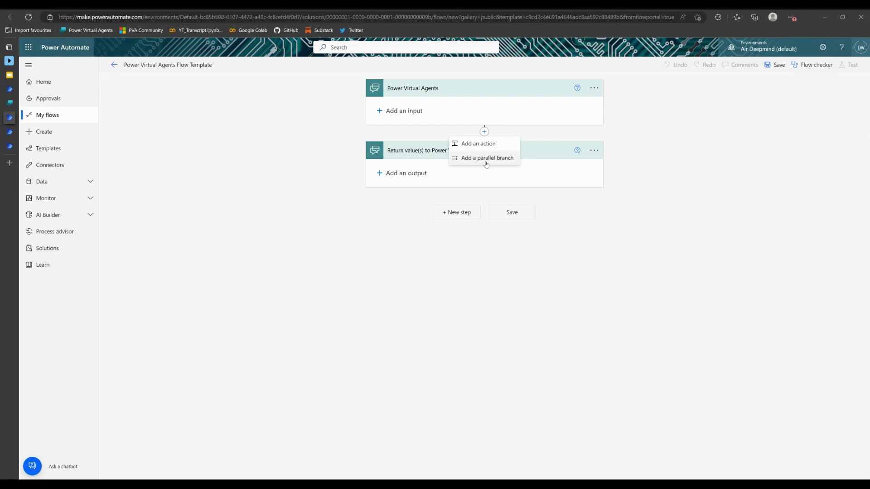
left_click(482, 144)
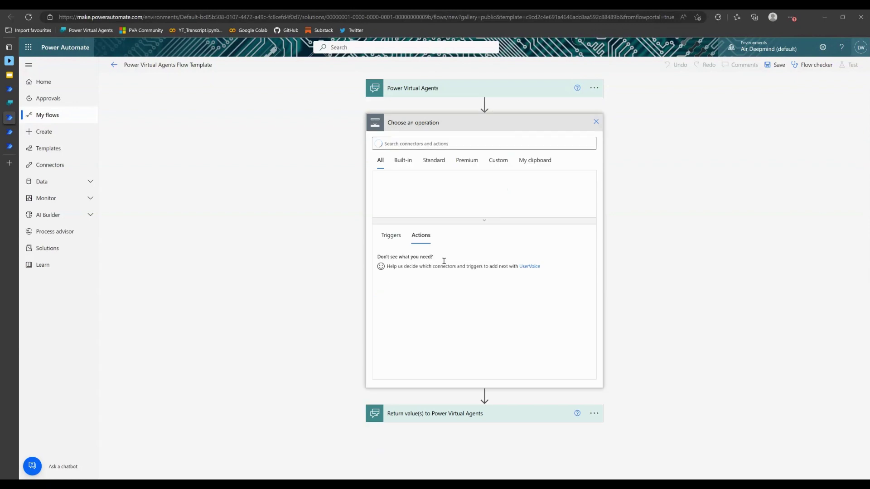
left_click(497, 144)
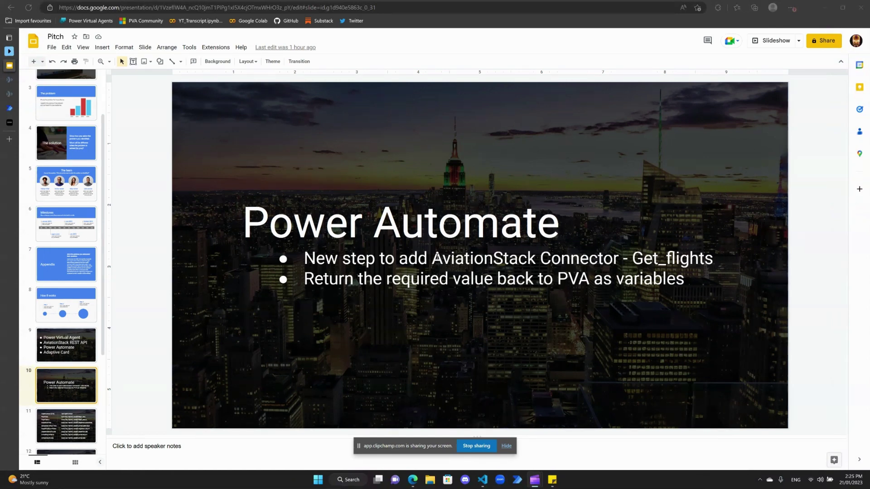
- Return to the aviationstack account dashboard to view the API access key
mouse_move(433, 259)
left_mouse_down()
mouse_move(535, 260)
mouse_move(432, 259)
left_mouse_up()
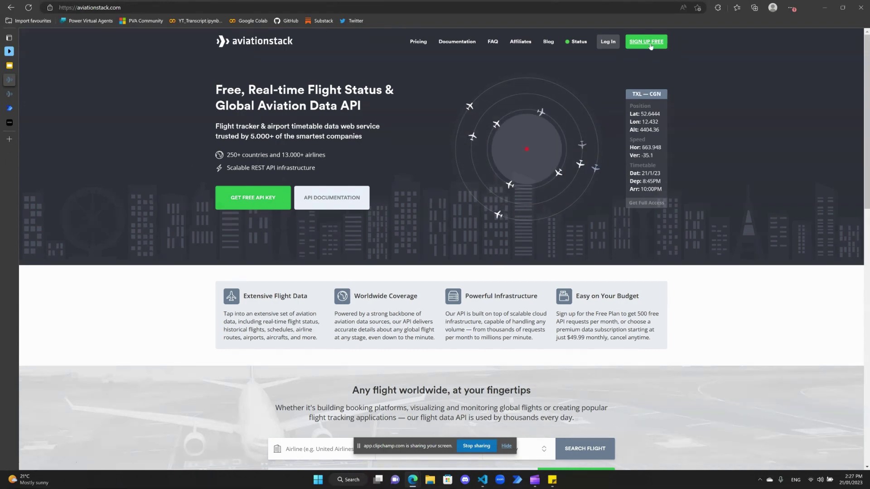
left_click(11, 7)
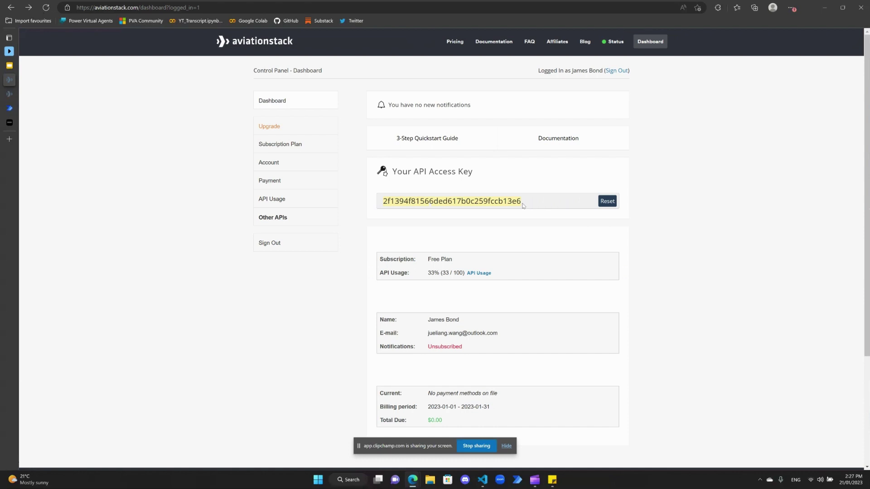
- Switch to the AviationStack flow in Power Automate and add the Aviationstack Get flights action with Flight IATA set to CX105
left_click(9, 108)
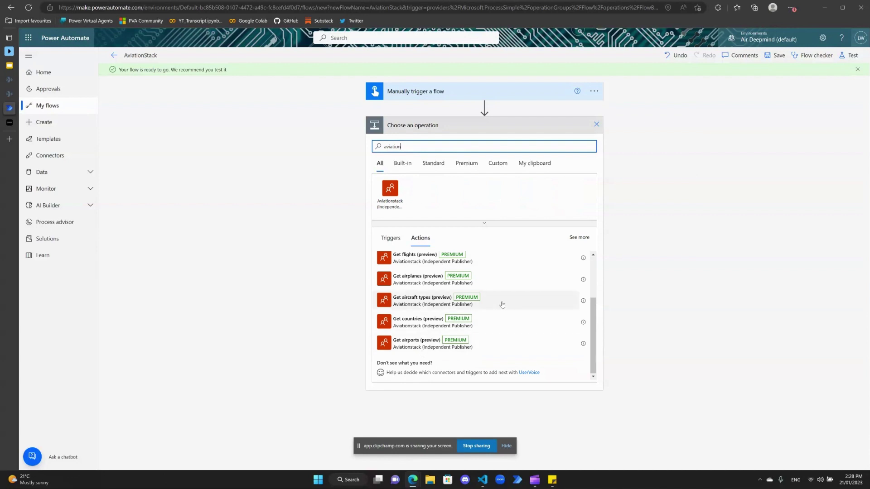
left_click(425, 259)
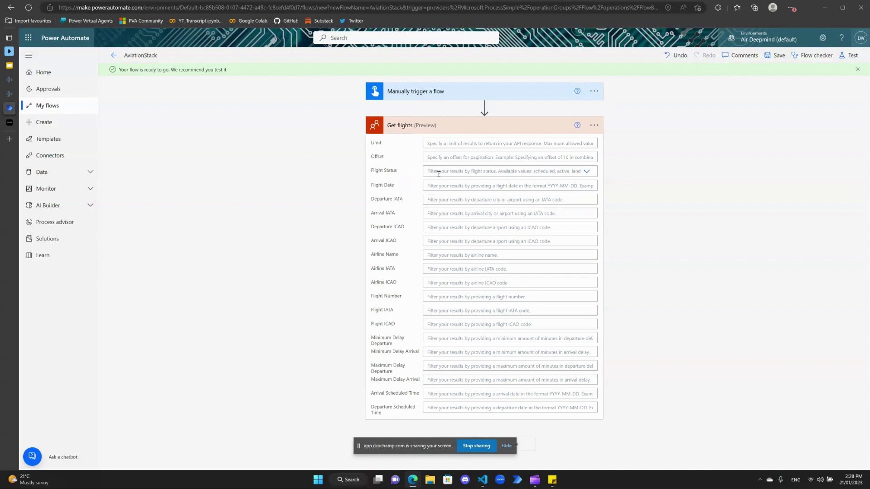
left_click(440, 312)
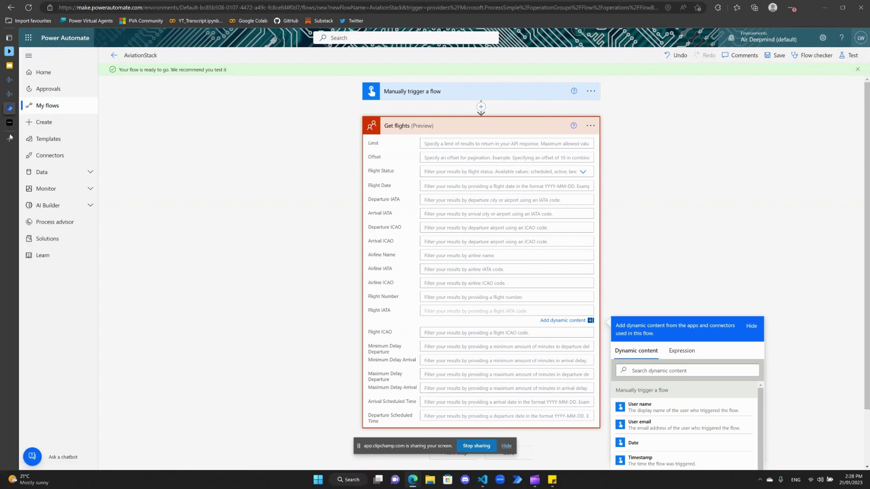
mouse_move(18, 129)
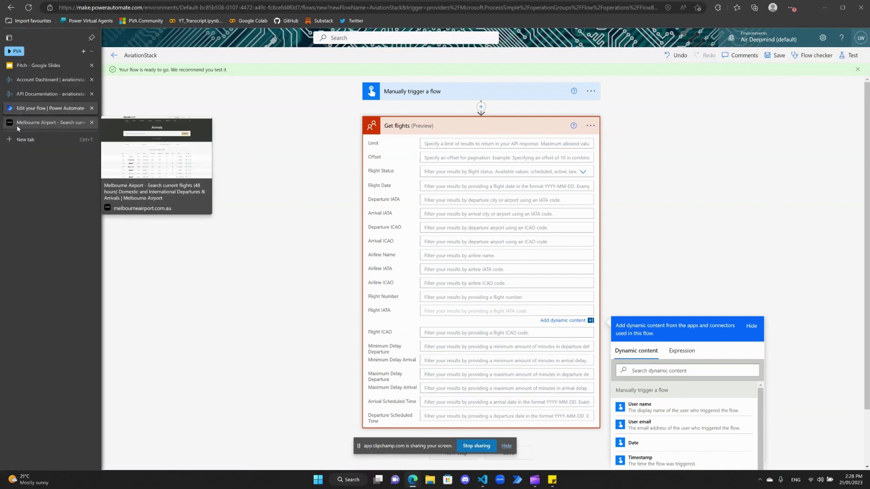
type("CX105")
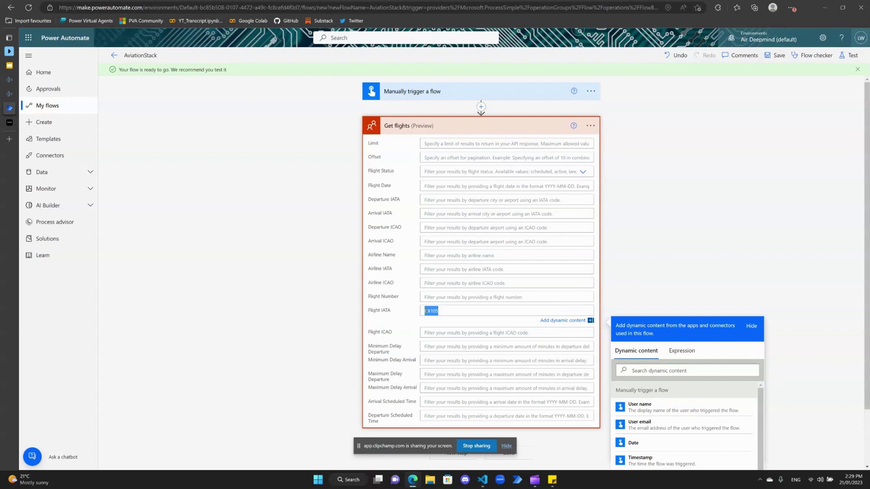
left_click_drag(431, 311, 441, 312)
left_click(441, 311)
scroll(521, 299, "down", 2)
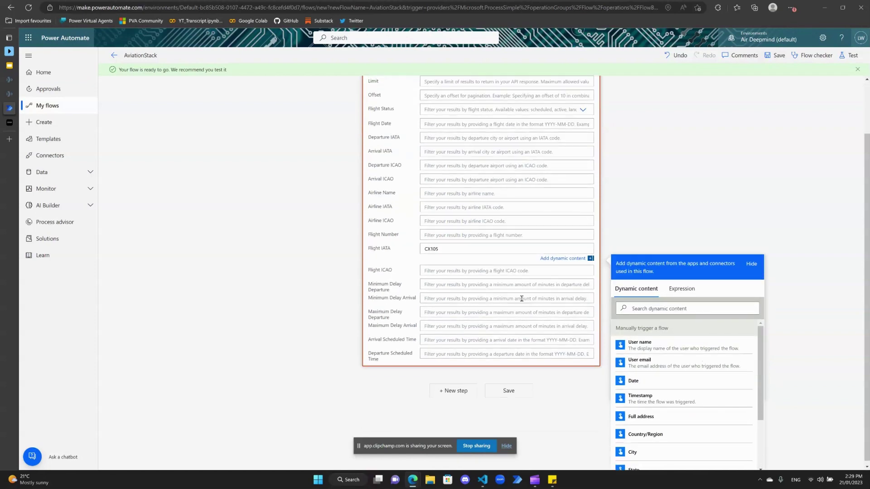
scroll(522, 298, "up", 2)
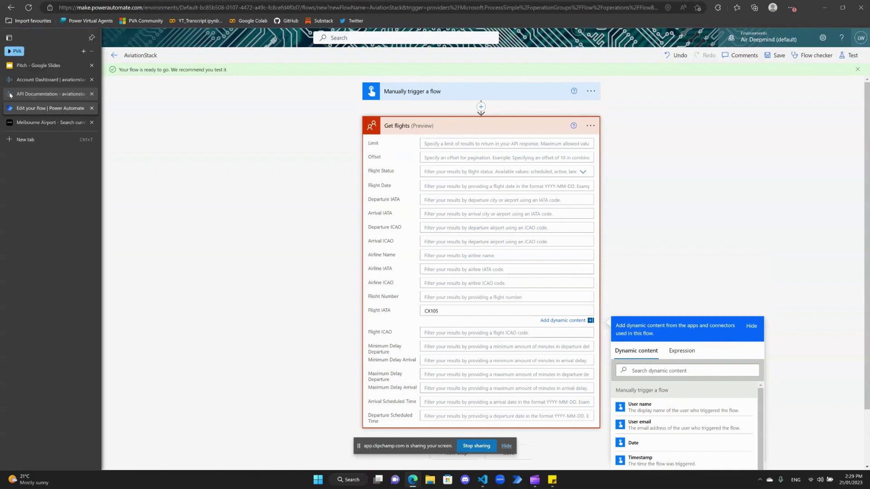
- Open the aviationstack API documentation and examine the Real-Time Flights request parameters, especially the flight_number and flight_iata examples
left_click(26, 96)
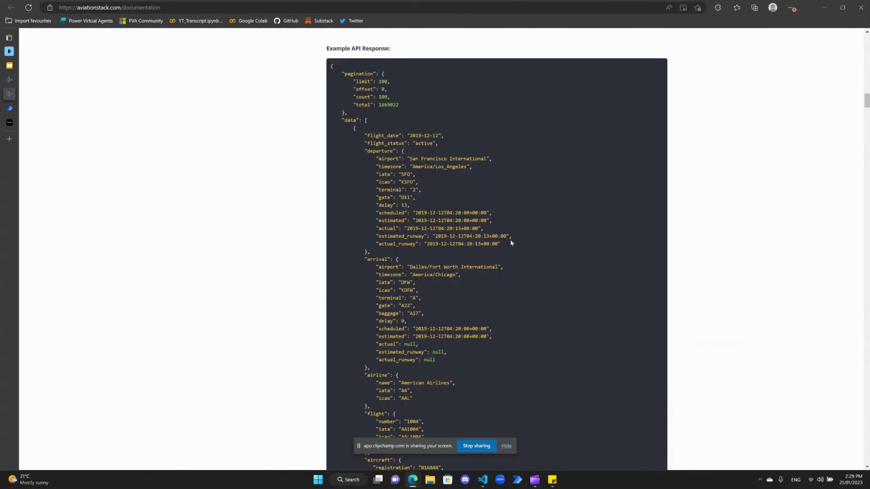
scroll(511, 240, "up", 15)
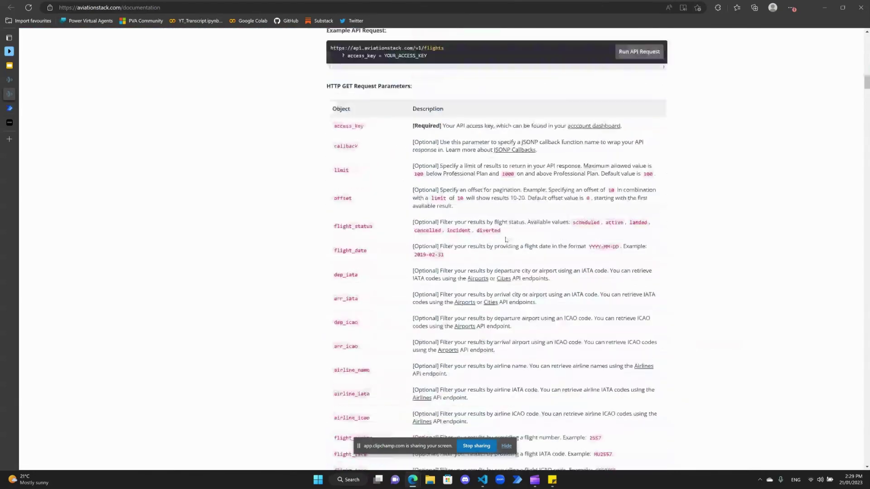
scroll(507, 242, "up", 2)
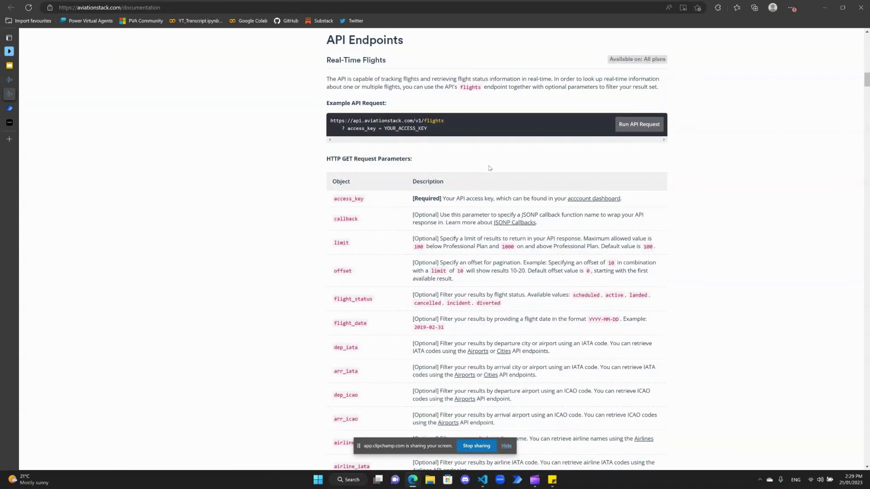
scroll(457, 189, "down", 4)
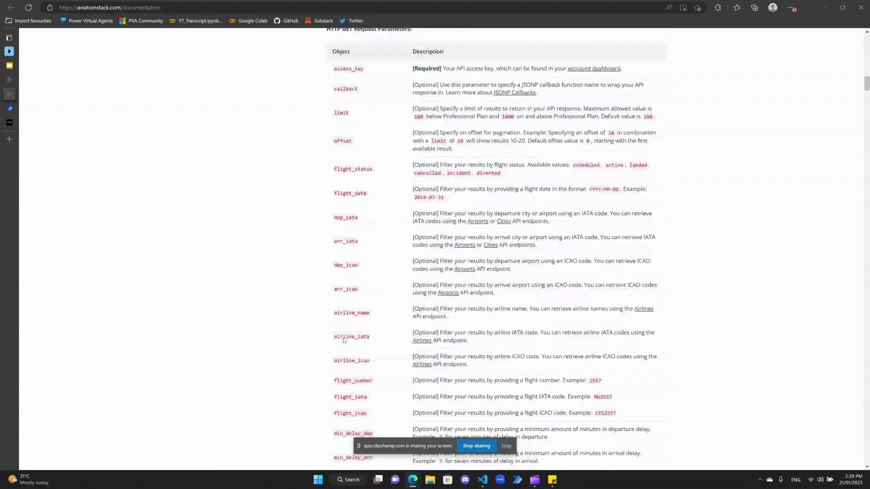
scroll(503, 349, "down", 2)
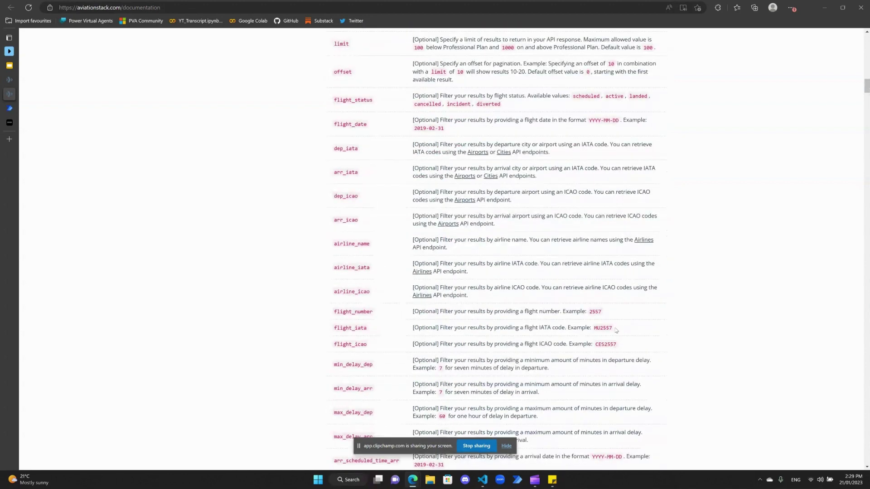
left_click_drag(616, 331, 594, 329)
double_click(592, 311)
left_click(621, 326)
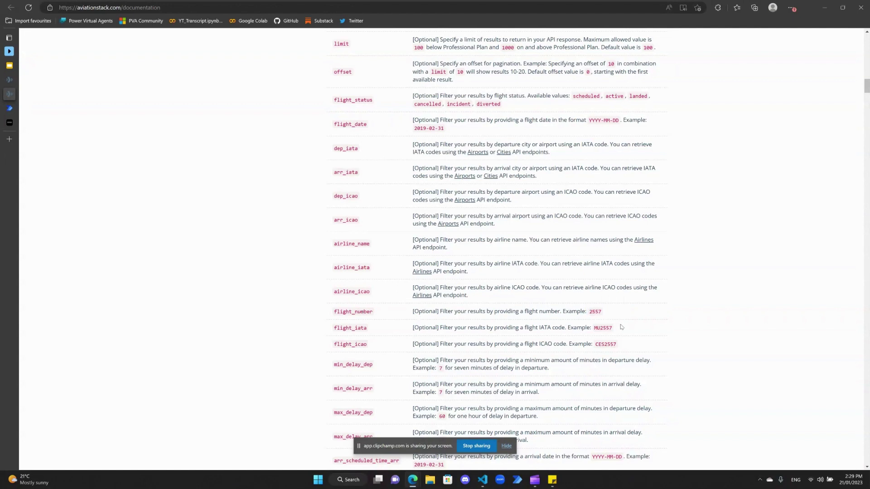
double_click(598, 330)
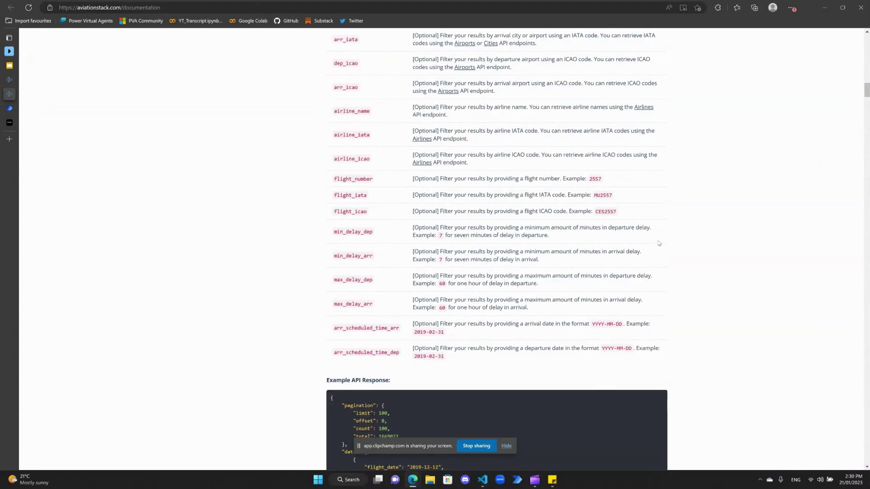
- Examine the flight date, status, departure and arrival fields in the example API response, plus the Pitch slide's Estimated Arrival Time expression
scroll(671, 243, "down", 1)
scroll(670, 243, "down", 8)
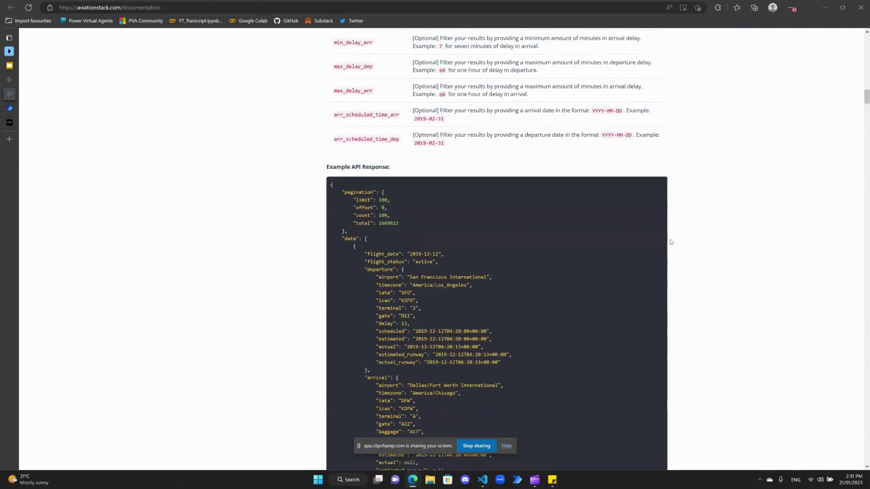
scroll(374, 180, "up", 1)
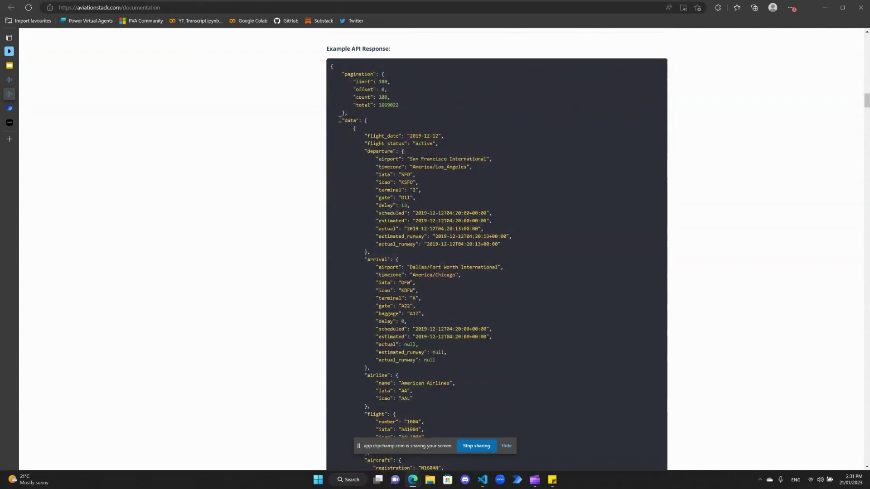
left_click_drag(340, 120, 523, 407)
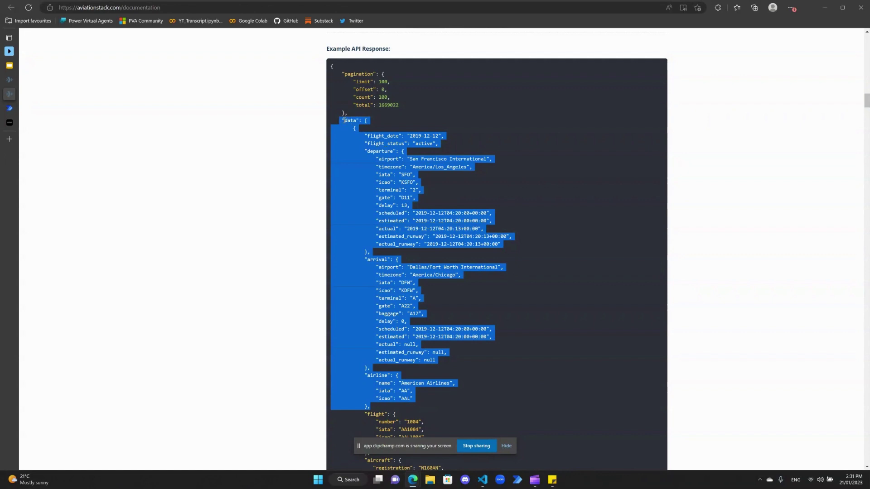
left_click(367, 125)
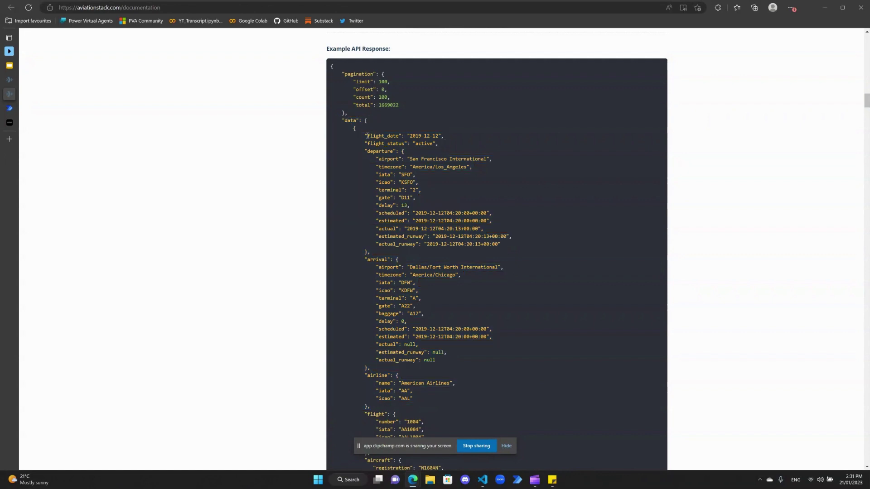
left_click_drag(366, 136, 438, 137)
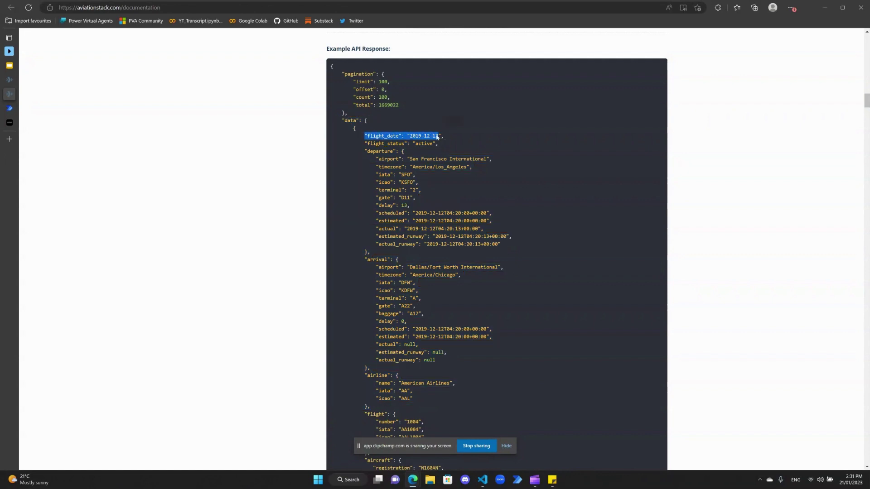
left_click_drag(369, 145, 434, 144)
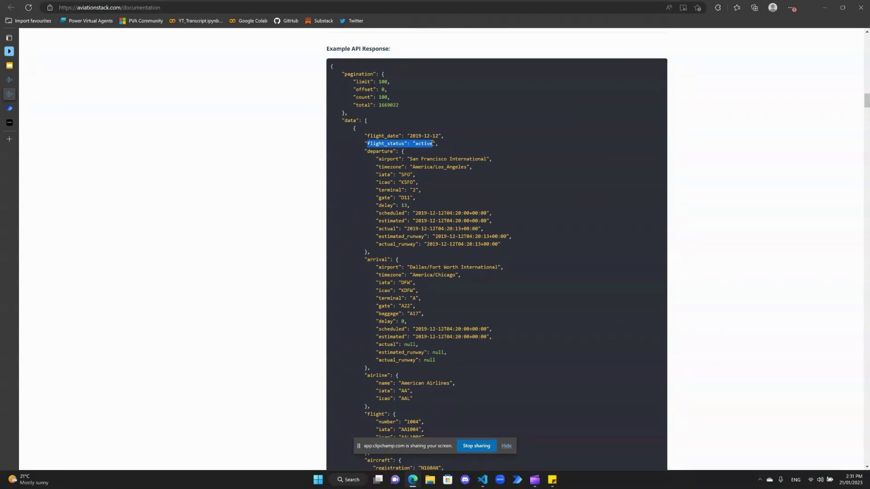
left_click(375, 152)
double_click(375, 151)
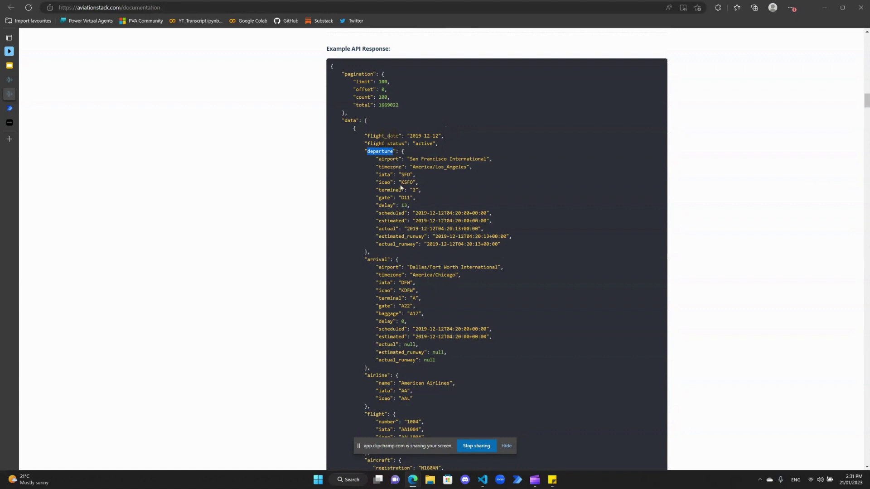
left_click_drag(400, 182, 403, 184)
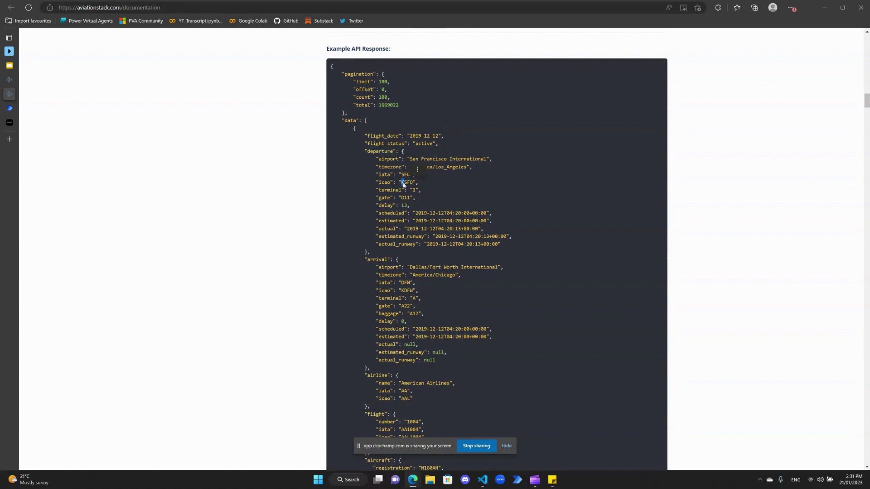
double_click(387, 222)
double_click(388, 337)
left_click(475, 338)
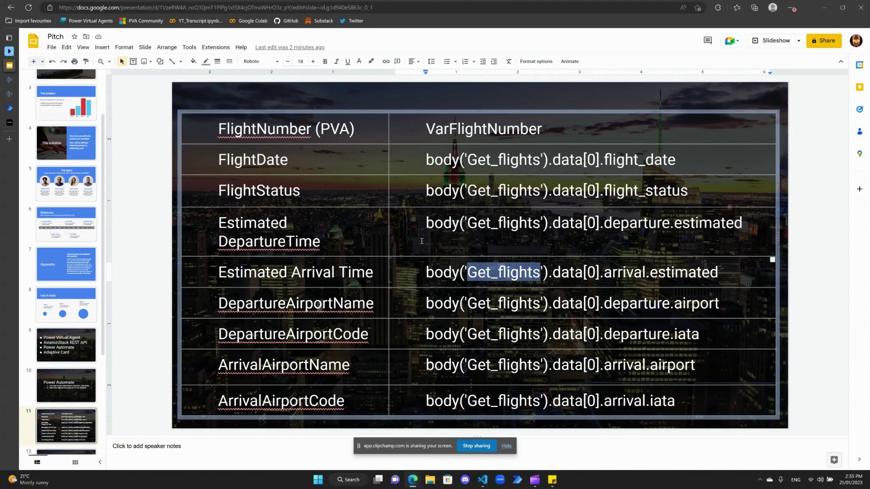
left_click_drag(427, 272, 726, 278)
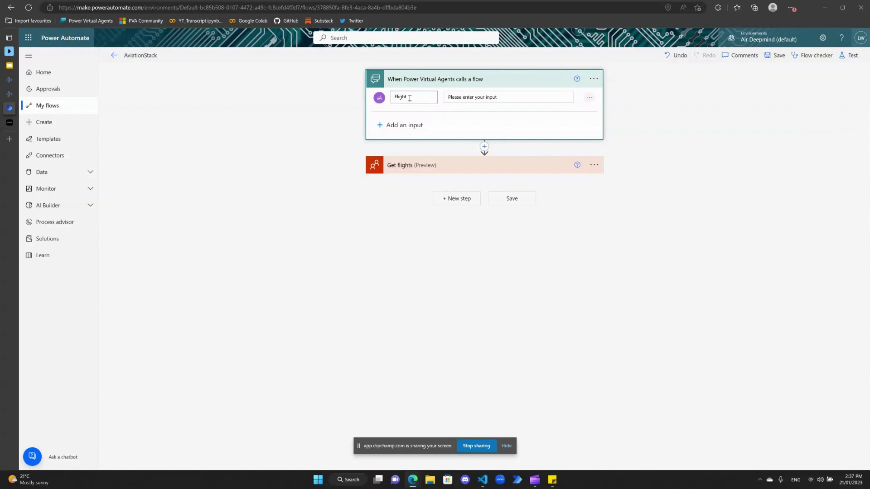
- Name the flow trigger's text input FlightNumber, and title the Return value(s) output FlightDate using the name copied from the Pitch slide
type("Number")
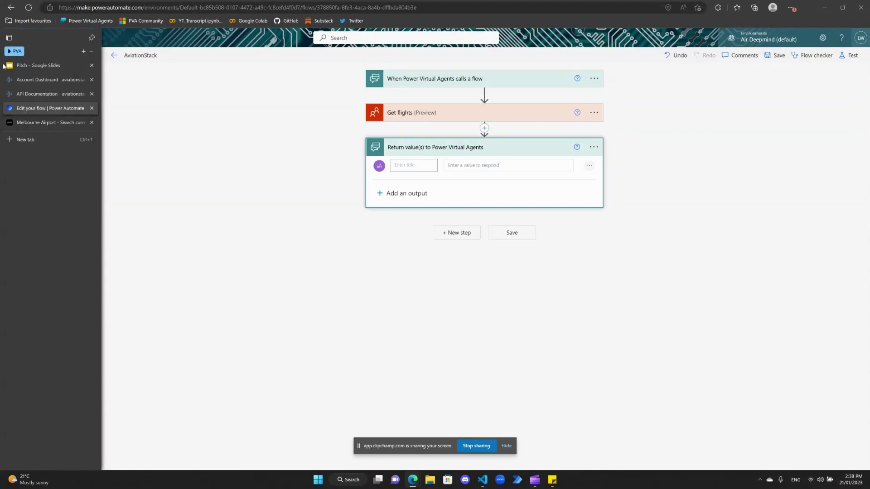
left_click(11, 68)
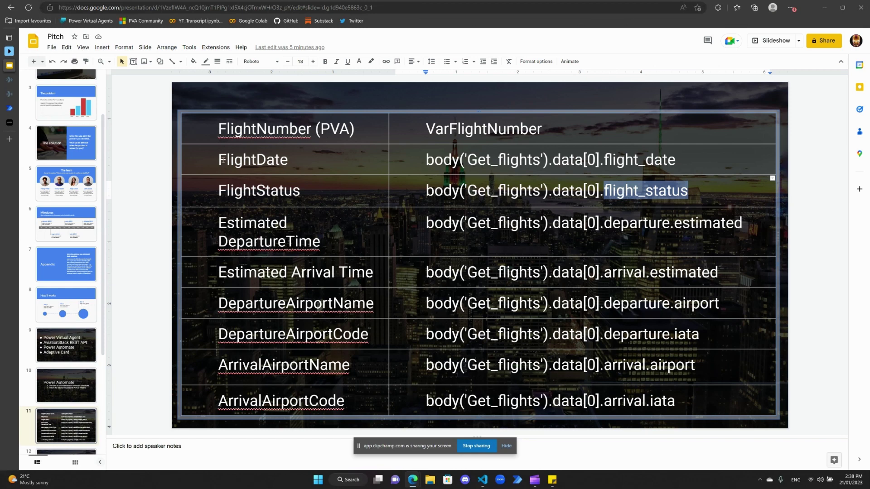
left_click_drag(219, 160, 289, 162)
key("ctrl+c")
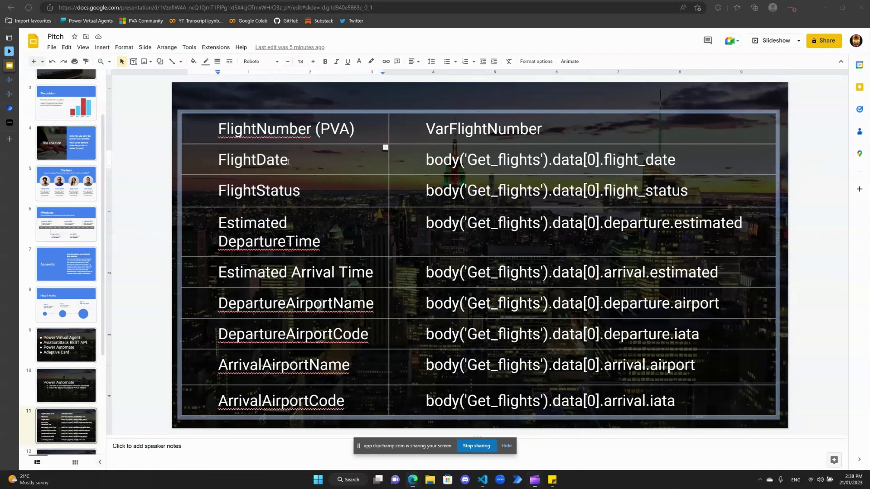
left_click(9, 108)
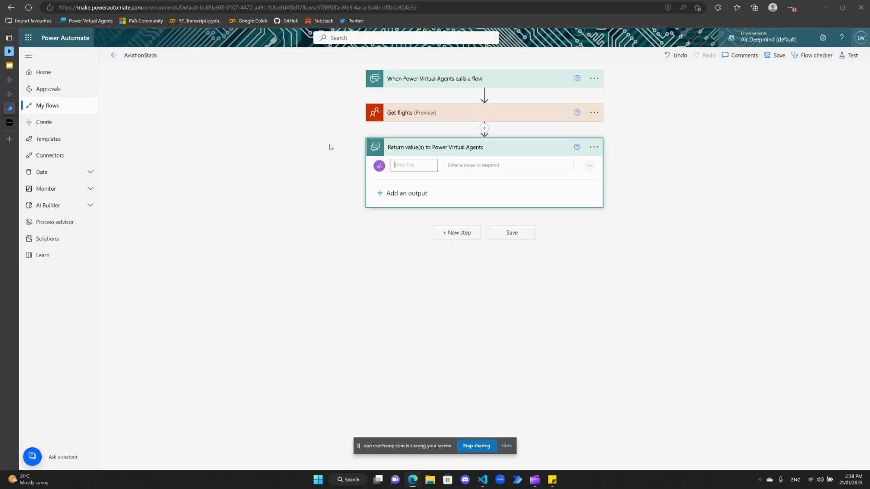
left_click(416, 165)
key("ctrl+v")
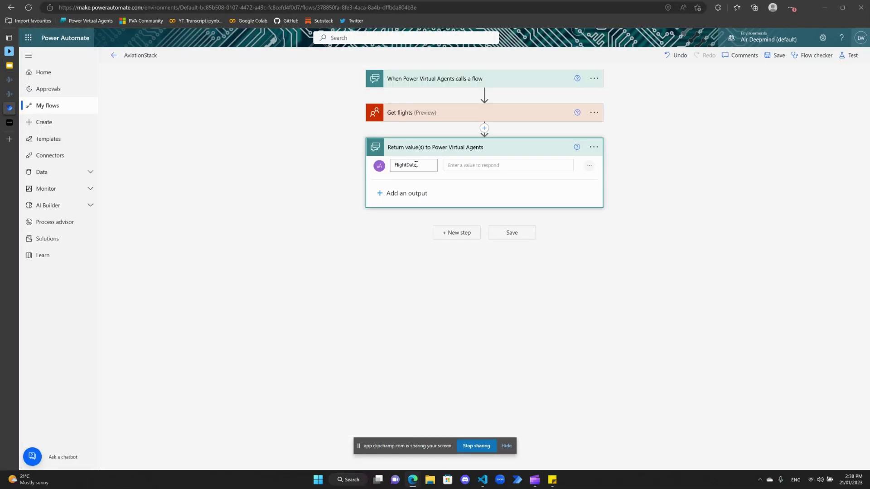
- Try to set the FlightDate output's value to the Data Flight Date dynamic content from Get flights
left_click(487, 166)
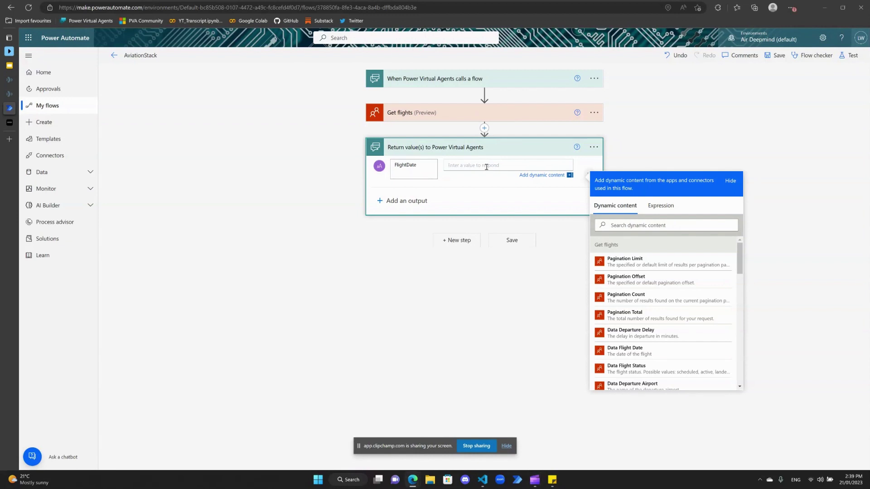
mouse_move(9, 97)
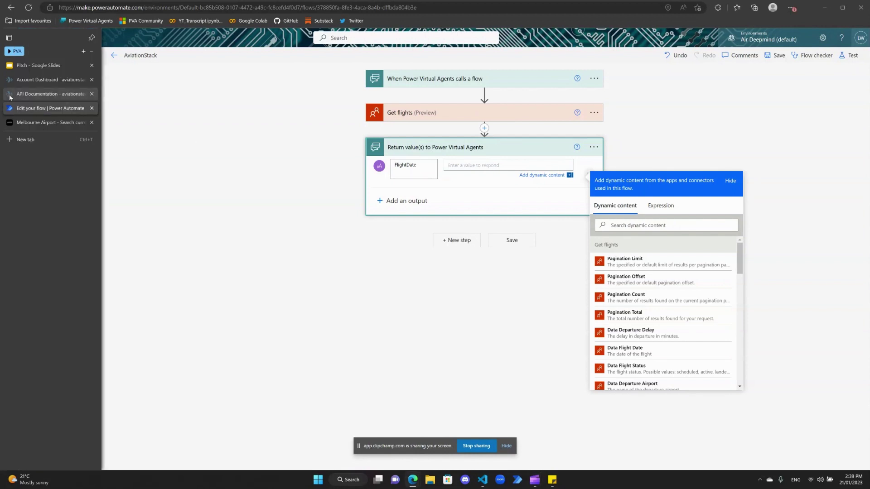
left_click(680, 225)
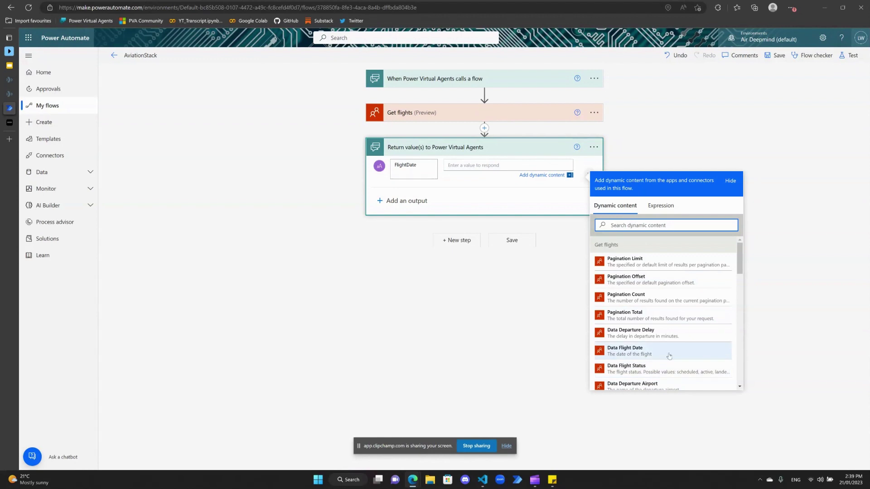
left_click(655, 353)
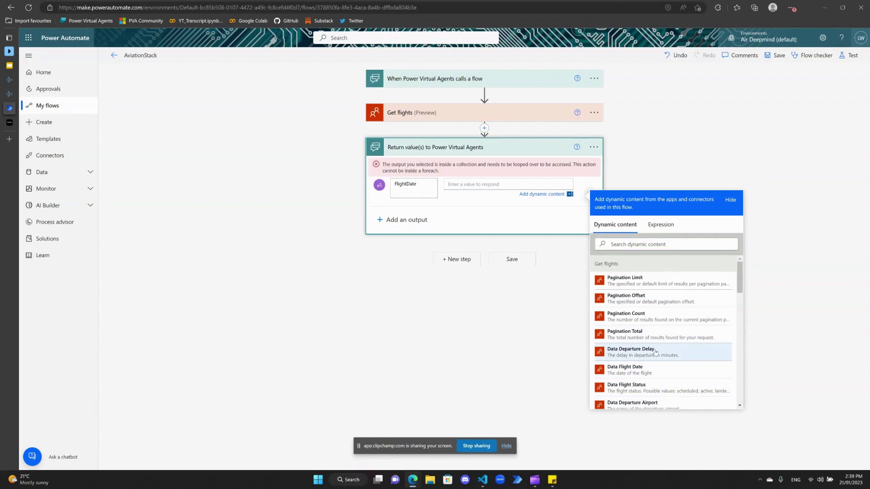
left_click_drag(389, 165, 521, 173)
left_click(444, 175)
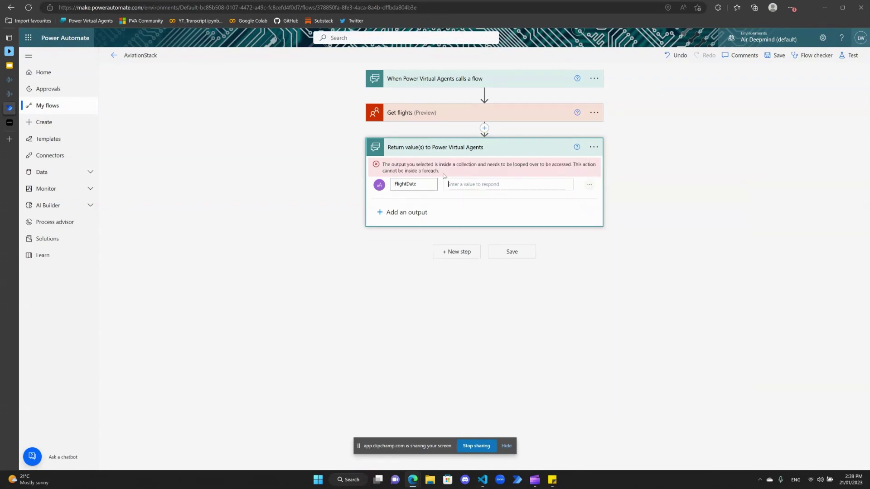
left_click_drag(444, 173, 382, 165)
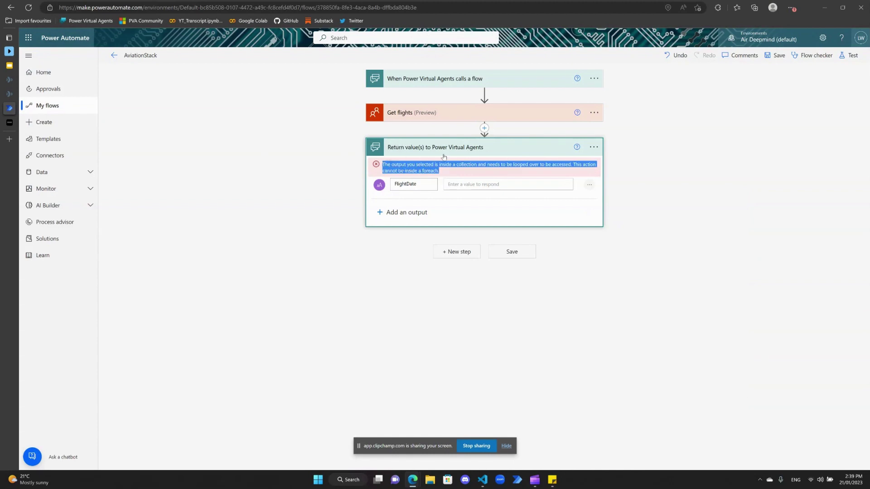
- Return to the aviationstack API documentation and examine the departure object nested within data in the example response
mouse_move(13, 70)
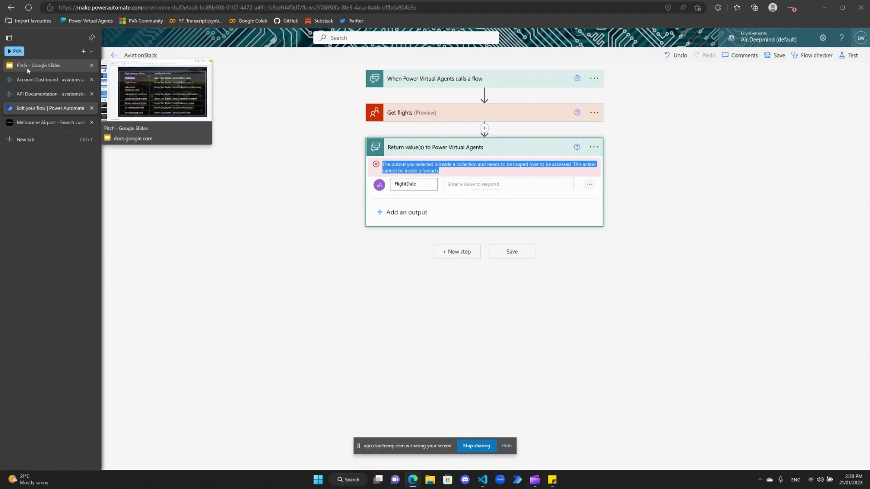
left_click(50, 94)
left_click(388, 169)
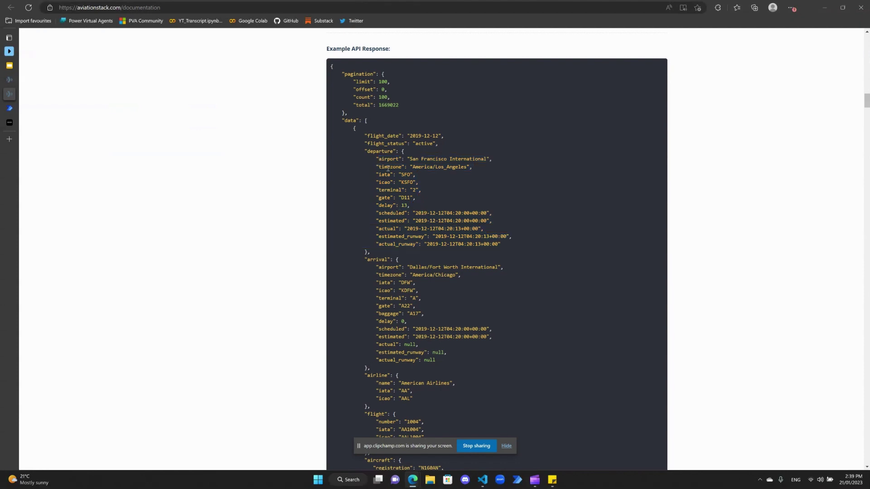
left_click_drag(367, 149, 299, 156)
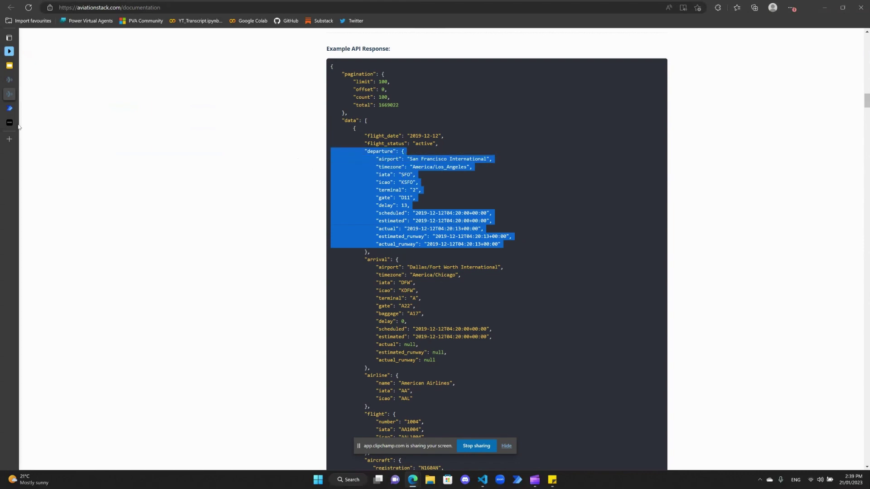
- Copy the FlightDate expression body('Get_flights').data[0].flight_date from the Pitch slide and return to the AviationStack flow in Power Automate
mouse_move(14, 111)
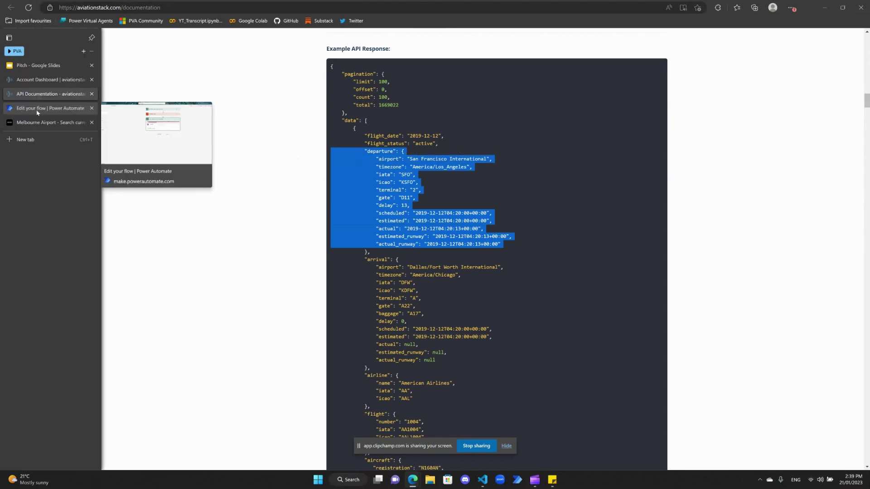
left_click(43, 67)
left_click(426, 160)
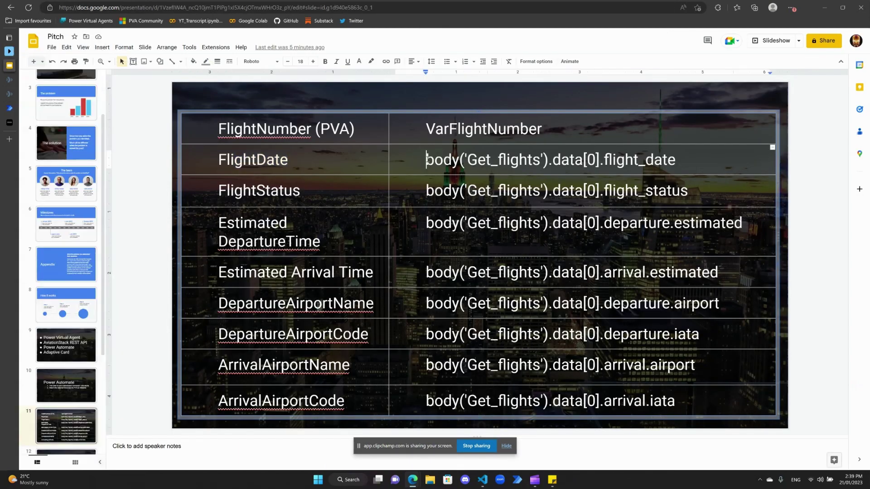
left_click_drag(427, 160, 680, 162)
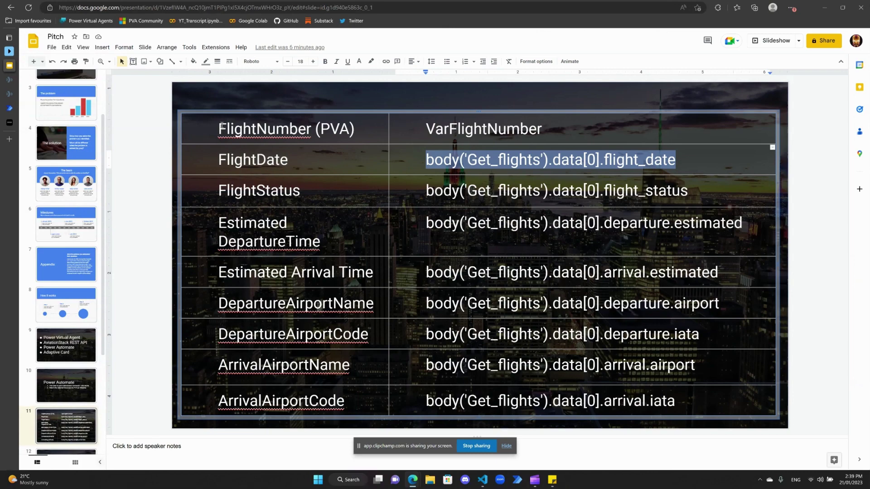
left_click(10, 80)
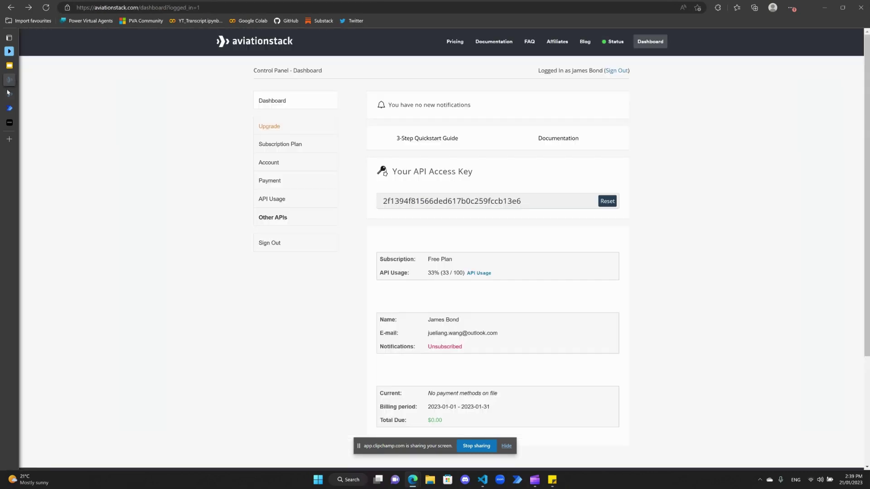
mouse_move(7, 93)
left_click(9, 109)
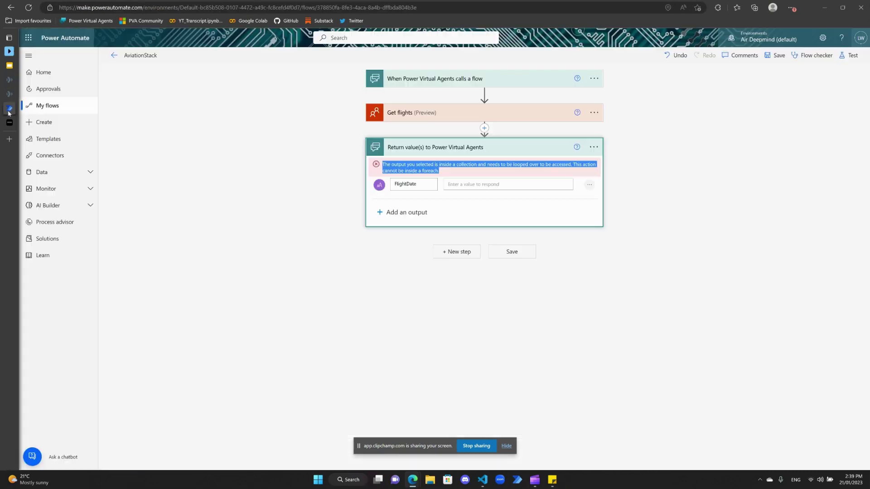
- Set the FlightDate output's value to the expression body('Get_flights').data[0].flight_date
left_click(492, 187)
left_click(664, 232)
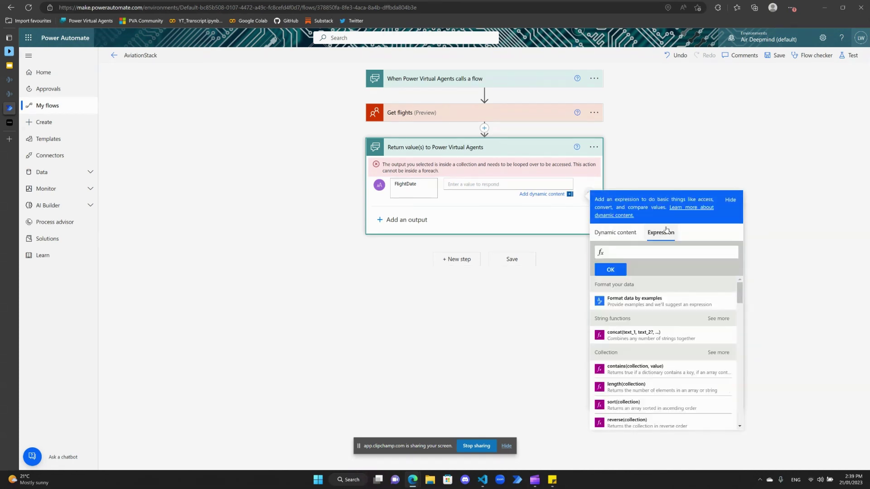
left_click_drag(740, 296, 729, 376)
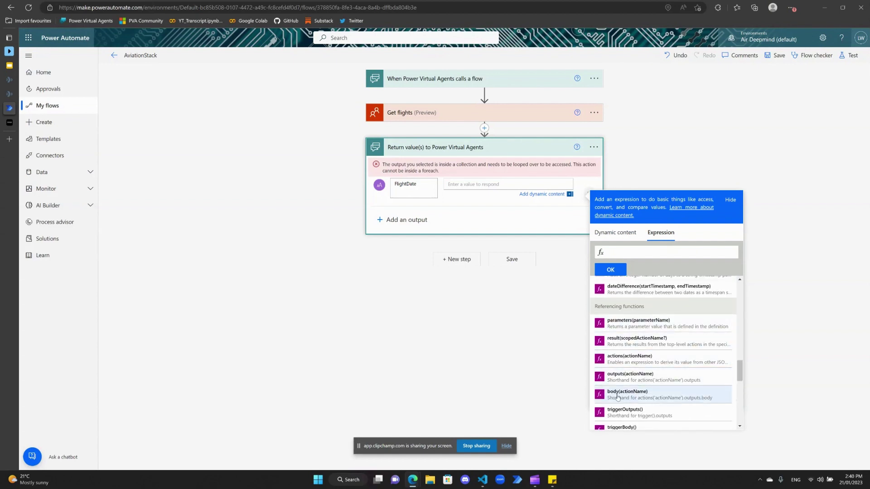
left_click(634, 252)
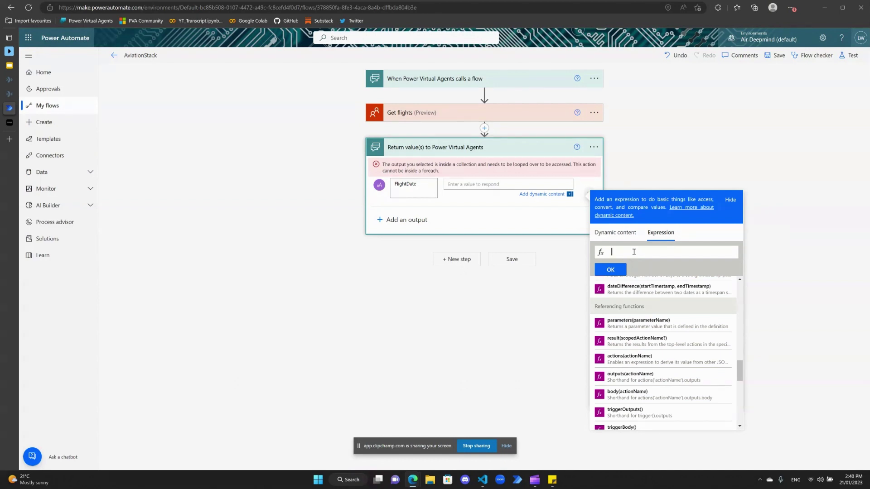
key("ctrl+v")
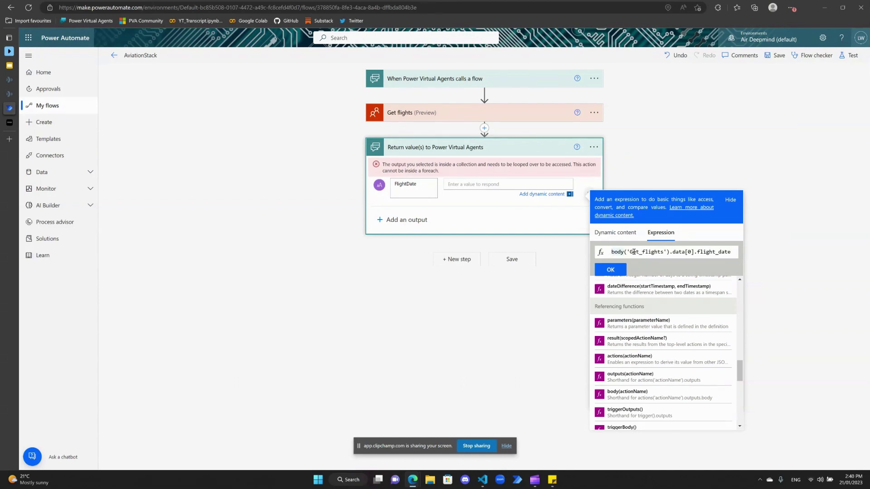
left_click(611, 269)
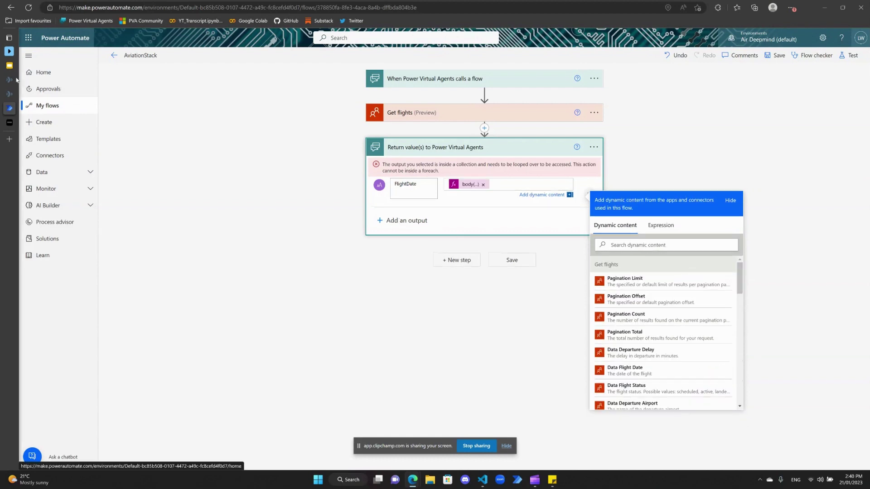
- Add a text output to the Return value(s) action, titled FlightStatus using the name copied from the Pitch slide
mouse_move(3, 85)
mouse_move(41, 70)
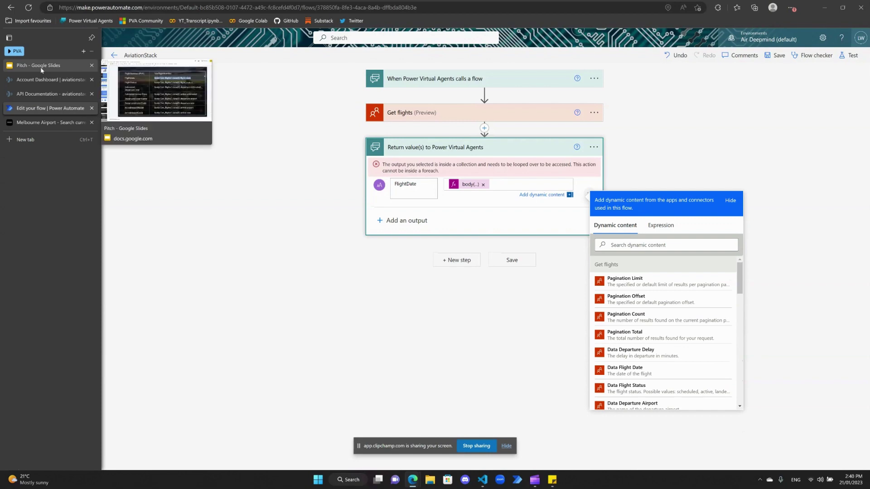
left_click(38, 68)
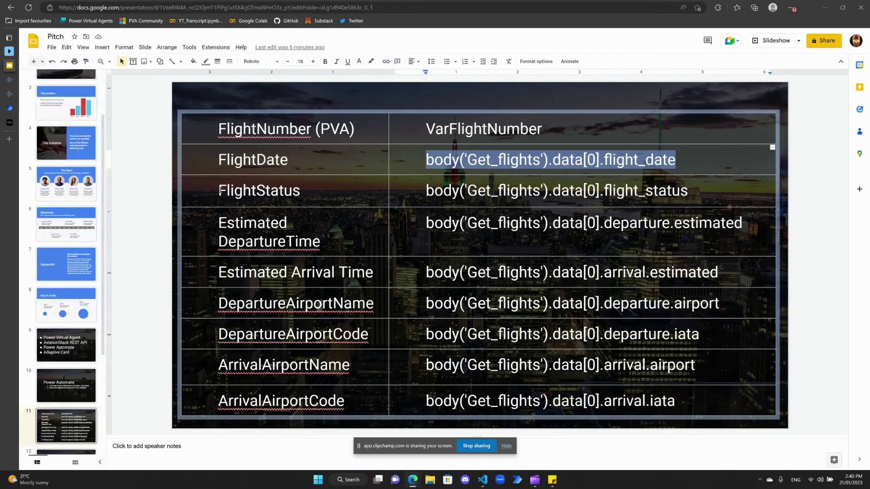
left_click_drag(219, 190, 300, 193)
key("ctrl+c")
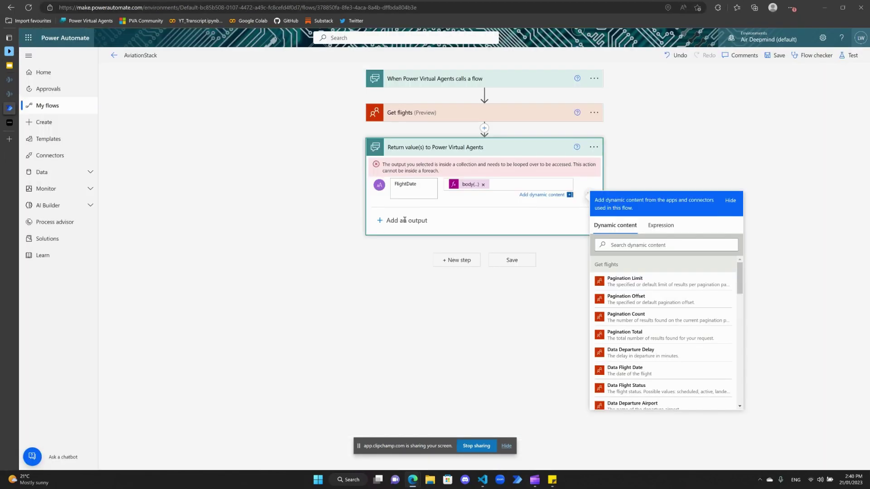
left_click(405, 220)
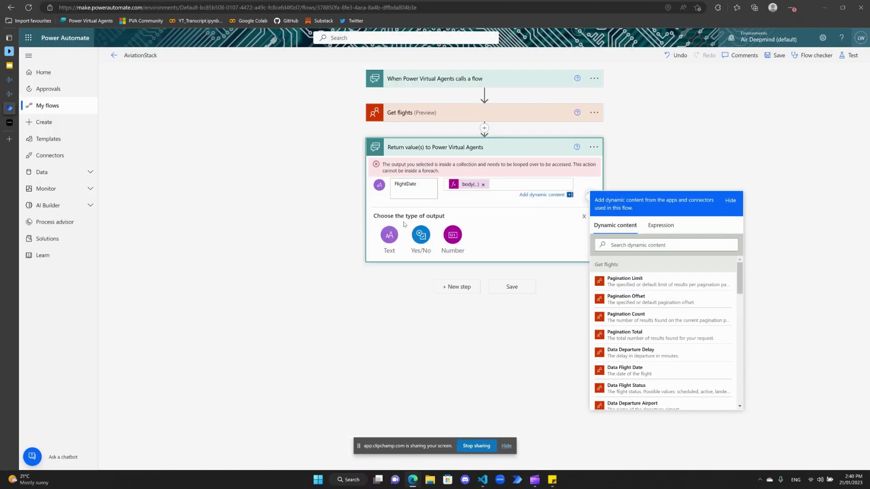
left_click(390, 234)
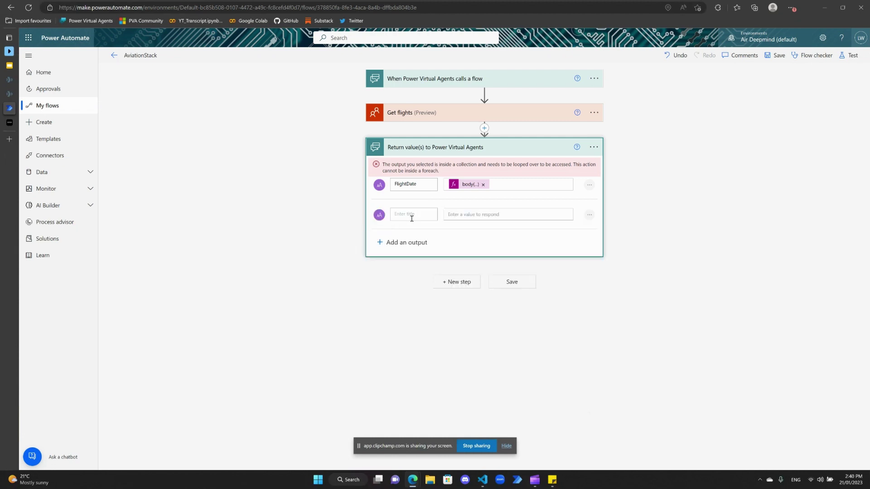
key("ctrl+v")
- Set the FlightStatus output's value to the expression body('Get_flights').data[0].flight_status copied from the Pitch slide
left_click(482, 216)
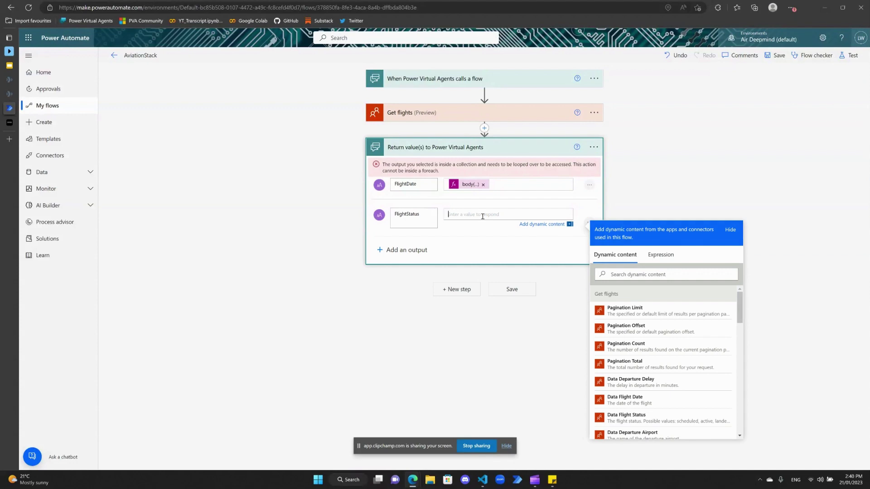
key("ctrl+Tab")
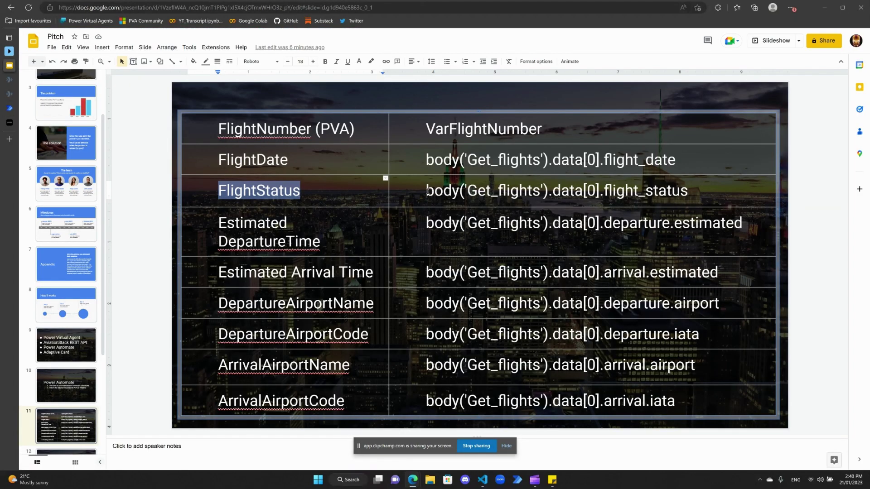
left_click_drag(427, 191, 689, 194)
key("ctrl+c")
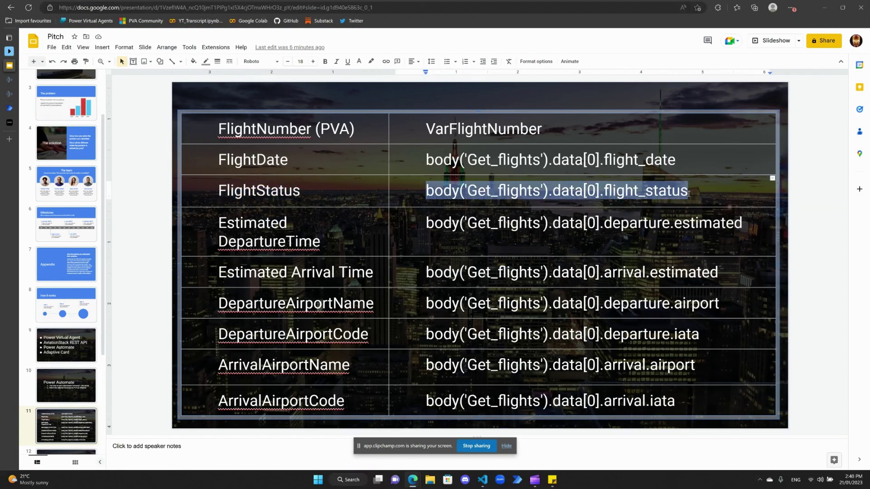
key("ctrl+Tab")
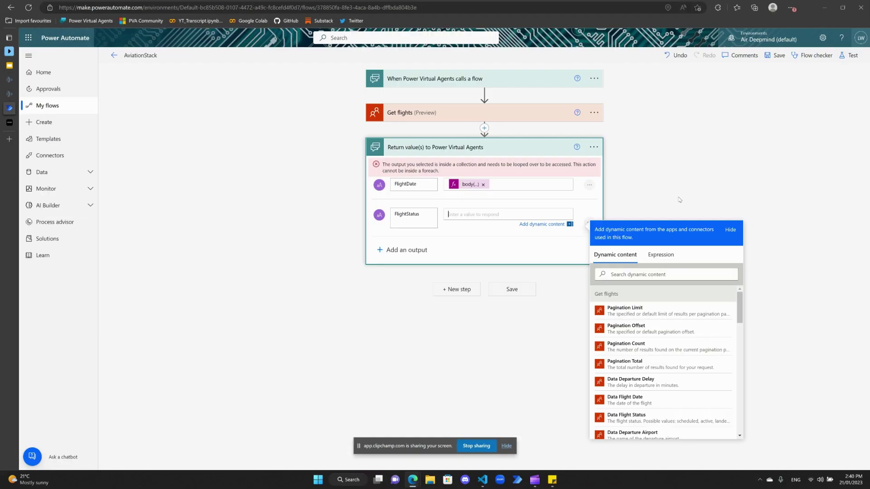
left_click(661, 263)
key("ctrl+v")
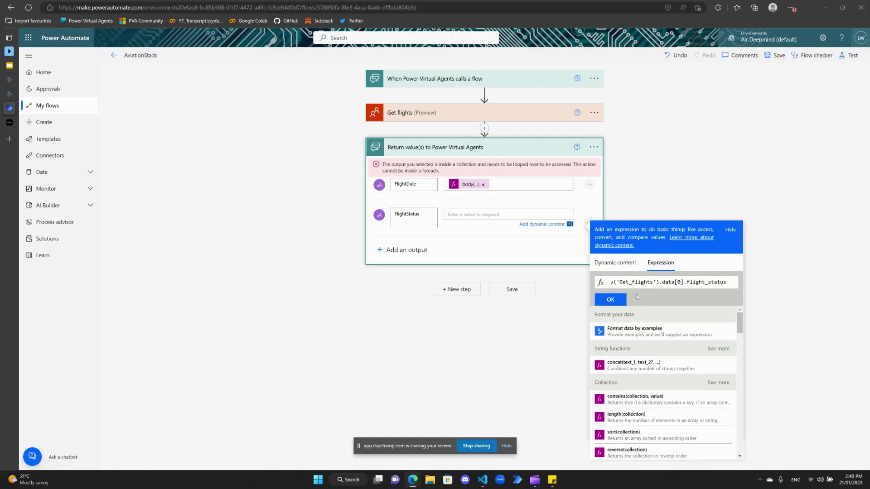
left_click(611, 300)
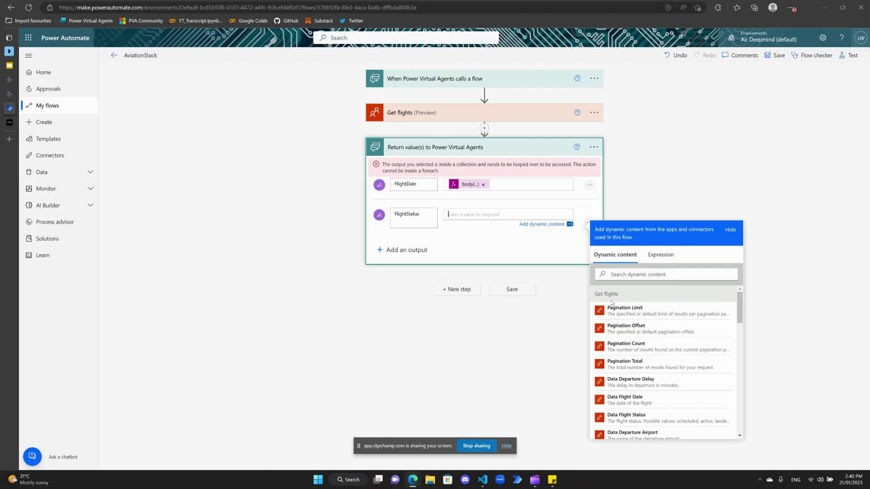
- Add a text output titled EstimatedDepartureTime, removing the space from that name in both the Pitch slide and the flow
left_click(401, 250)
key("ctrl+Tab")
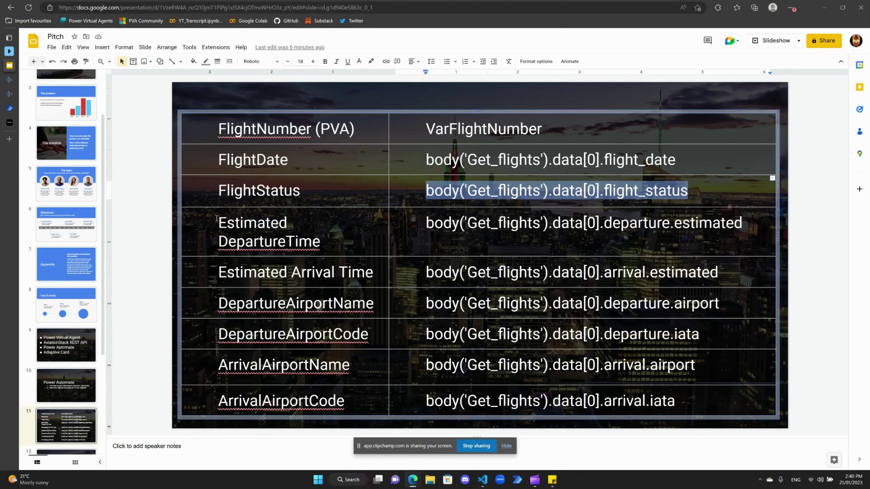
left_click_drag(218, 221, 320, 233)
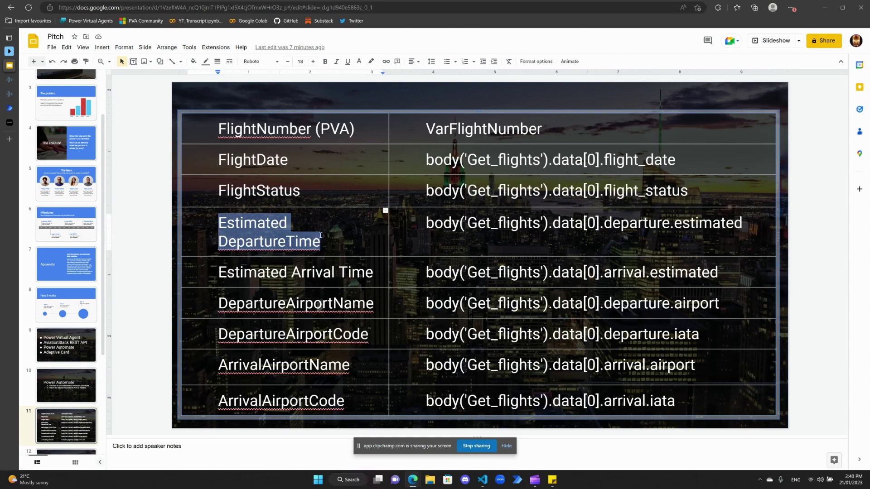
left_click(312, 233)
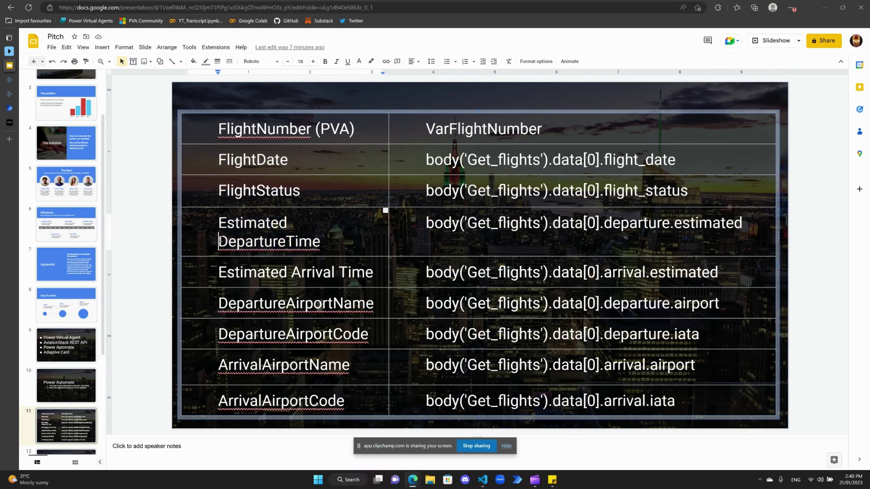
key("BackSpace")
key("ctrl+Tab")
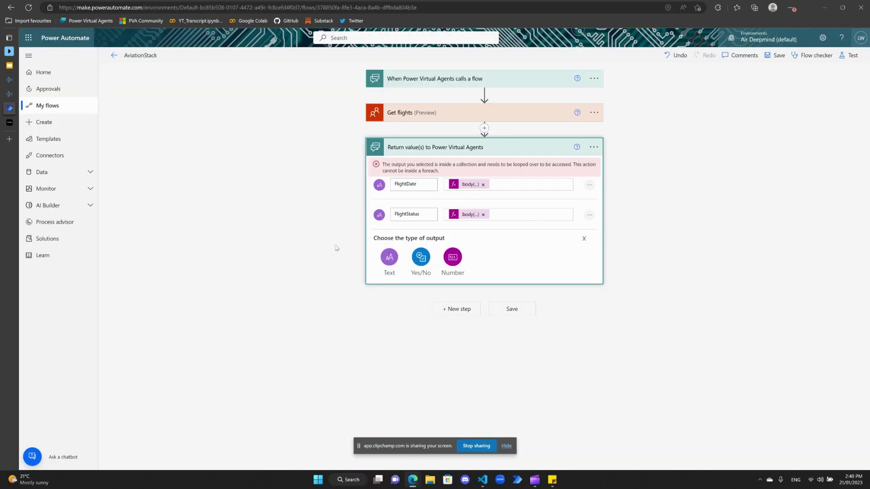
left_click(389, 258)
type("EstimatedDepartureTime")
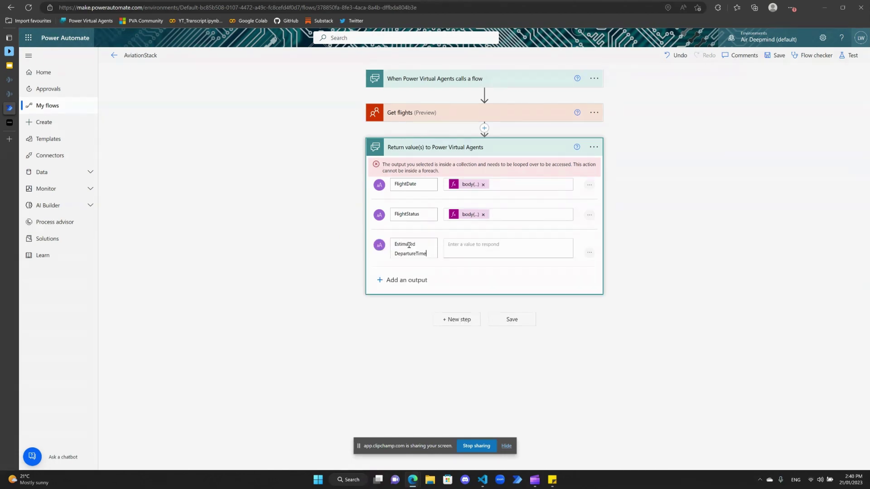
left_click(392, 253)
key("BackSpace")
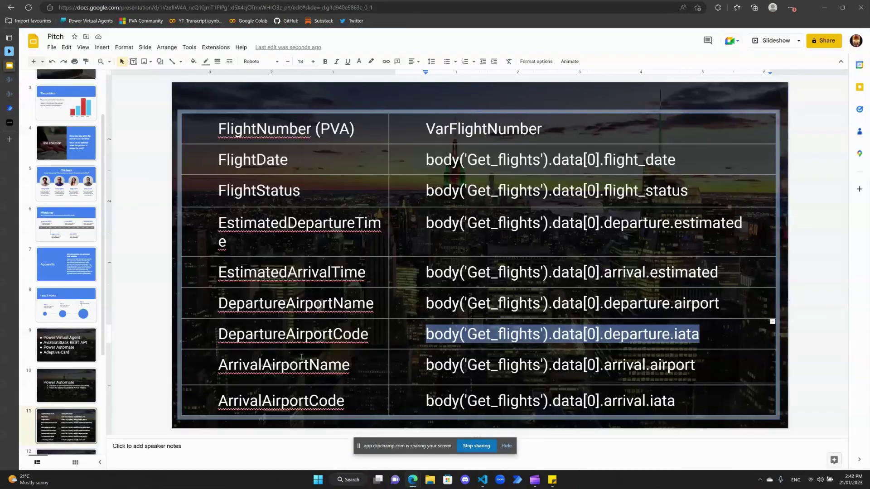
- Title the next output ArrivalAirportName from the Pitch slide and set its value to the expression body('Get_flights').data[0].arrival.airport
double_click(301, 357)
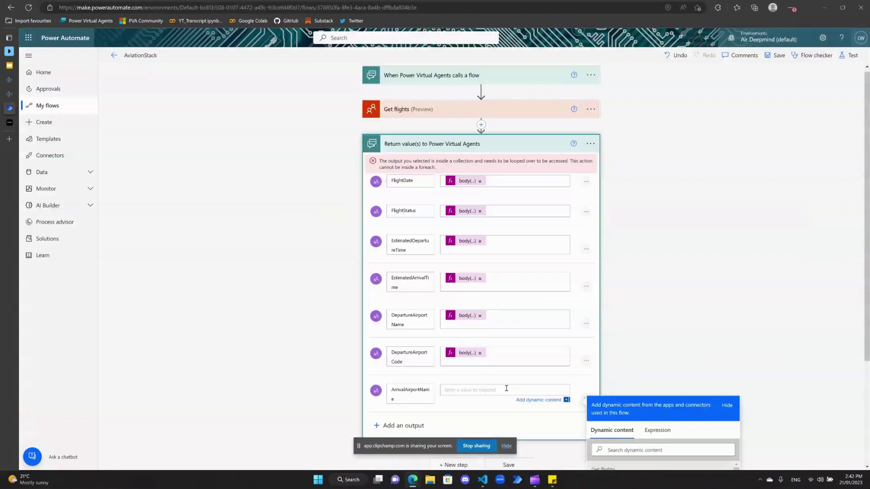
left_click(657, 299)
type("body('Get_flights').data[0].arrival.airport")
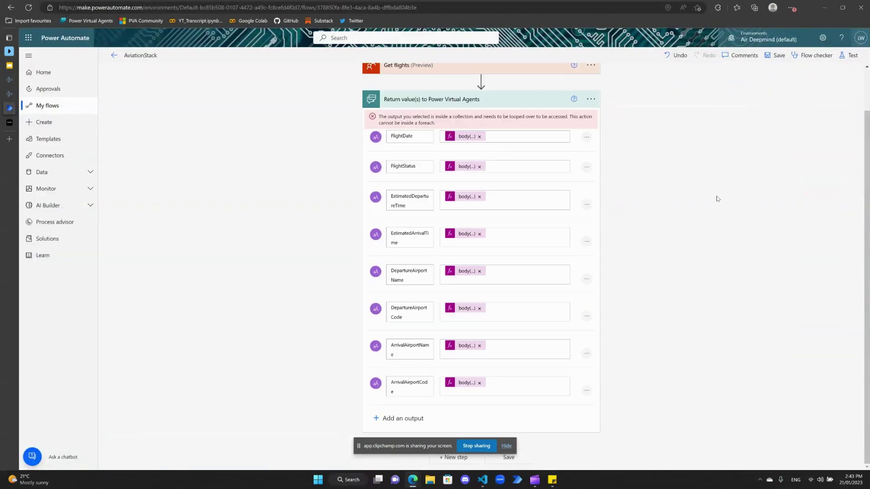
- Review the Test Flight flow's trigger input, the Get flights parameters and the Return value(s) outputs
scroll(500, 163, "up", 2)
left_click(500, 159)
left_click(476, 91)
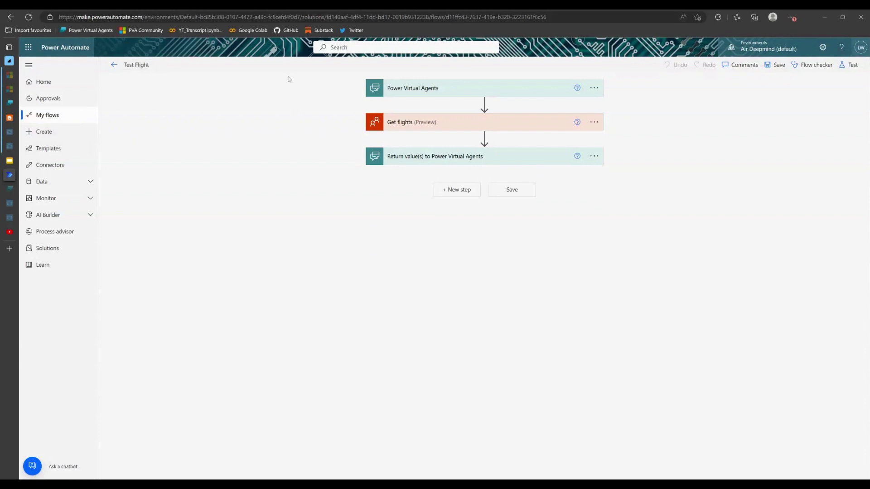
left_click(476, 92)
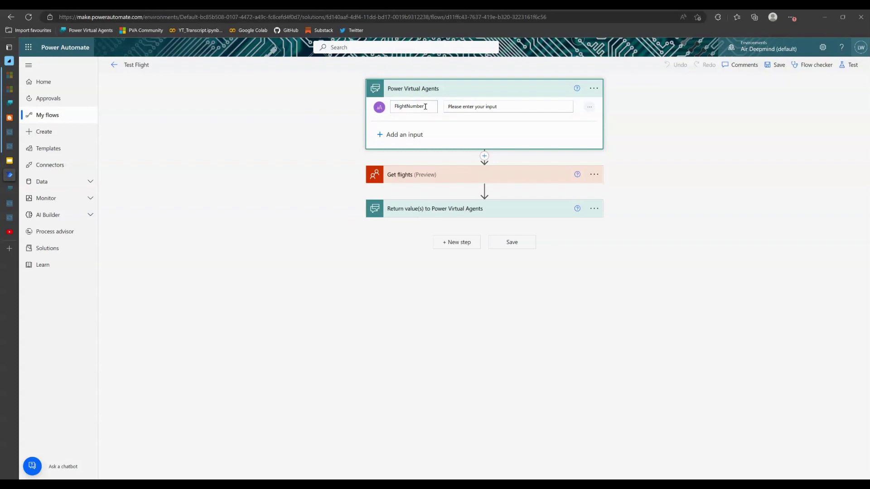
left_click(478, 93)
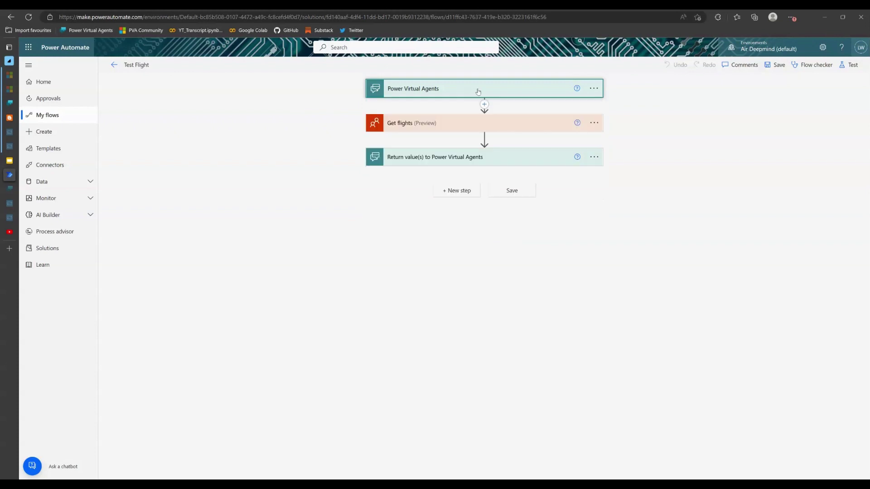
left_click(479, 124)
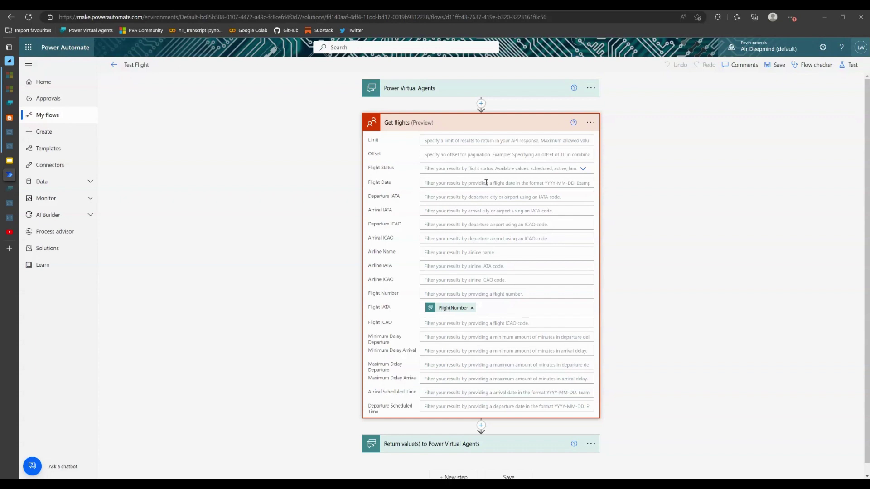
left_click(483, 125)
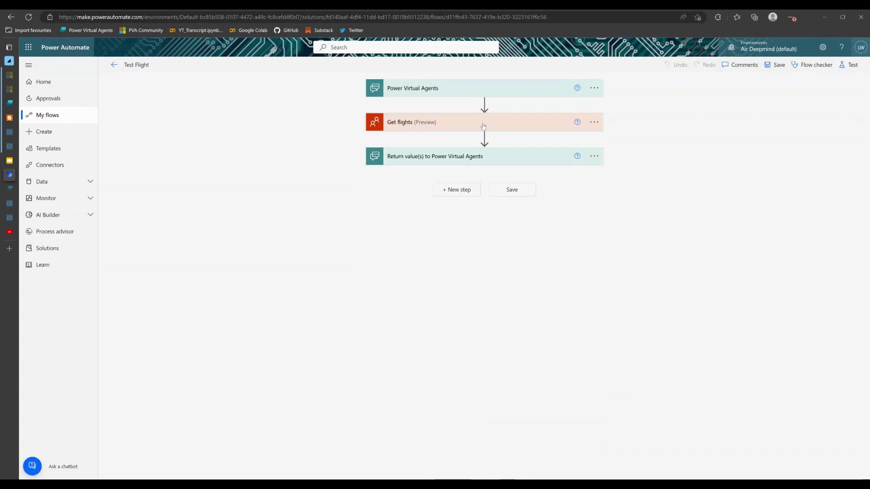
left_click(472, 159)
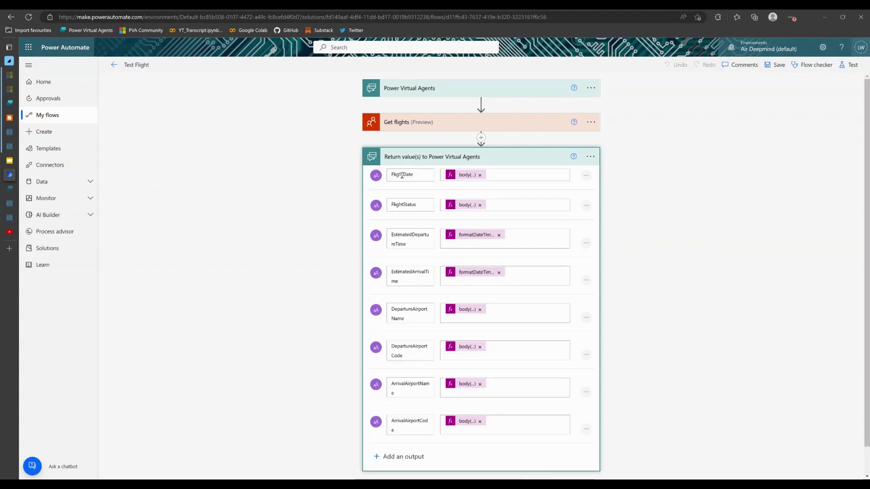
- Inspect the FlightDate output's expression in the Return value(s) step, then collapse that step
left_click(462, 175)
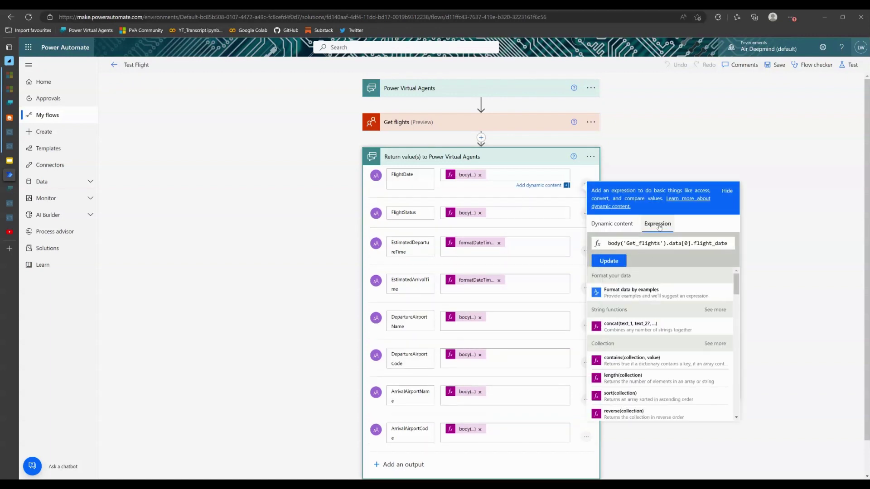
scroll(531, 299, "down", 1)
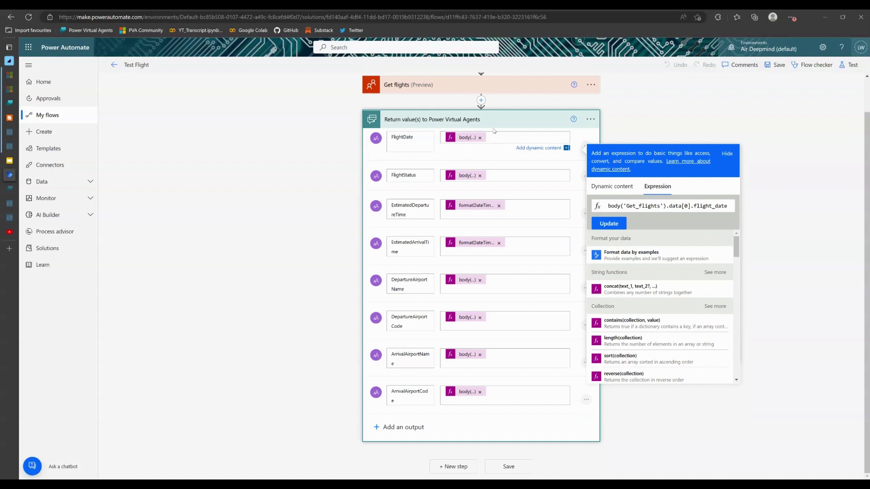
left_click(481, 121)
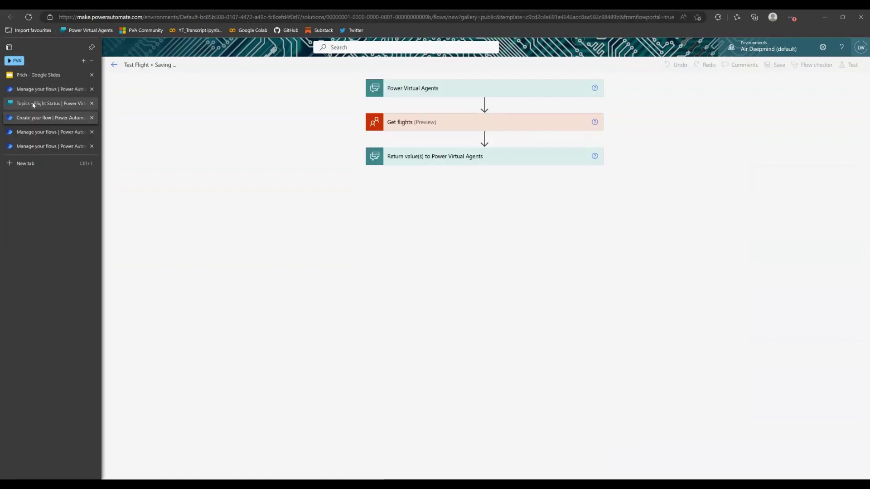
- Switch to the Check flight topic in Power Virtual Agents, refresh the flow list and add the Test Flight action
left_click(36, 103)
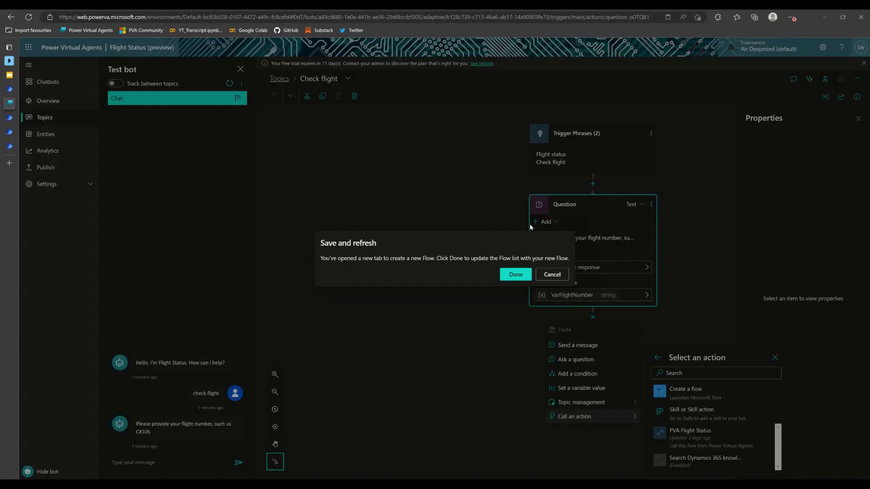
left_click(516, 277)
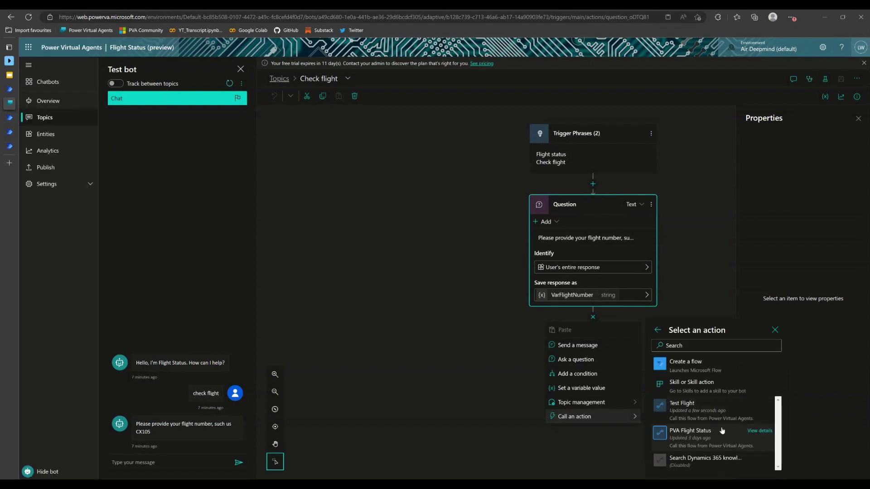
left_click(701, 407)
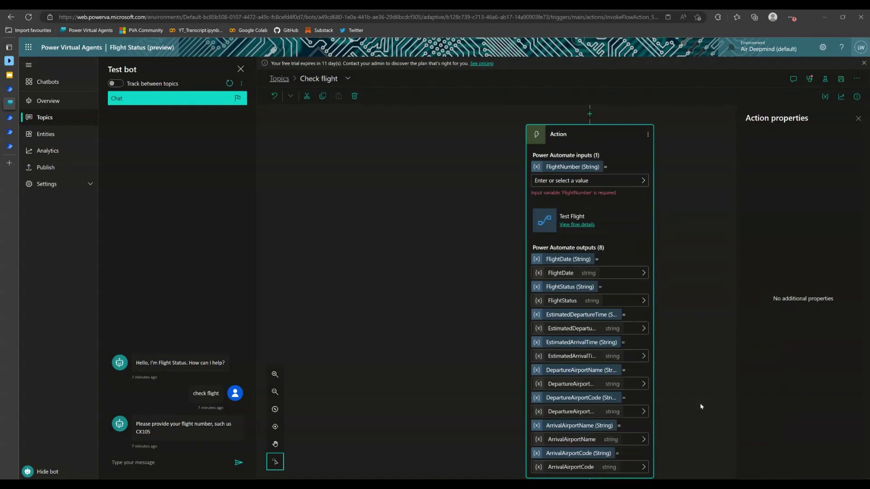
- Set the Test Flight action's FlightNumber input to the variable VarFlightNumber
scroll(680, 353, "up", 4)
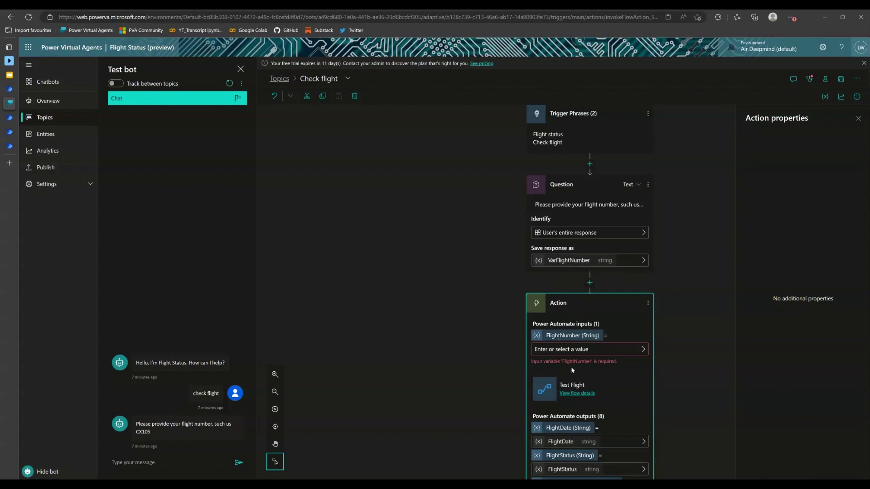
scroll(587, 352, "down", 3)
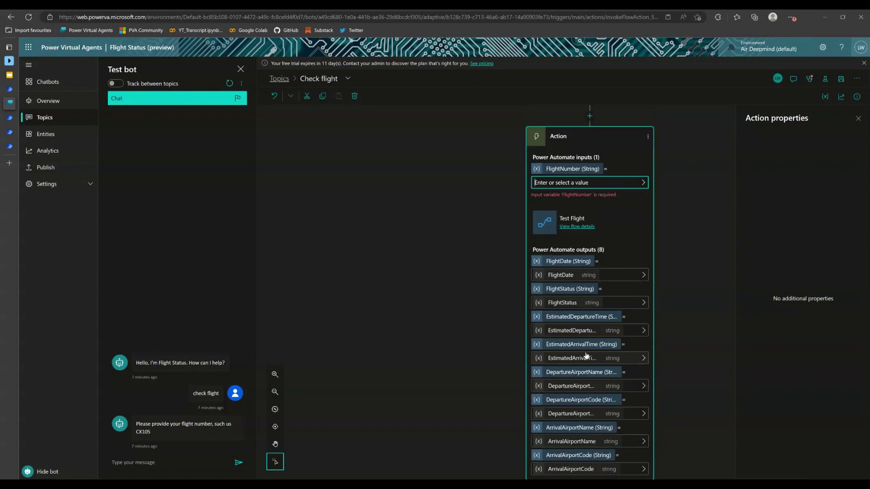
left_click(643, 182)
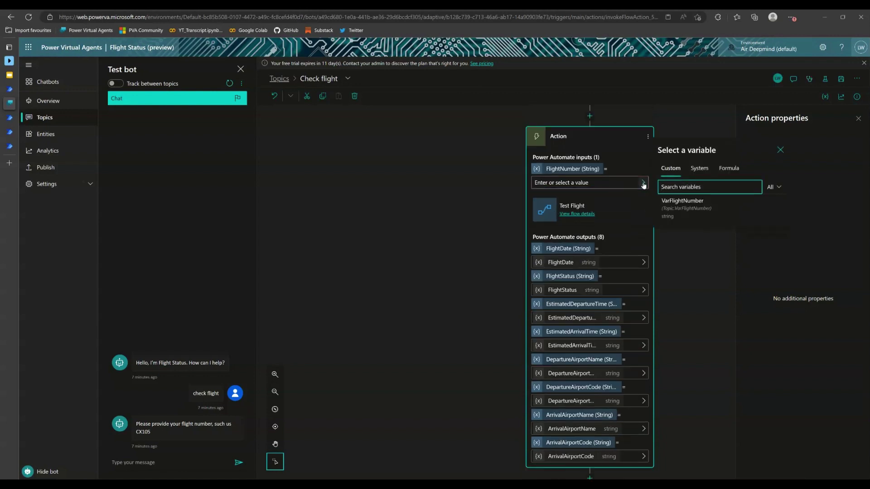
left_click(688, 206)
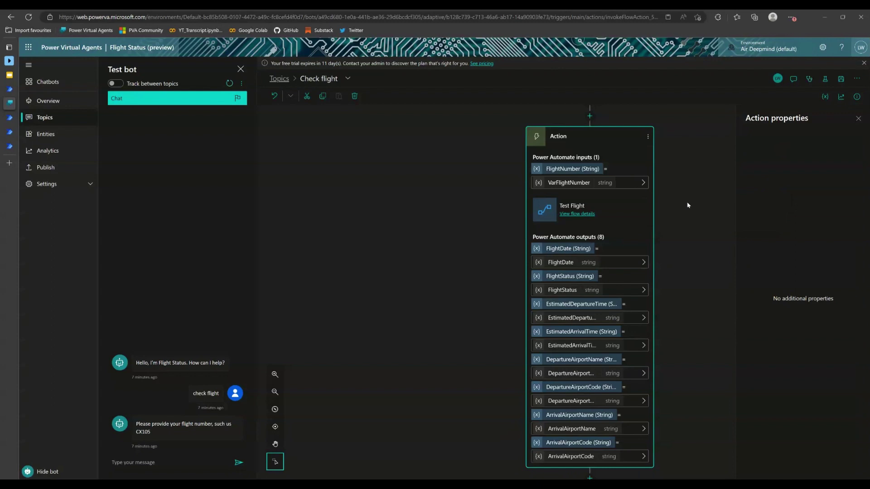
- Review the Test Flight action's input mapping and its Power Automate outputs, from FlightDate to ArrivalAirportCode
scroll(687, 204, "up", 2)
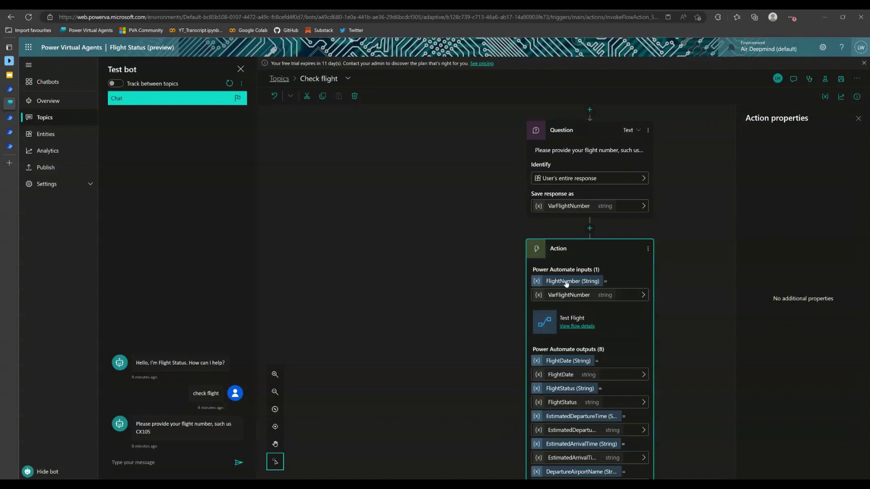
scroll(602, 326, "down", 5)
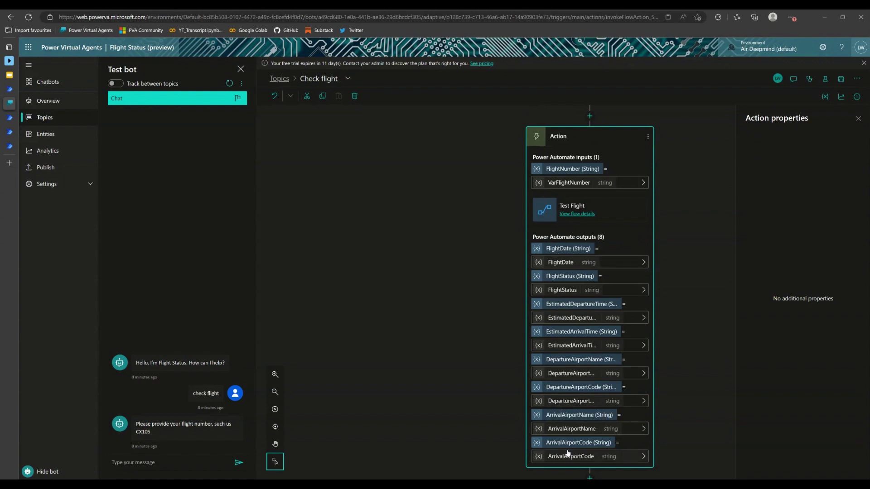
scroll(569, 386, "down", 1)
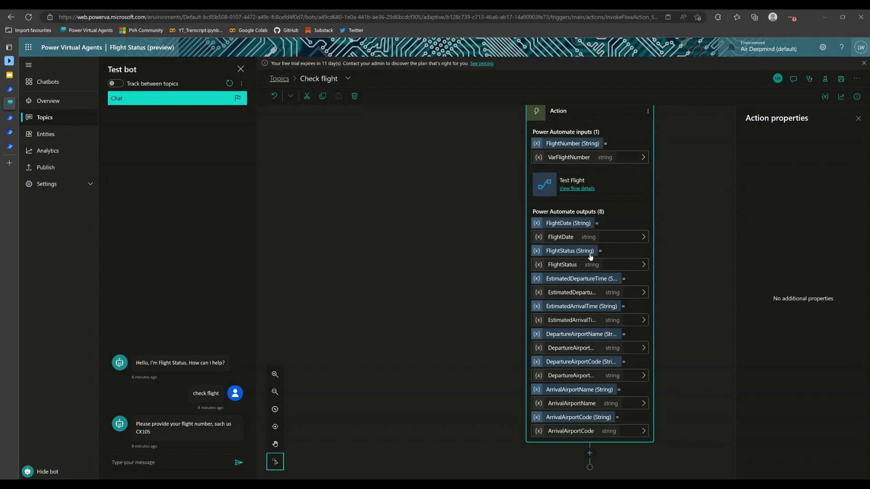
scroll(589, 252, "up", 1)
scroll(590, 254, "down", 1)
left_click_drag(566, 237, 567, 226)
scroll(604, 335, "up", 1)
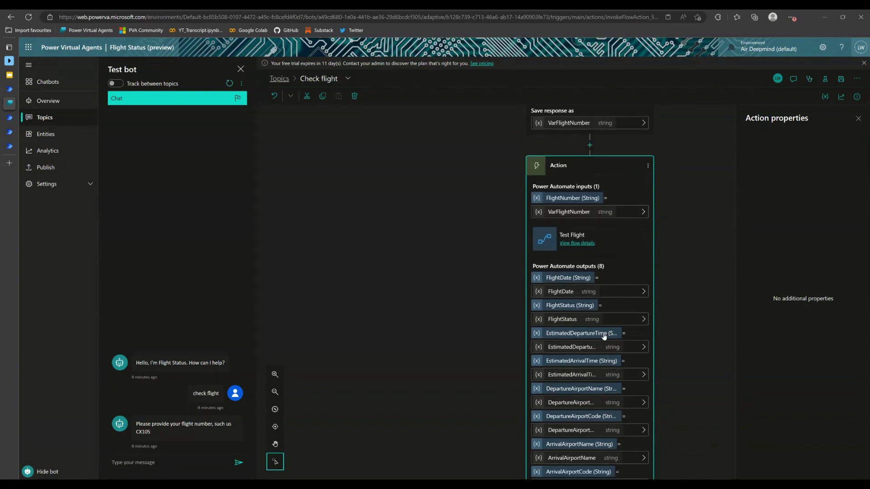
scroll(604, 335, "down", 1)
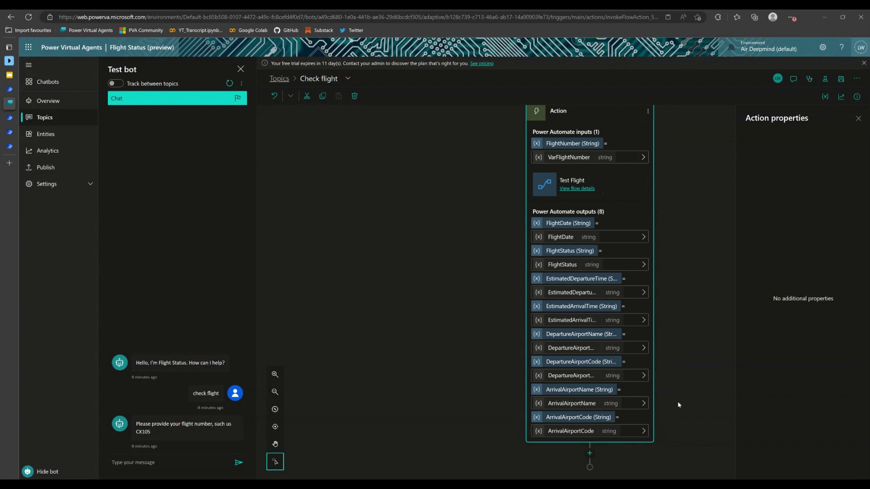
- Add a message node below the Test Flight action and attach an adaptive card to it
left_click(590, 454)
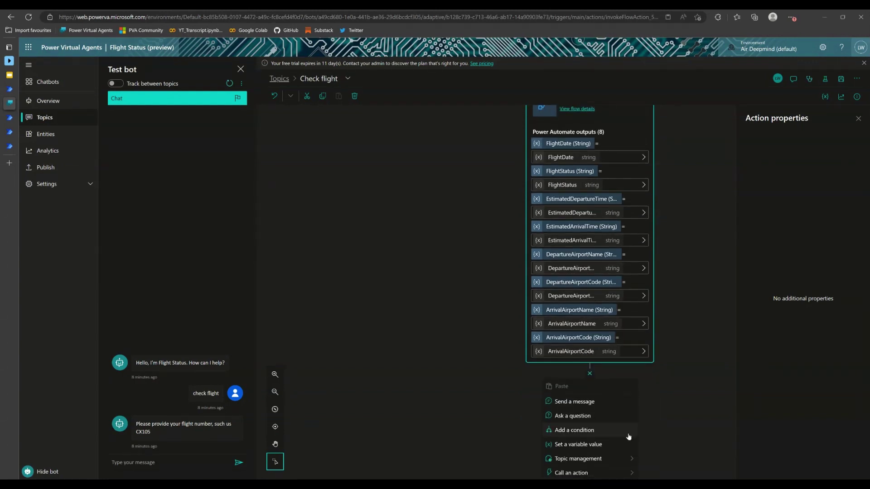
left_click(584, 402)
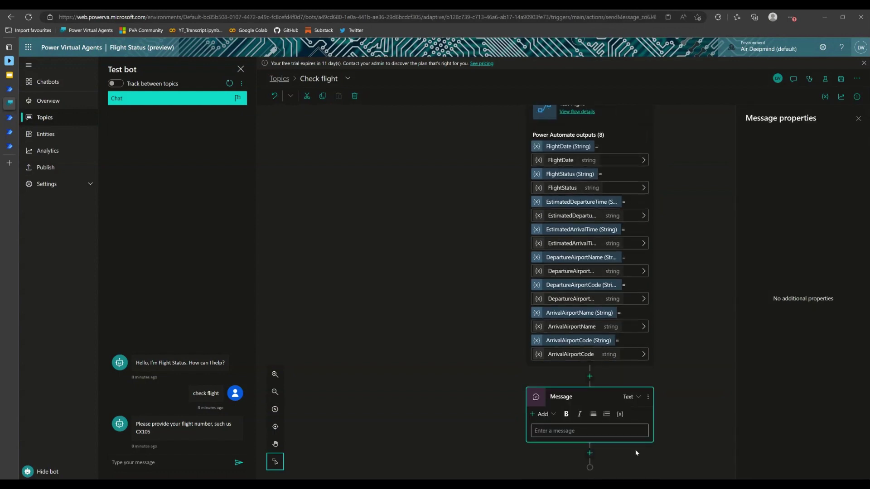
left_click(624, 434)
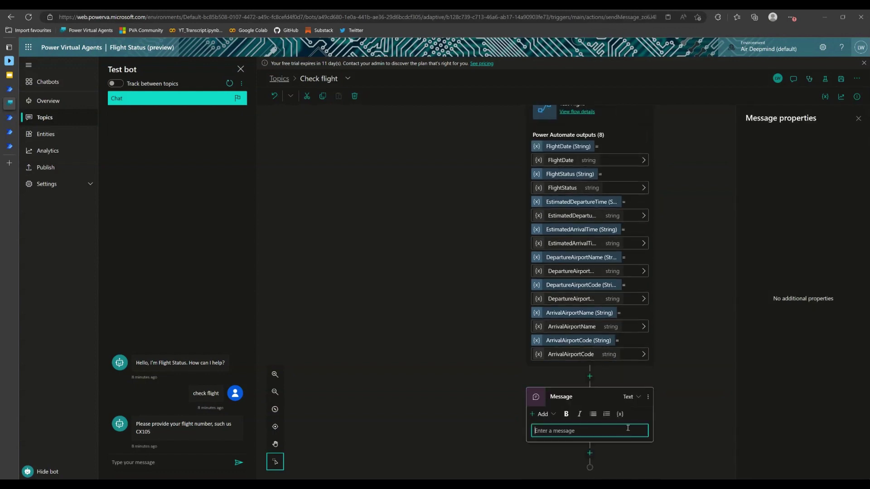
left_click(549, 414)
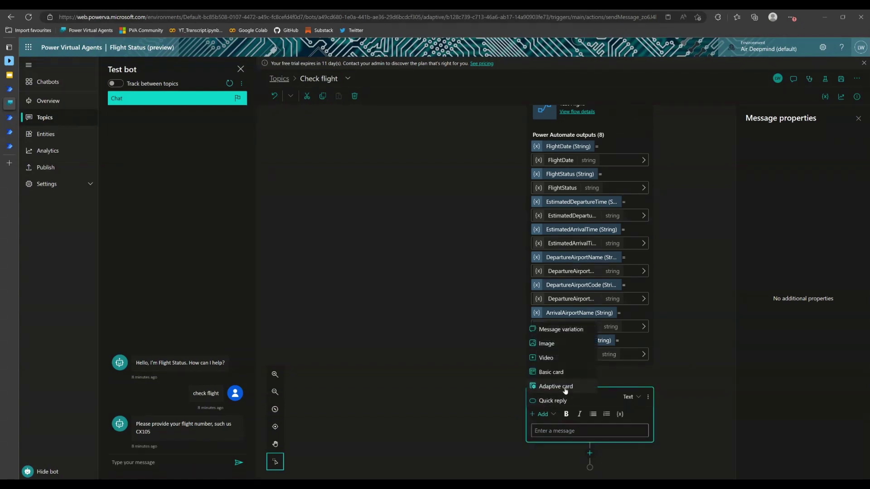
left_click(571, 387)
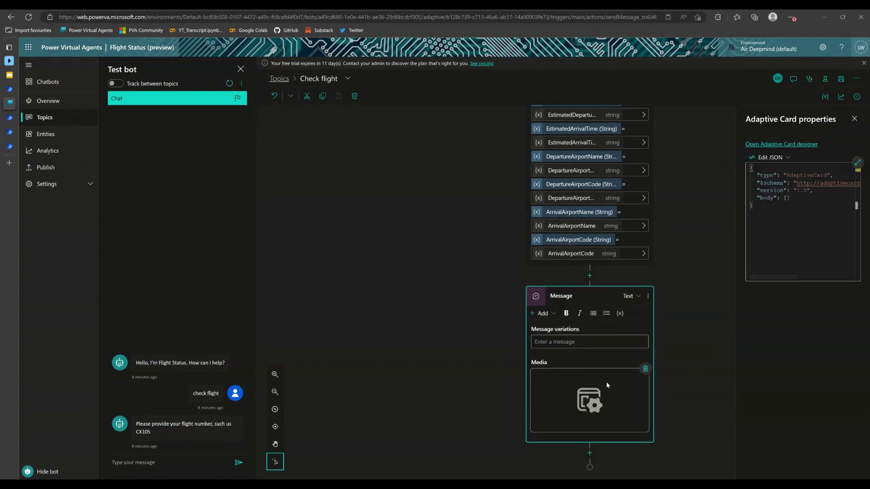
- Enter the message text "Hi, here is your flight details:" and open the adaptive card's JSON for editing
left_click(557, 342)
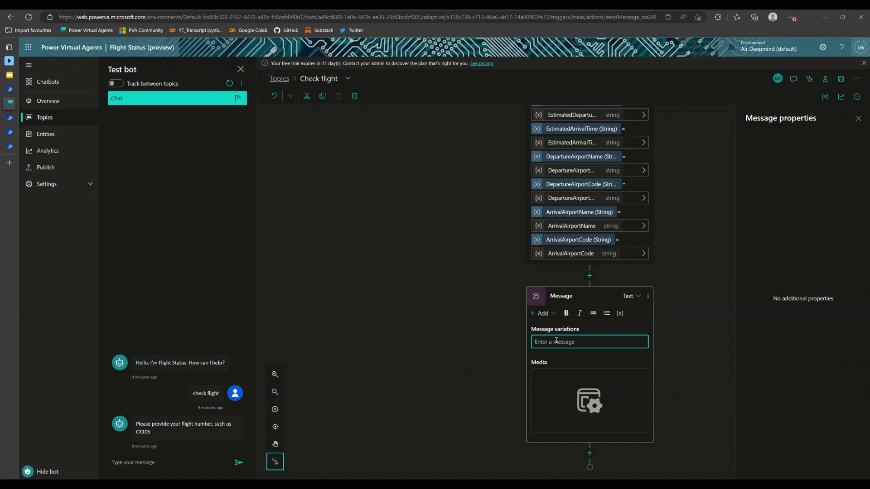
type("Hi, here is your flight te")
left_click(581, 390)
mouse_move(790, 277)
left_mouse_down()
mouse_move(805, 280)
mouse_move(789, 278)
left_mouse_up()
left_click(767, 206)
key("ctrl+a")
left_click(766, 205)
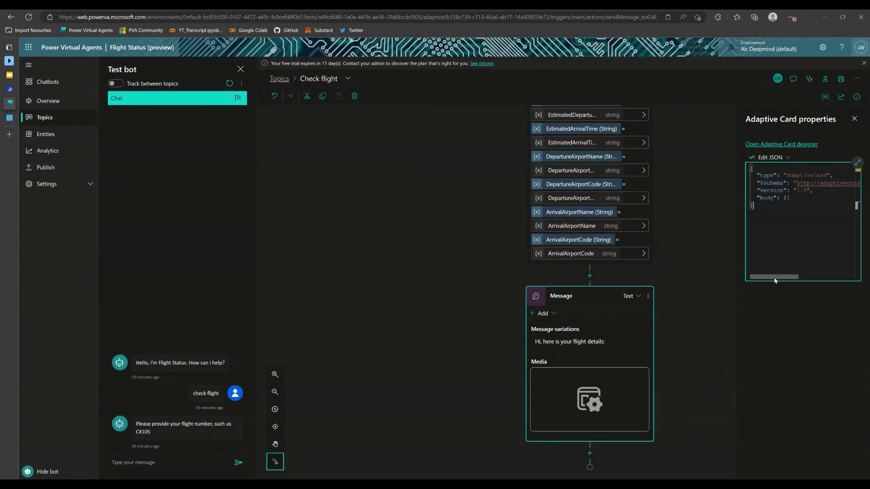
- Switch to the Adaptive Cards website and open the Flight update sample in the designer
left_click(9, 118)
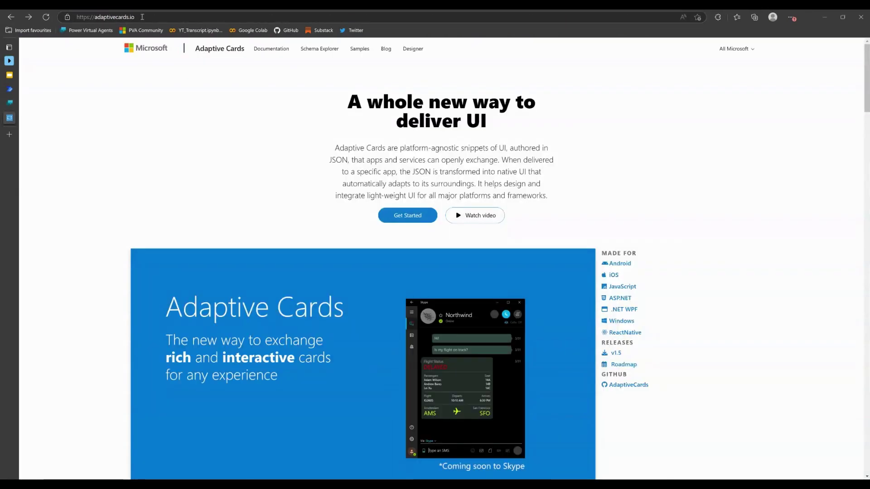
left_click(120, 18)
left_click(360, 49)
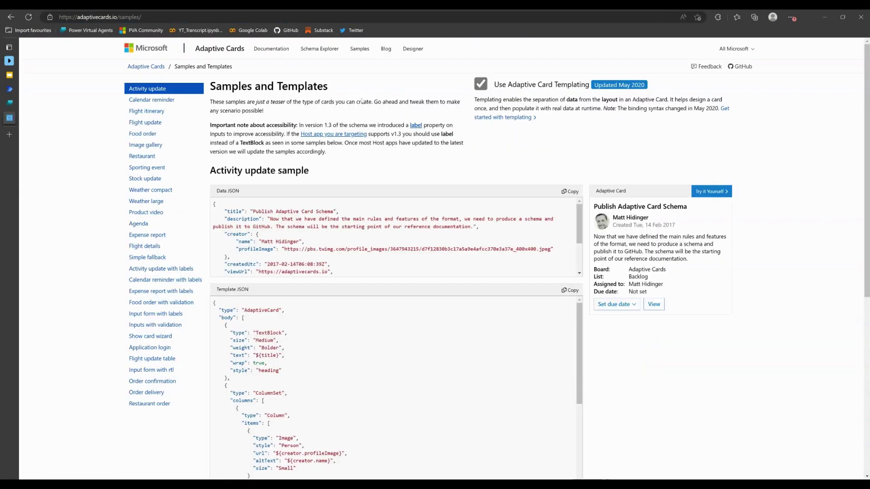
left_click(135, 112)
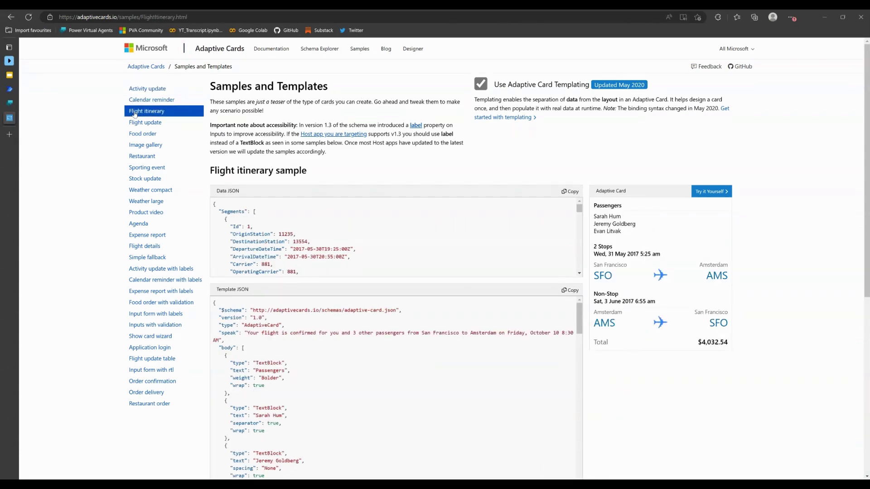
left_click(138, 123)
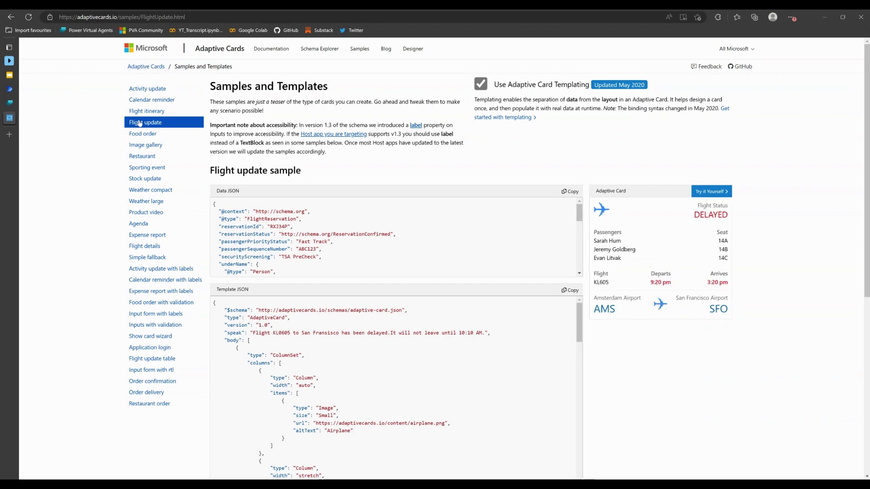
left_click(714, 194)
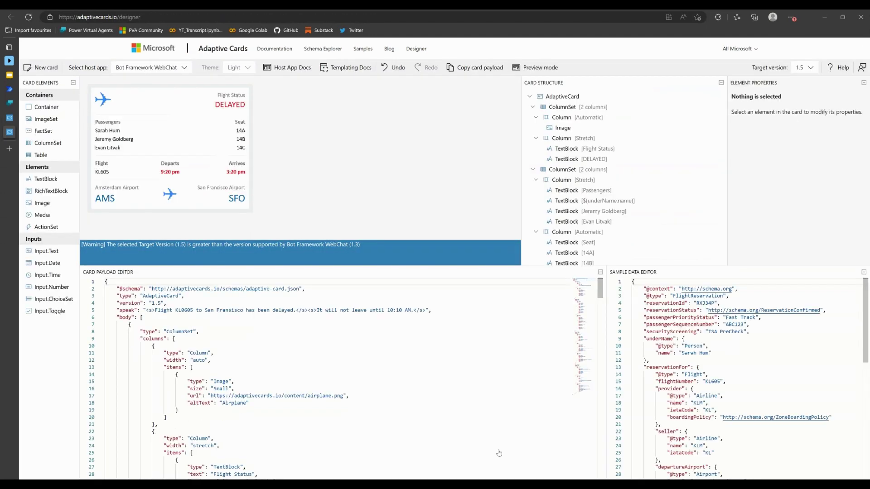
- Look over the card payload JSON and collapse the four ColumnSets in the card structure
left_click_drag(124, 294, 252, 336)
left_click(252, 337)
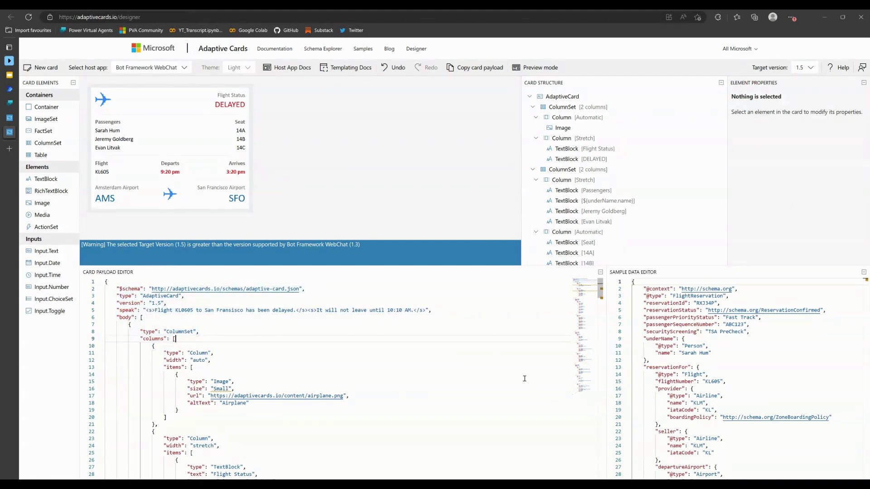
mouse_move(602, 290)
left_mouse_down()
mouse_move(602, 465)
mouse_move(601, 286)
left_mouse_up()
left_click(531, 97)
left_click(531, 97)
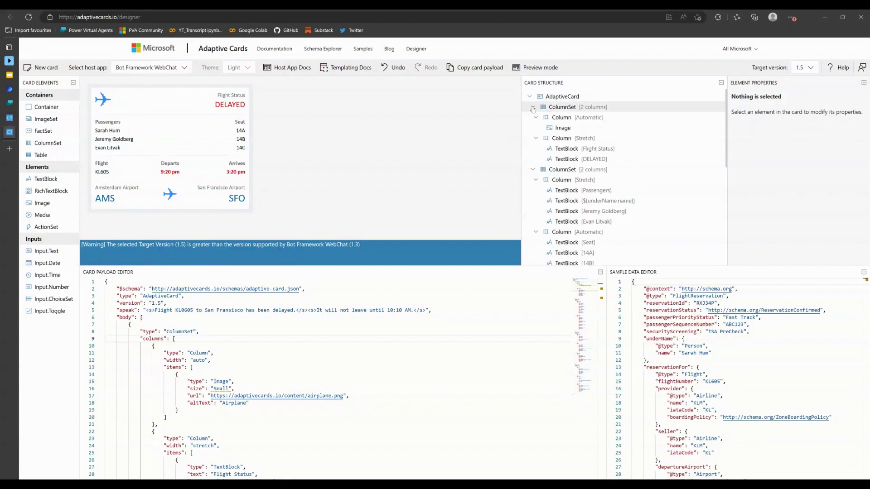
left_click(533, 107)
left_click(533, 118)
left_click(533, 127)
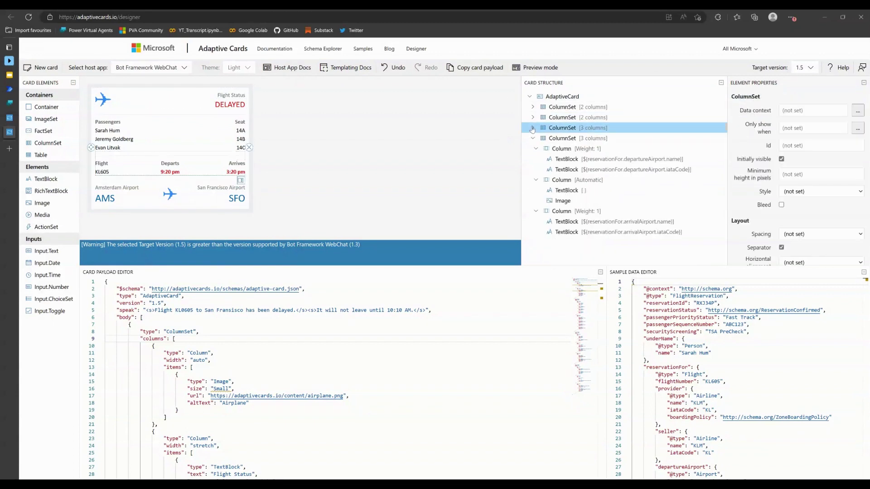
left_click(533, 139)
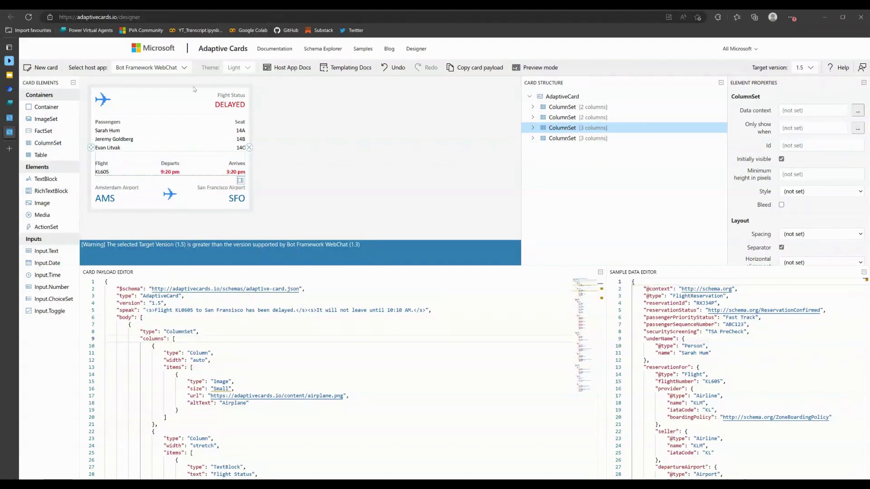
- Examine the first ColumnSet's Flight Status and DELAYED text blocks, then collapse it again
left_click(175, 94)
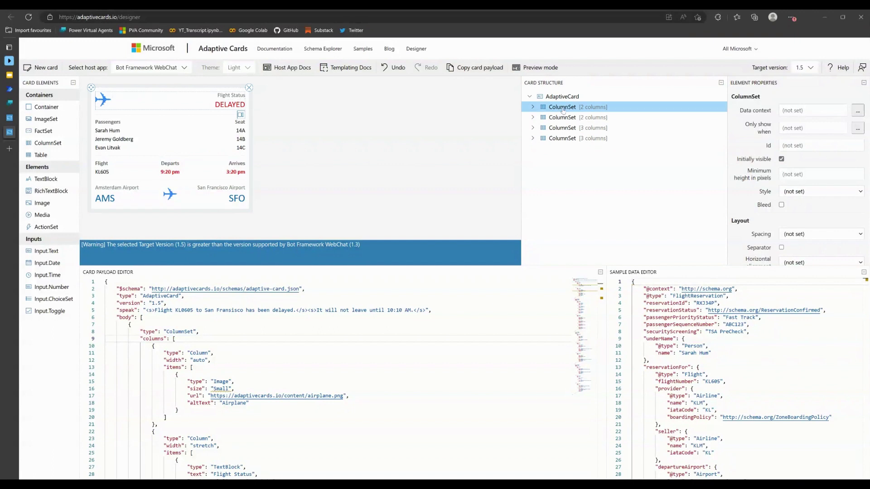
left_click(533, 109)
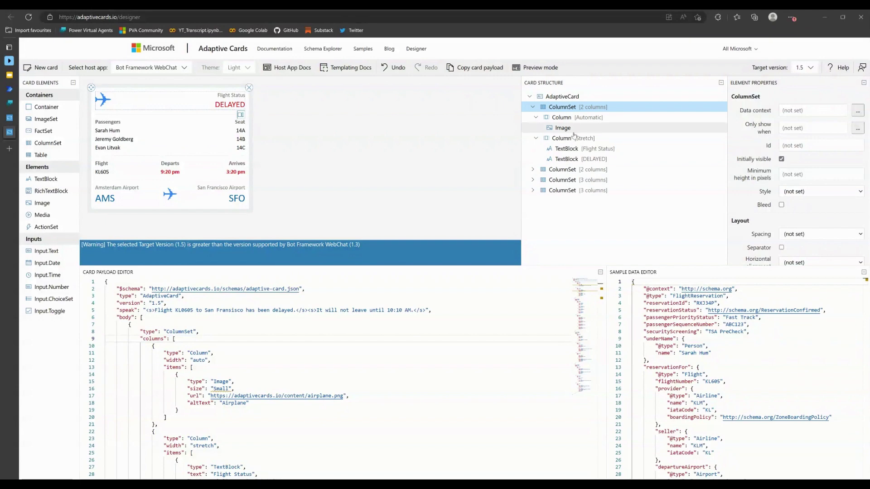
left_click(567, 151)
left_click(570, 162)
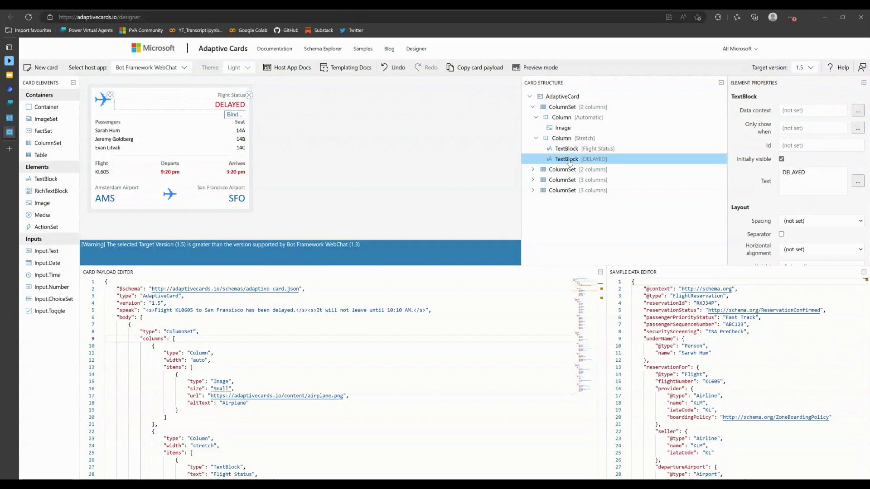
left_click(533, 107)
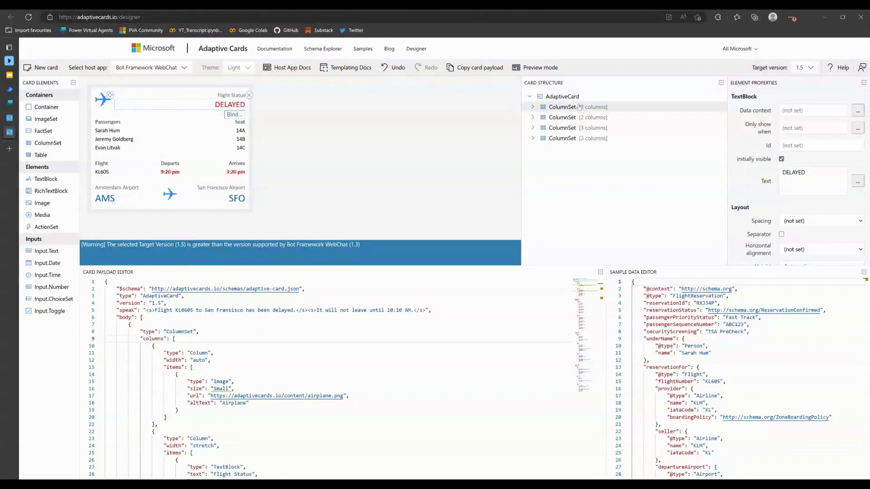
- Delete the Passengers and Seat ColumnSet from the card and check which rows the other ColumnSets cover
left_click(567, 118)
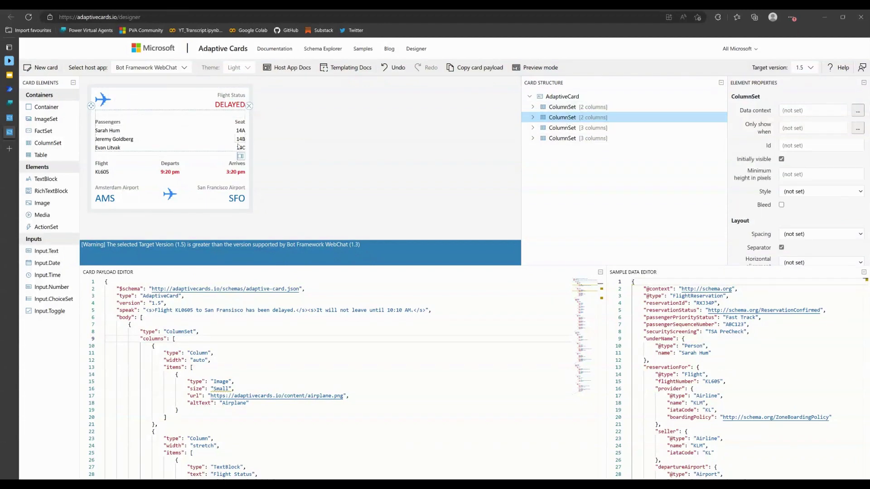
left_click(249, 106)
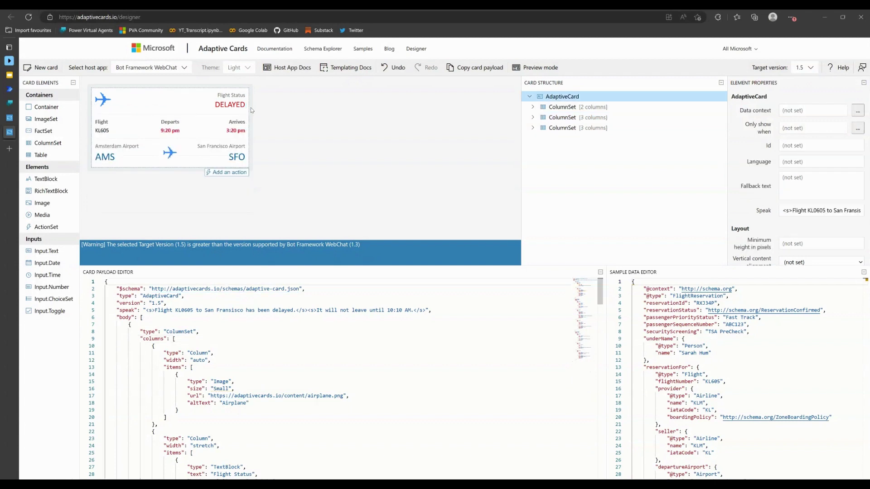
left_click(562, 119)
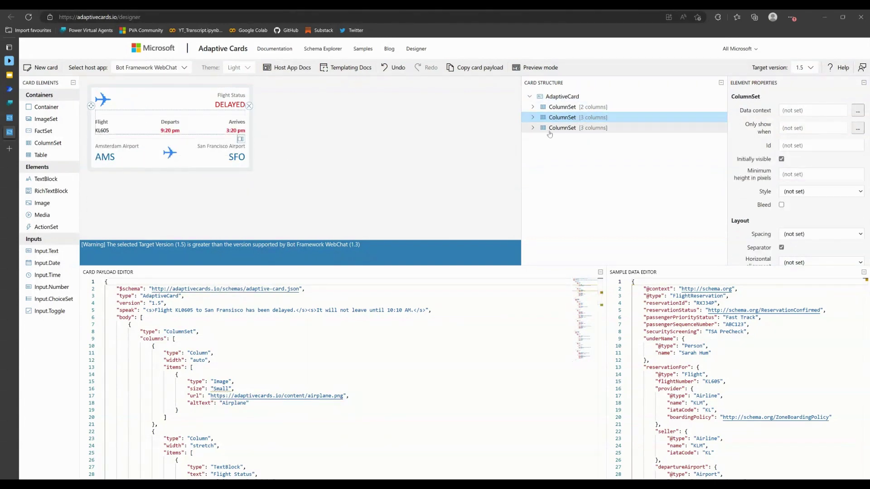
left_click(559, 130)
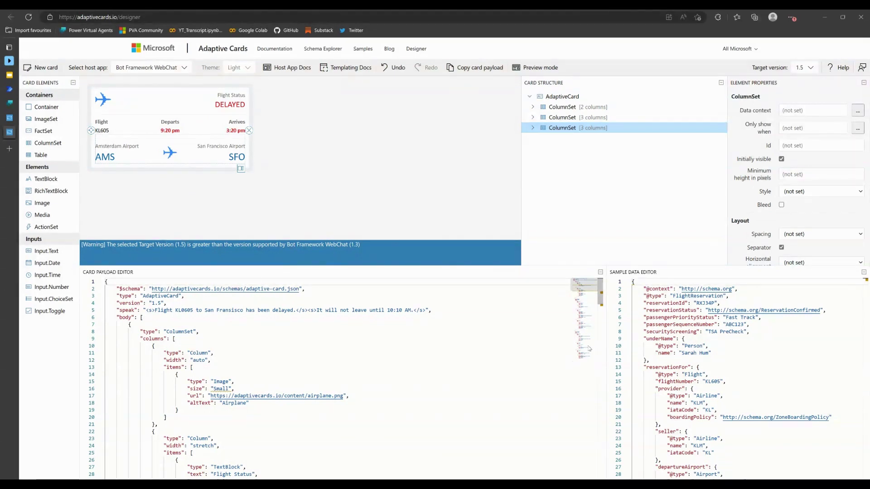
- Set the card's target version to 1.3 and check the version line in the payload
scroll(589, 362, "down", 15)
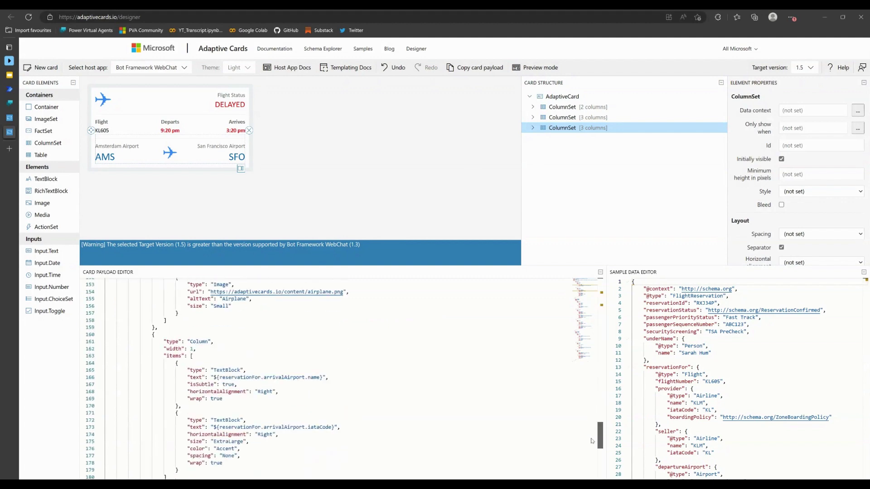
scroll(591, 441, "down", 5)
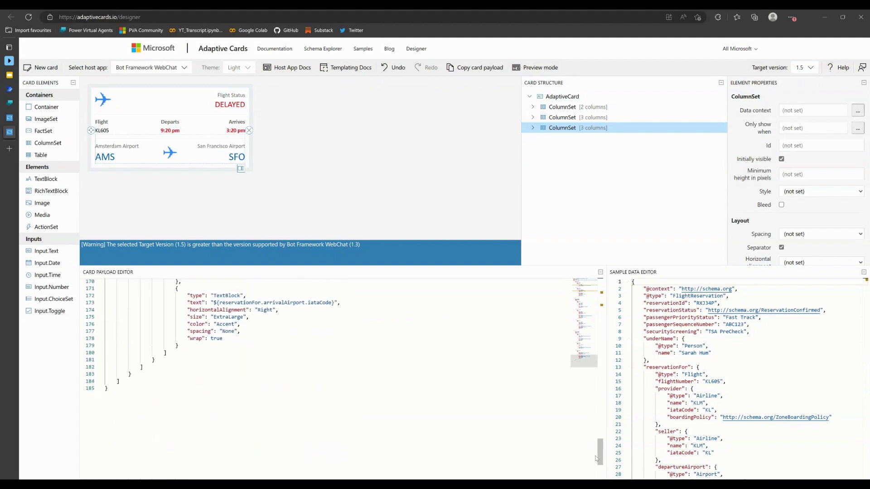
left_click_drag(600, 452, 601, 290)
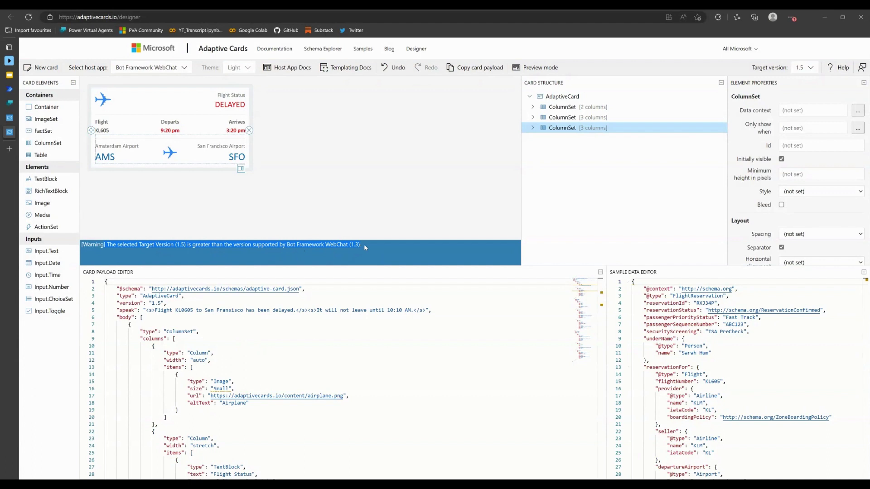
left_click(804, 67)
left_click(807, 117)
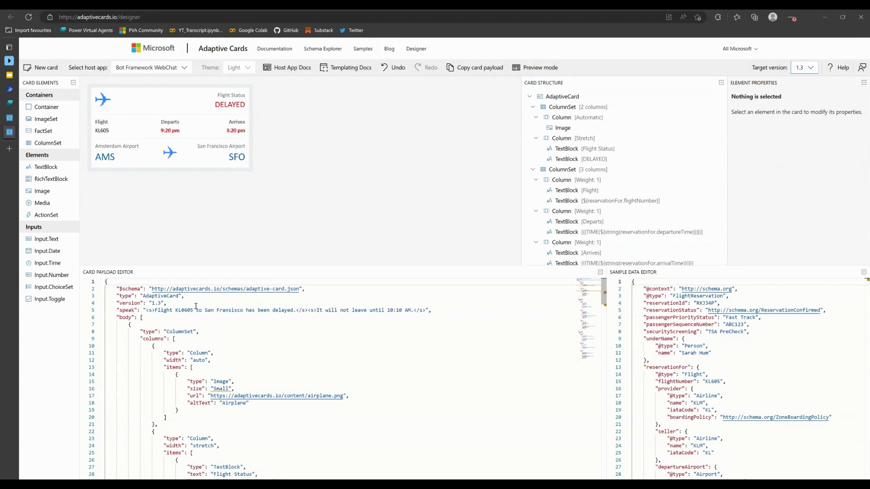
left_click_drag(119, 303, 161, 303)
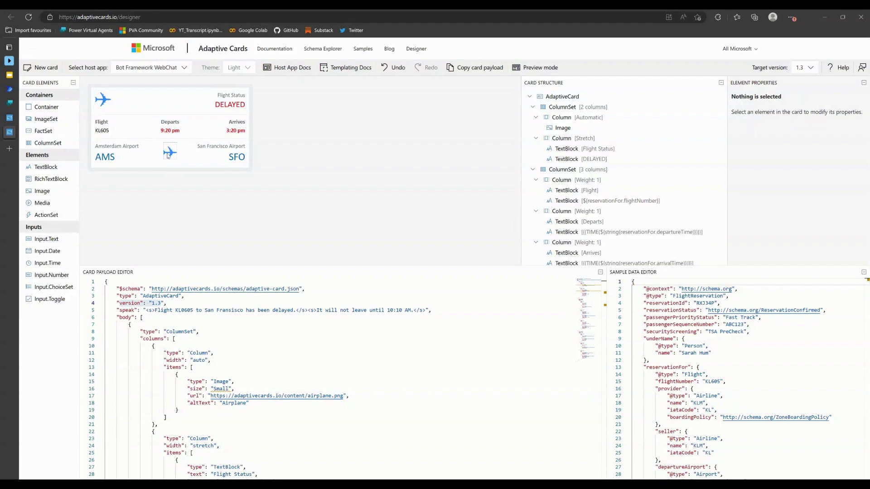
- Delete the airplane image from the first ColumnSet and move the Flight label and flight number text blocks into the emptied column
left_click(102, 101)
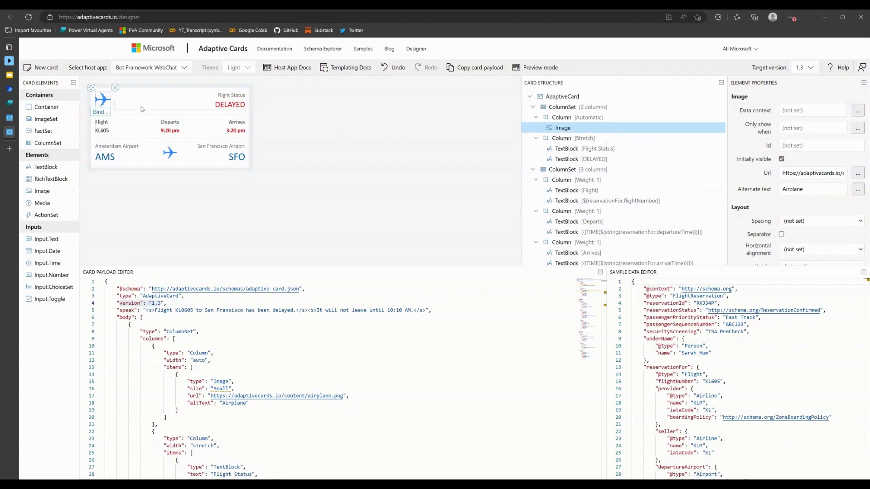
left_click(115, 88)
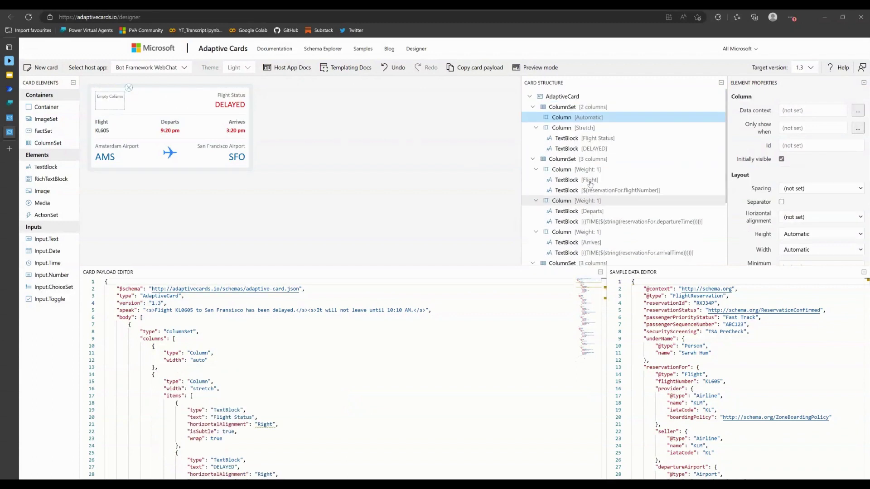
left_click_drag(96, 122, 104, 105)
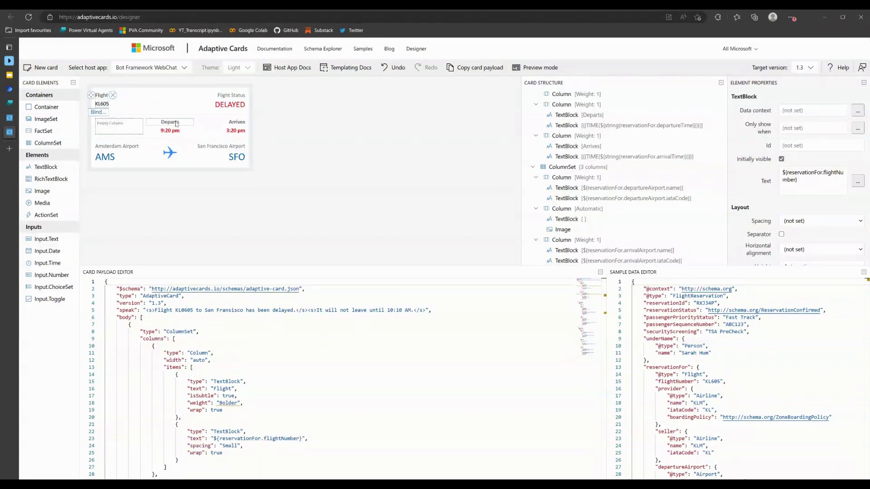
- Move the Departs label and departure time into the empty first column of their row and set both text blocks' horizontal alignment to Left
left_click_drag(169, 123, 125, 131)
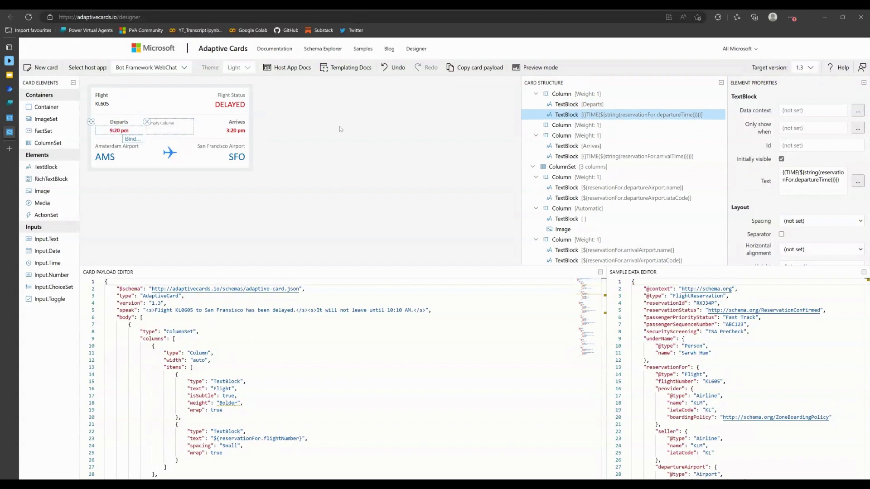
left_click(128, 124)
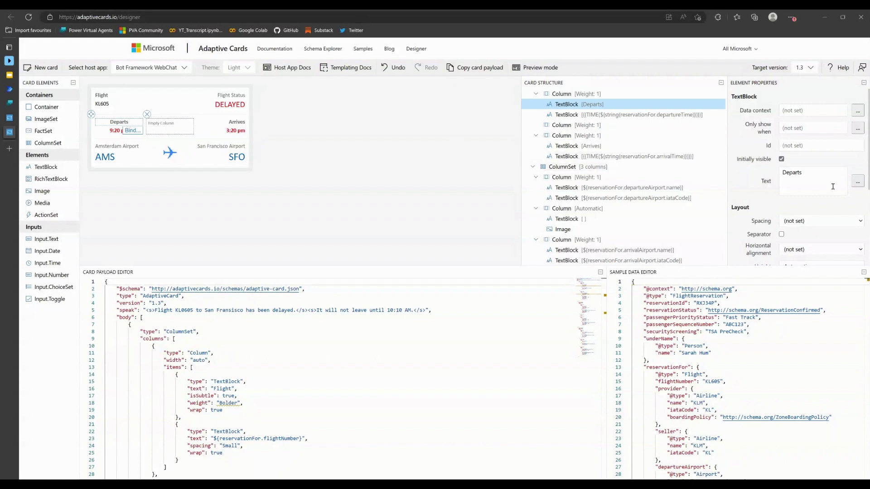
scroll(834, 188, "down", 1)
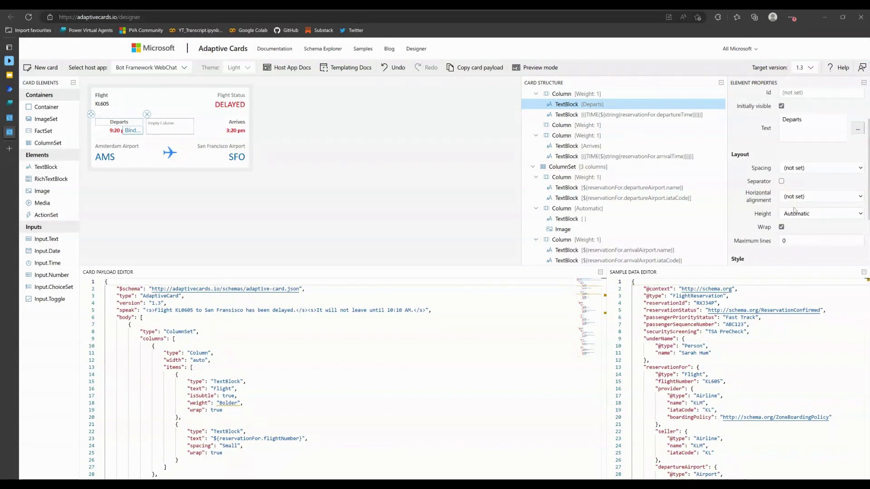
left_click(107, 135)
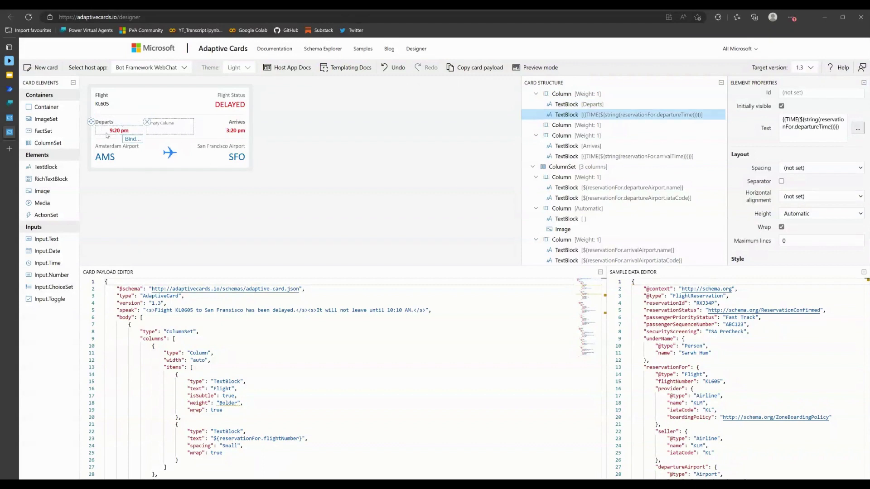
left_click(803, 212)
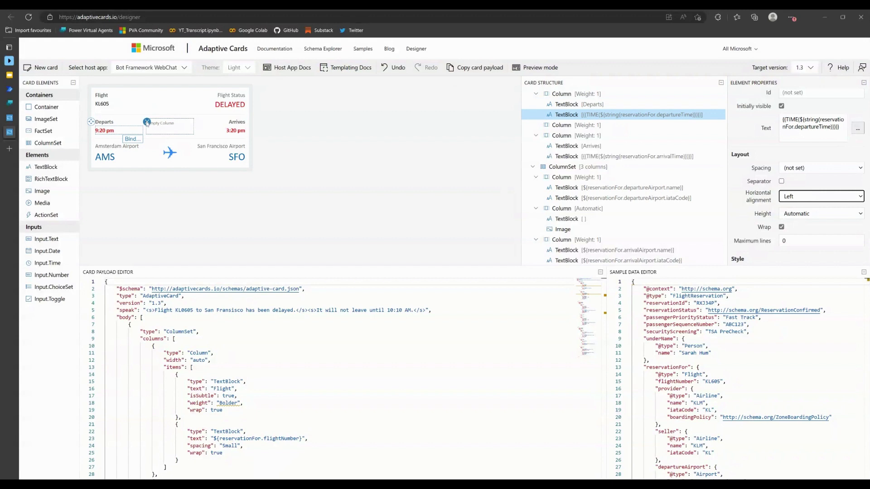
- Delete the empty middle column from the Departs and Arrives ColumnSet, keeping the departure time text block
left_click(147, 121)
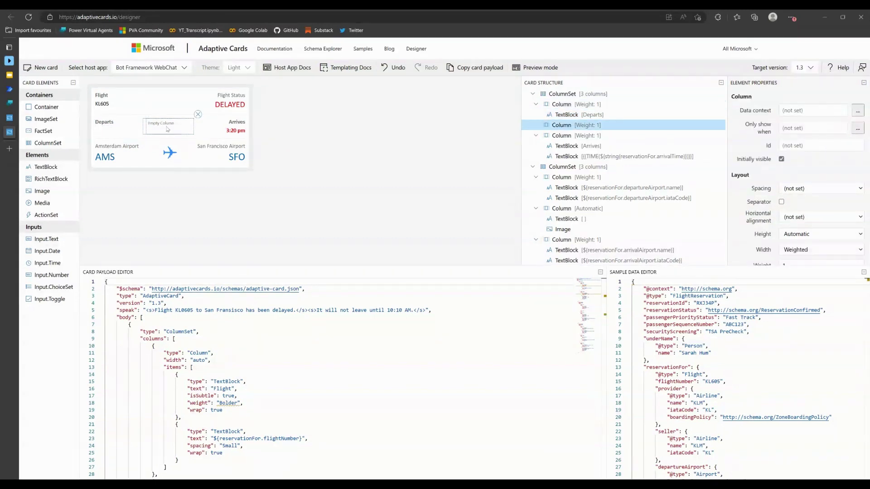
left_click(394, 67)
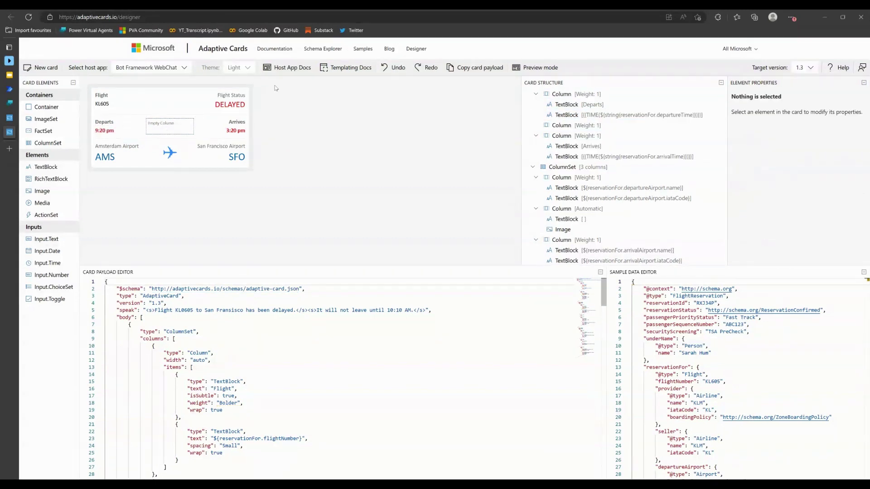
left_click(170, 126)
left_click(194, 117)
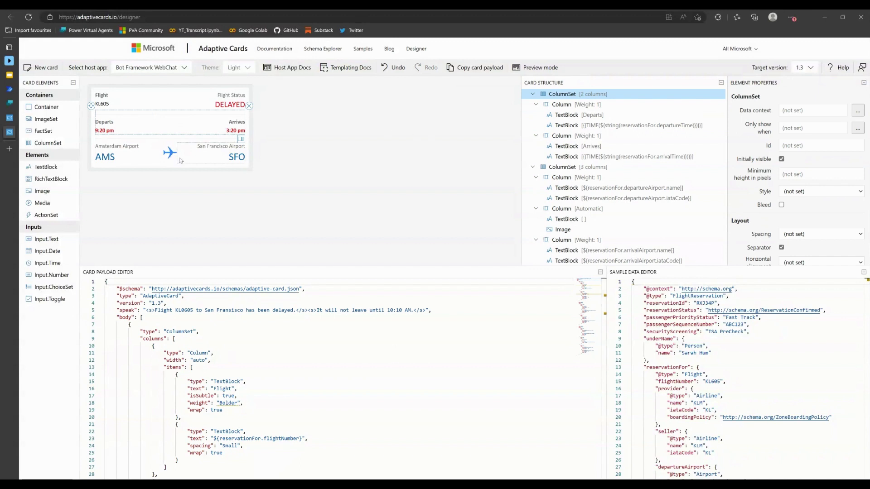
- Collapse the three ColumnSets in the card structure and check which card row the first and last ones cover
left_click(533, 95)
left_click(533, 156)
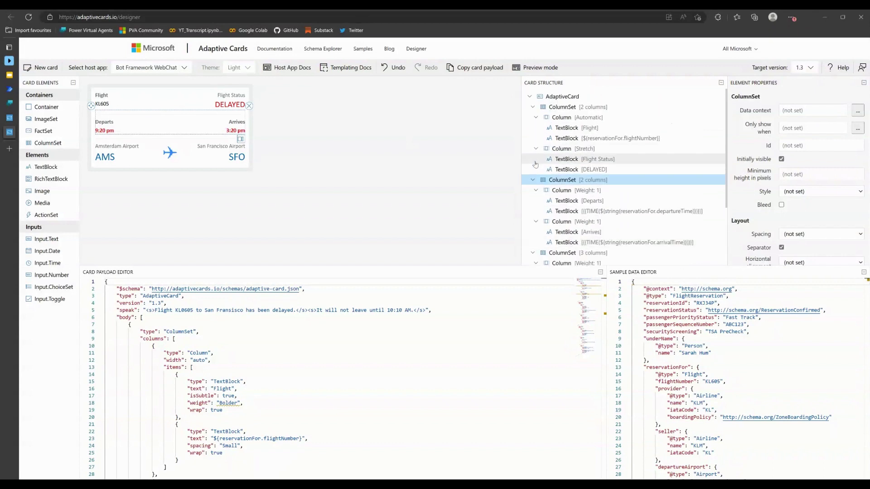
left_click(533, 108)
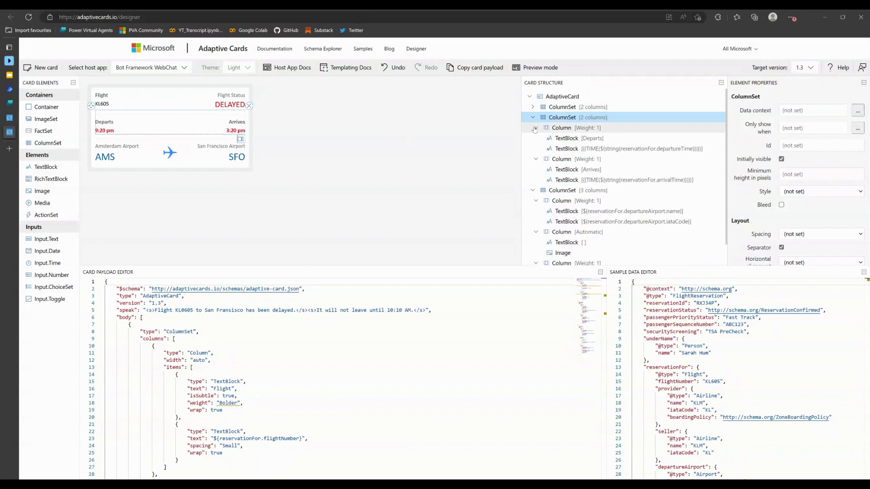
left_click(533, 190)
key("Down")
key("Down")
key("Down")
key("Down")
key("Left")
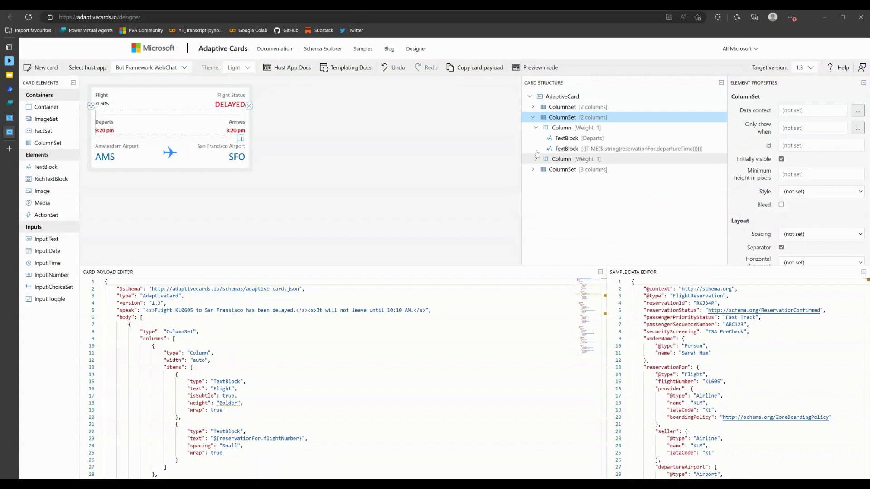
key("Up")
key("Up")
key("Up")
key("Left")
left_click(532, 120)
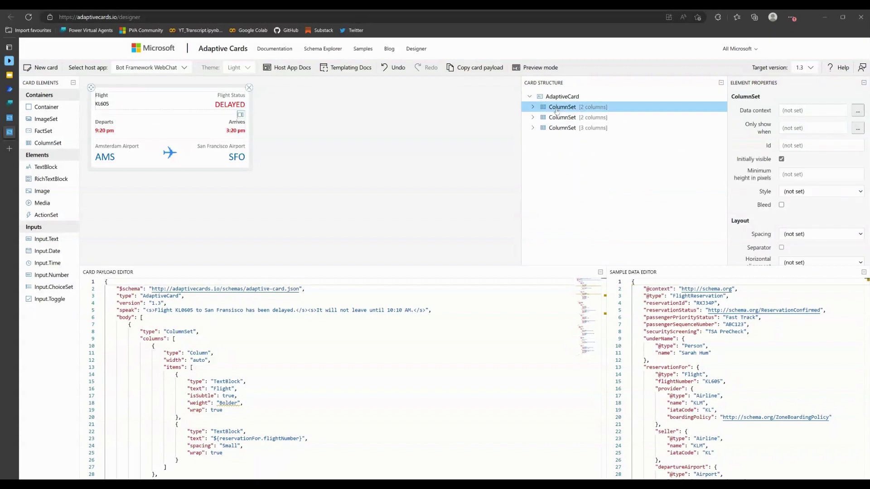
left_click(564, 131)
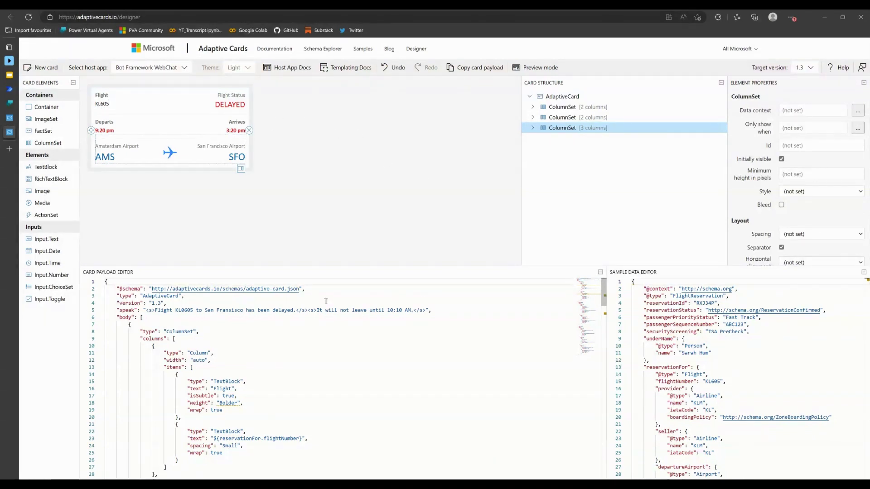
- Look through the card payload JSON and copy the card payload
scroll(352, 349, "down", 5)
scroll(351, 349, "up", 5)
scroll(358, 356, "down", 20)
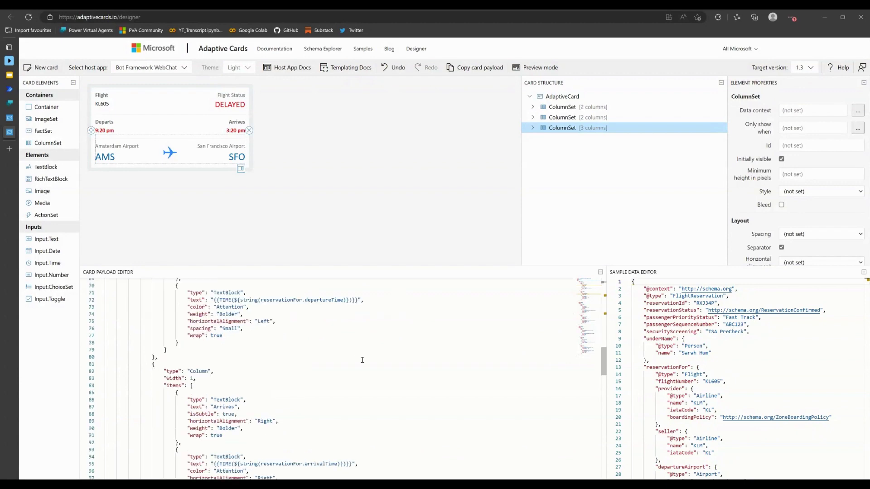
scroll(363, 363, "up", 20)
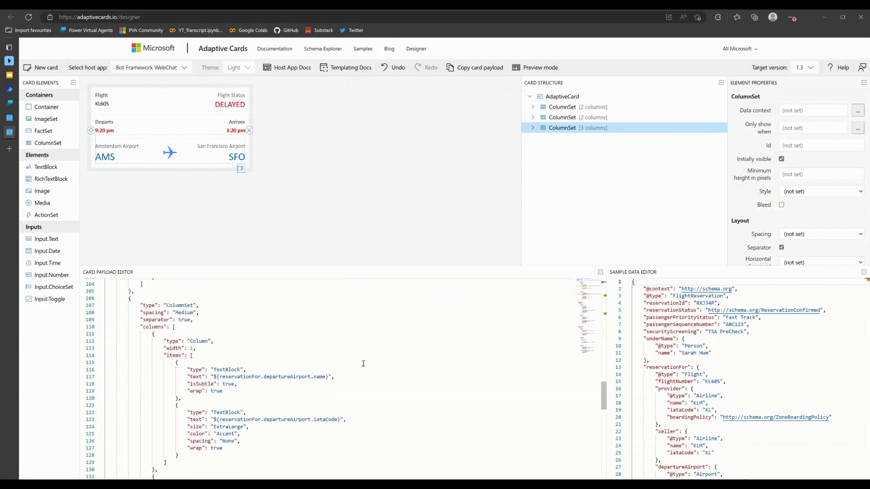
scroll(362, 367, "up", 2)
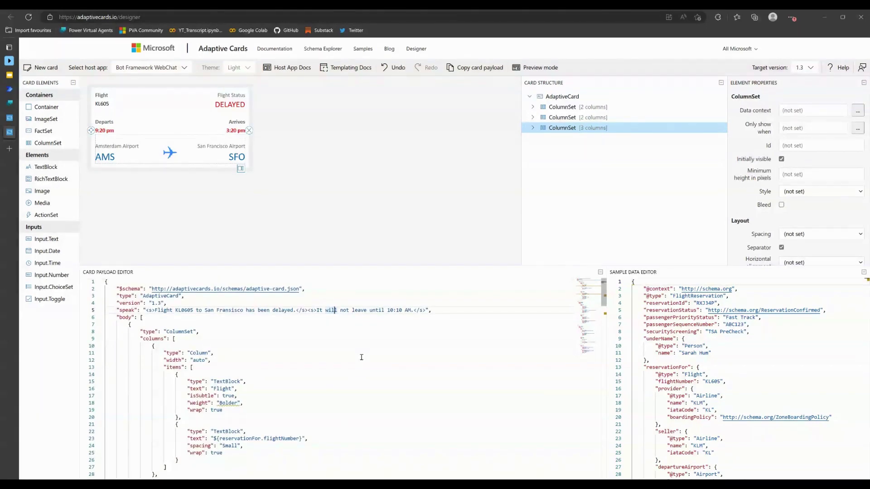
left_click(475, 71)
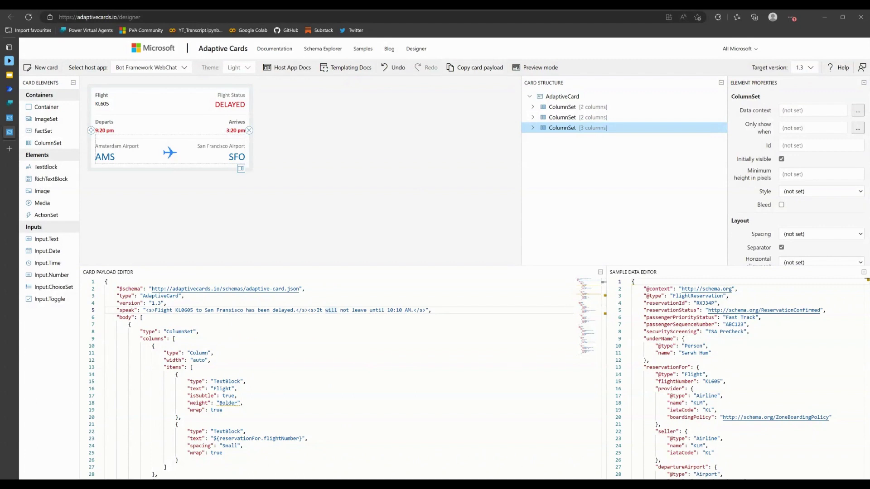
- Switch to Power Virtual Agents and replace the Check flight message's adaptive card JSON with the copied payload in the expanded editor
left_click(9, 89)
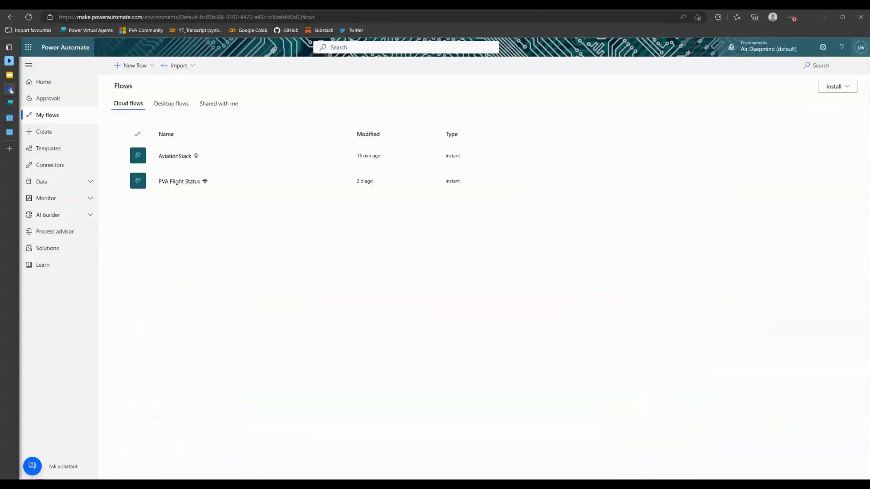
left_click(9, 101)
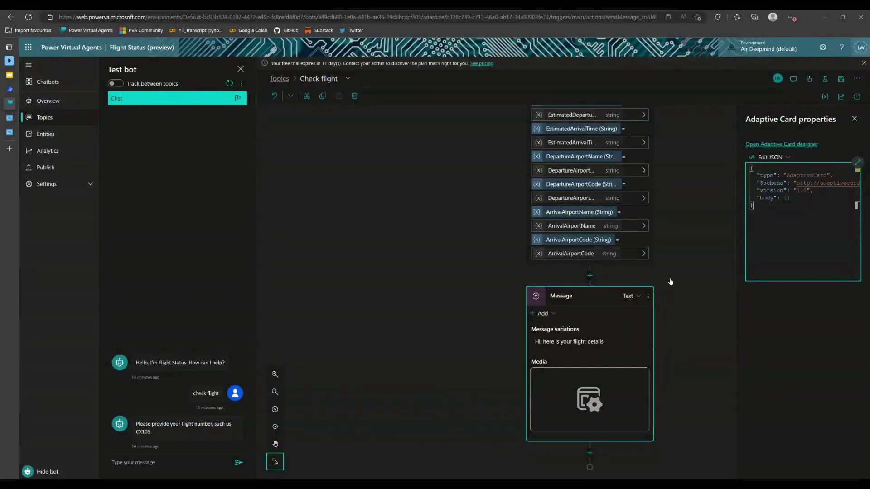
left_click(858, 165)
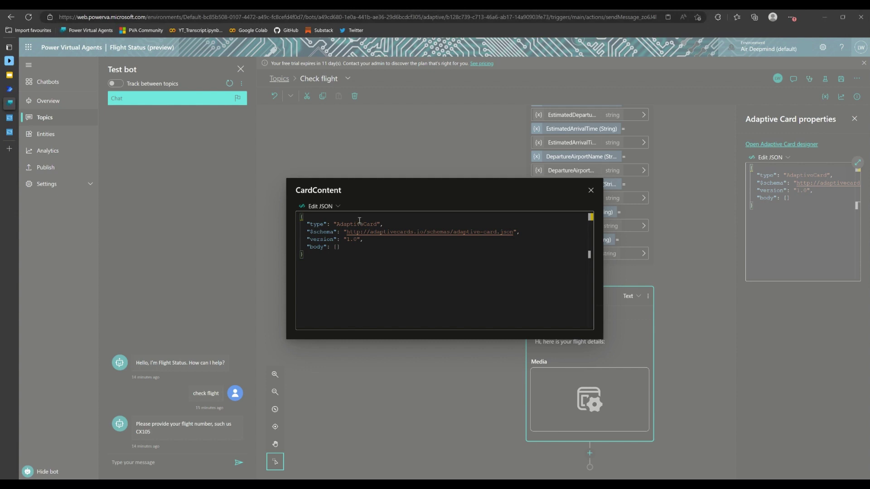
left_click_drag(341, 261, 299, 226)
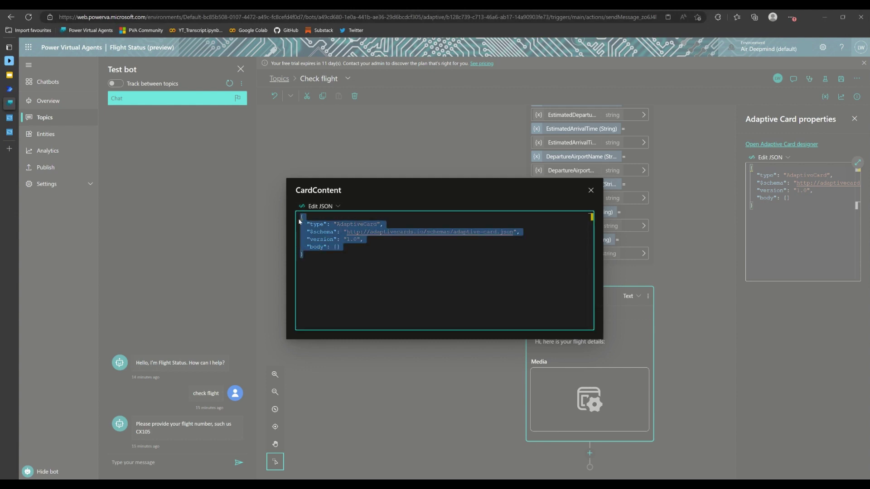
key("BackSpace")
key("ctrl+v")
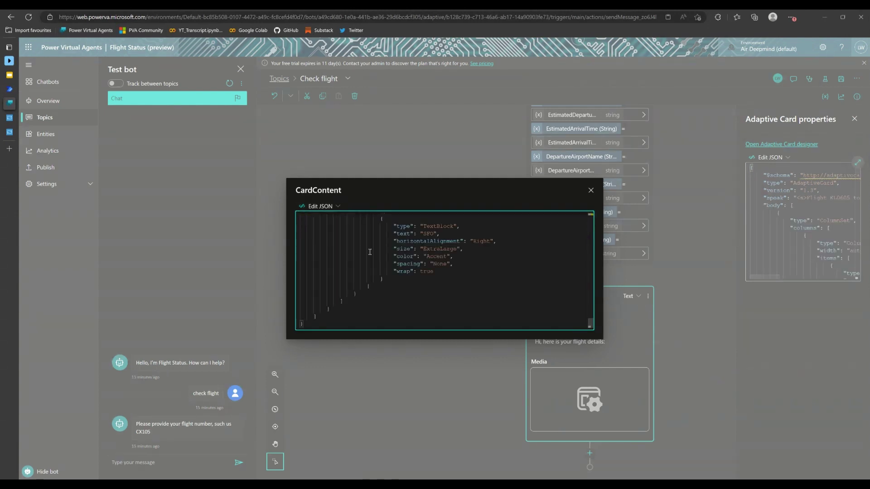
- Switch the CardContent editor from JSON to Formula and go to the SFO text block at the end of the card code
scroll(370, 252, "up", 10)
left_click(320, 207)
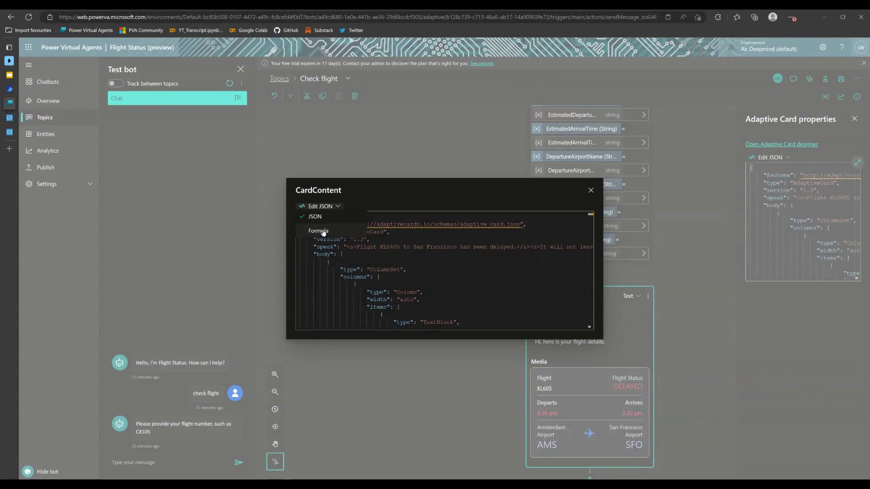
left_click(323, 231)
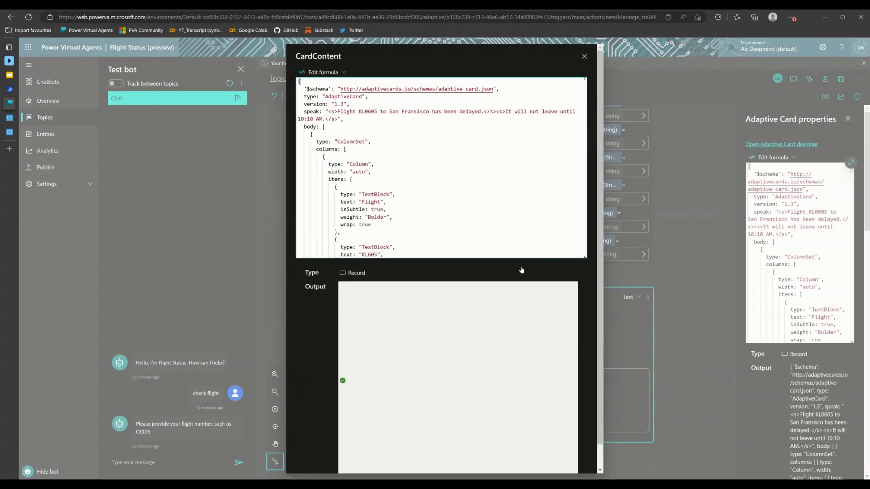
scroll(522, 216, "down", 1)
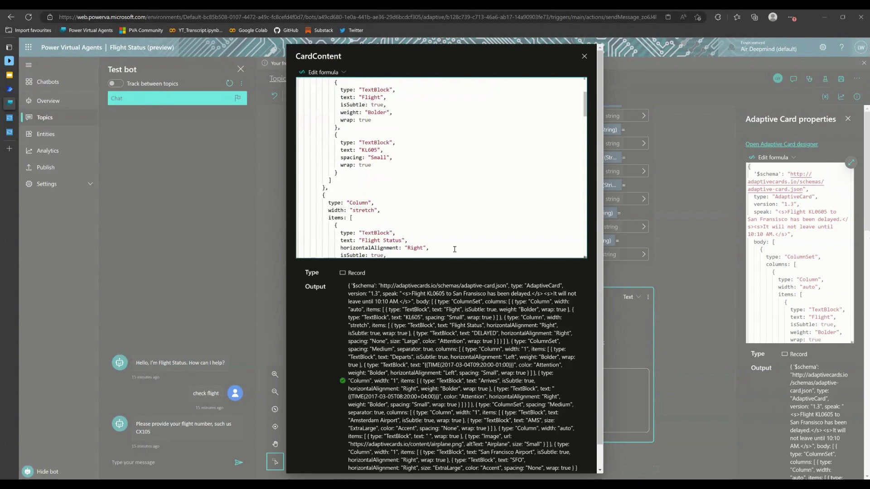
scroll(449, 204, "up", 3)
left_click_drag(586, 95, 584, 254)
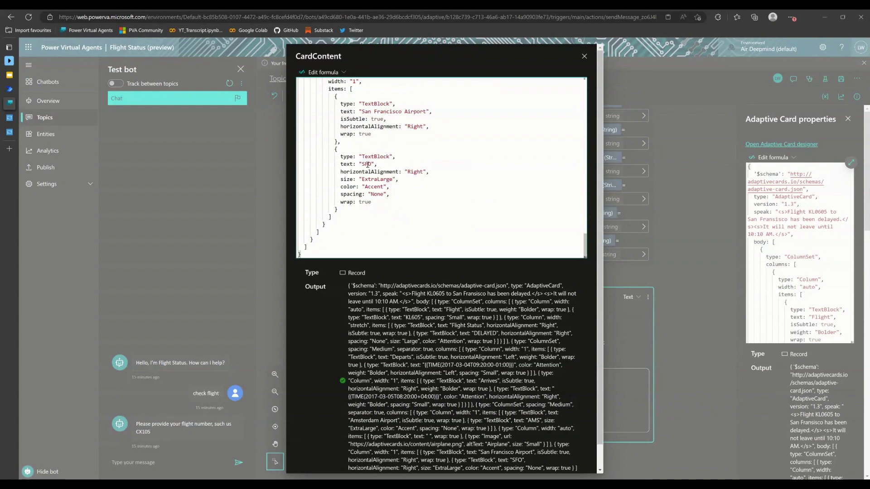
left_click(367, 164)
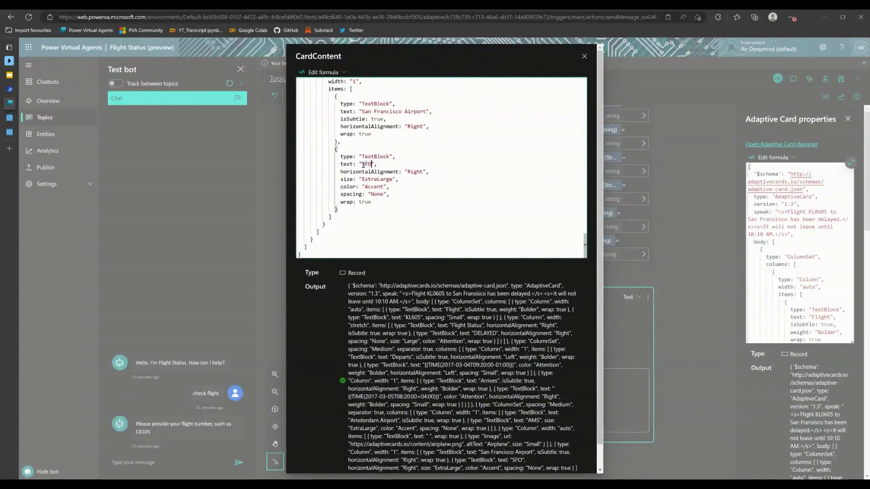
- Switch to the Adaptive Cards designer and examine which text blocks in the third ColumnSet hold the airport names and codes
left_click(8, 132)
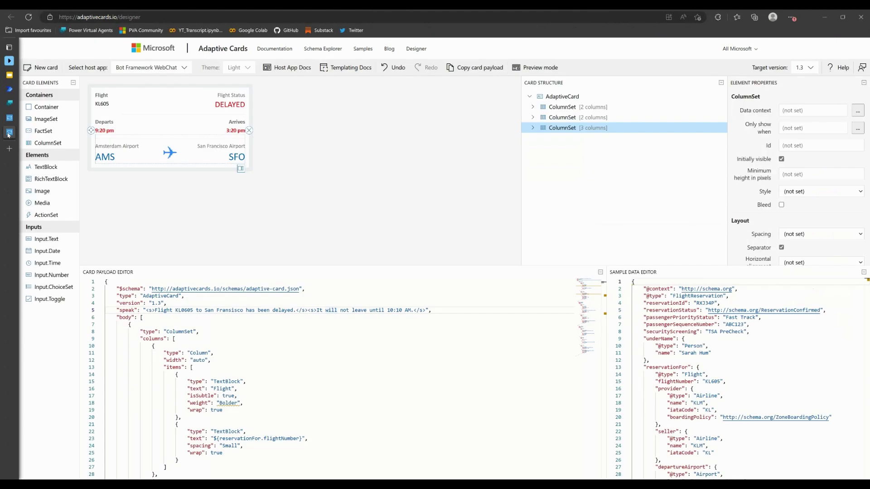
left_click(234, 158)
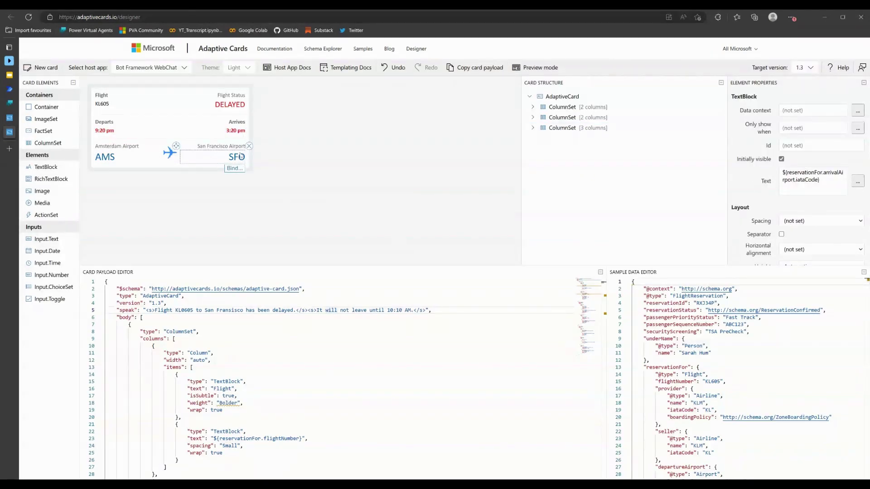
left_click(533, 127)
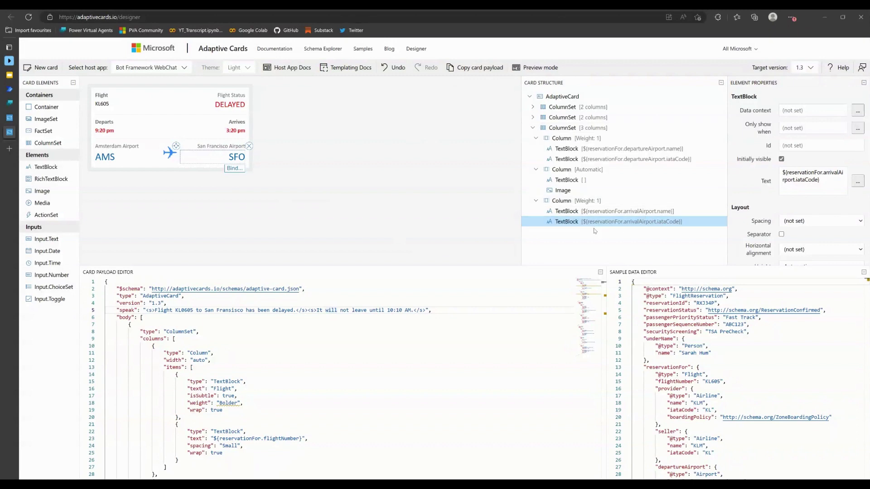
left_click(566, 213)
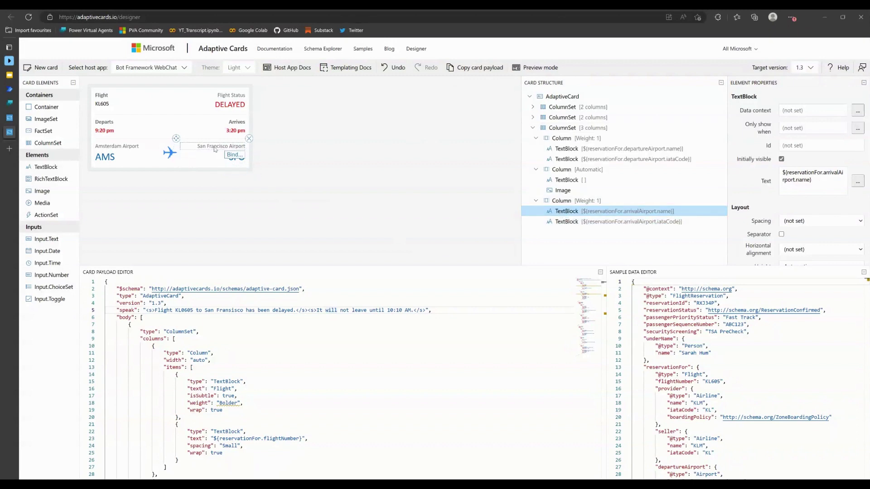
left_click(562, 223)
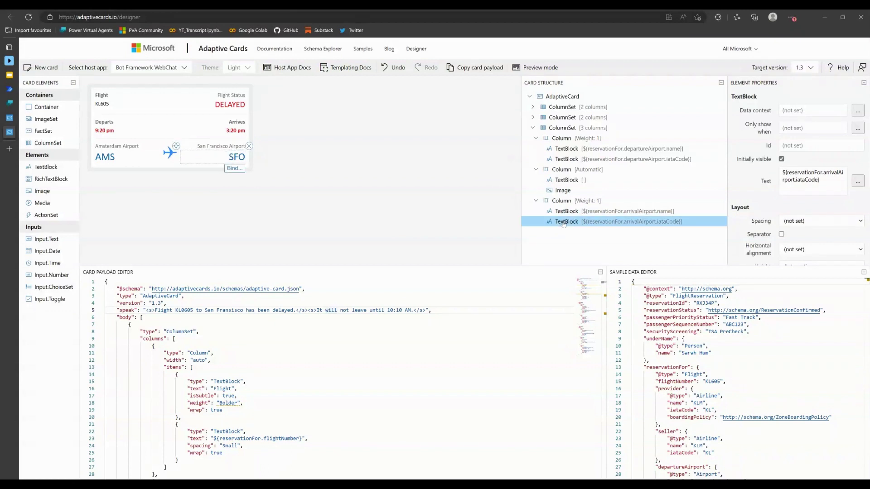
left_click(568, 181)
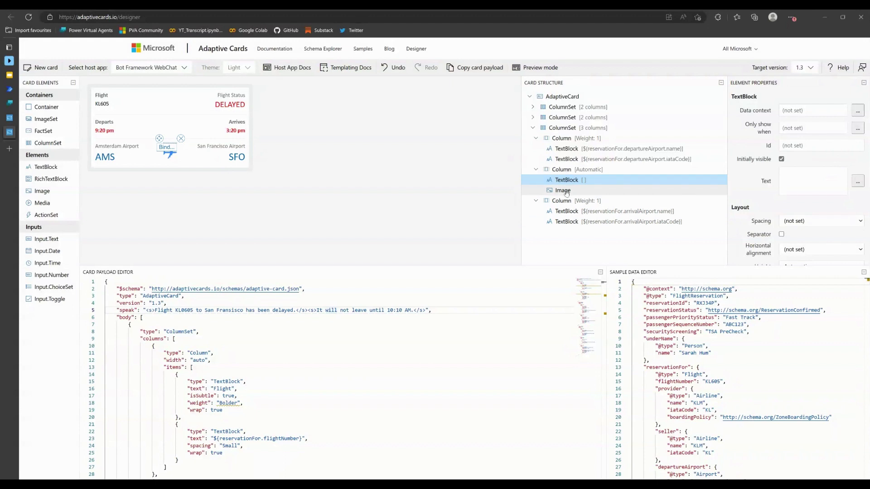
left_click(568, 159)
left_click(572, 150)
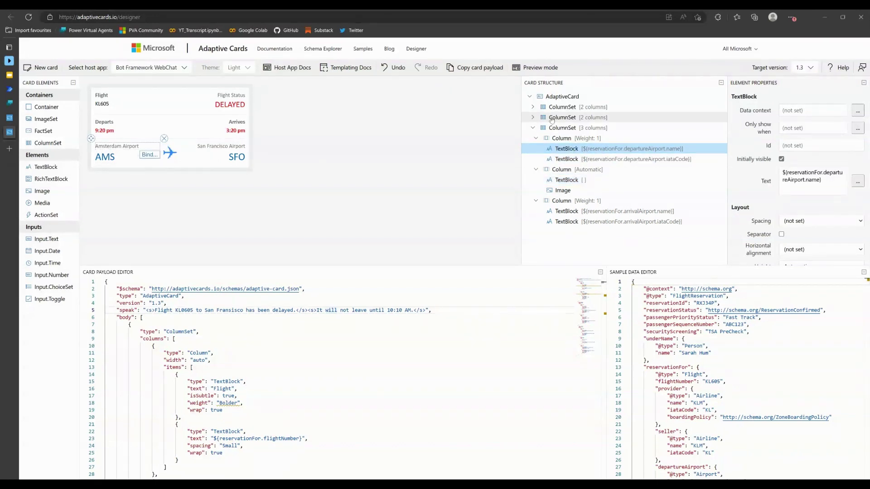
- Switch back to Power Virtual Agents and examine the "SFO" and "San Francisco Airport" text values in the card formula
mouse_move(31, 90)
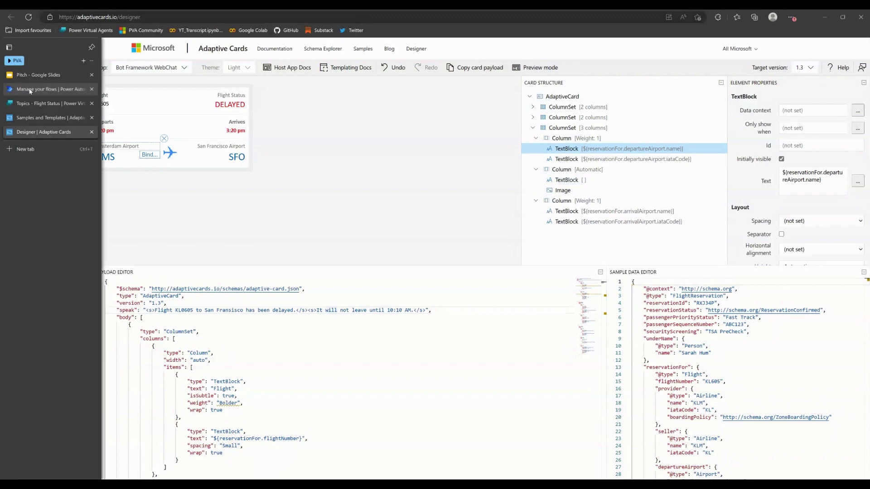
left_click(26, 105)
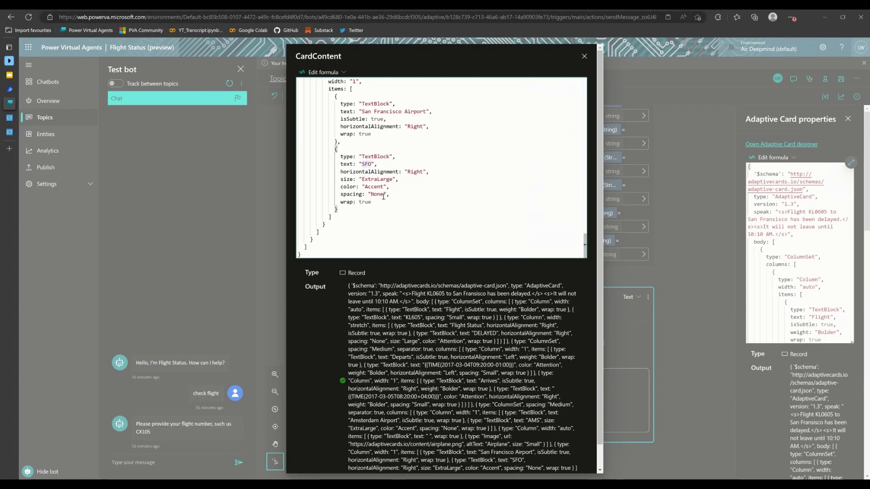
scroll(383, 197, "up", 2)
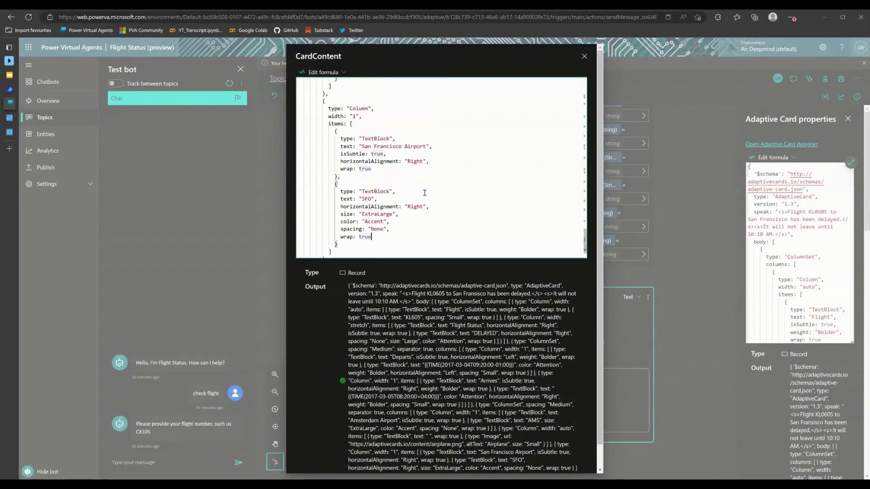
left_click(383, 197)
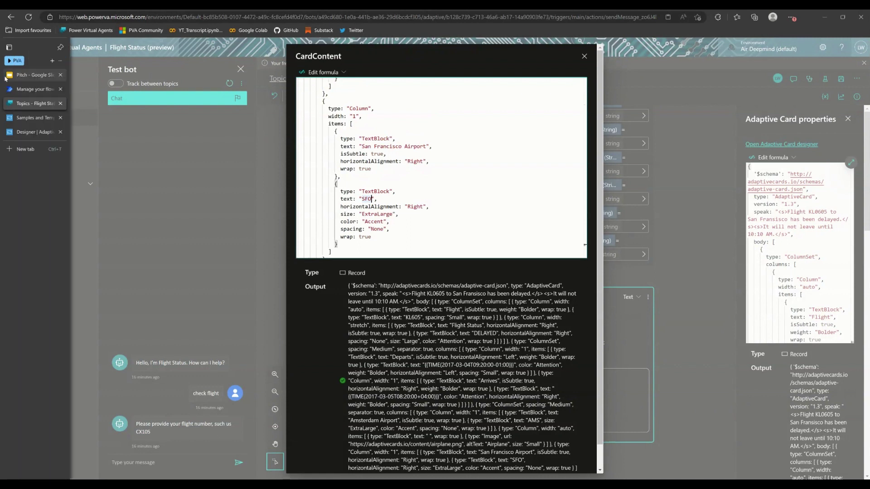
double_click(366, 199)
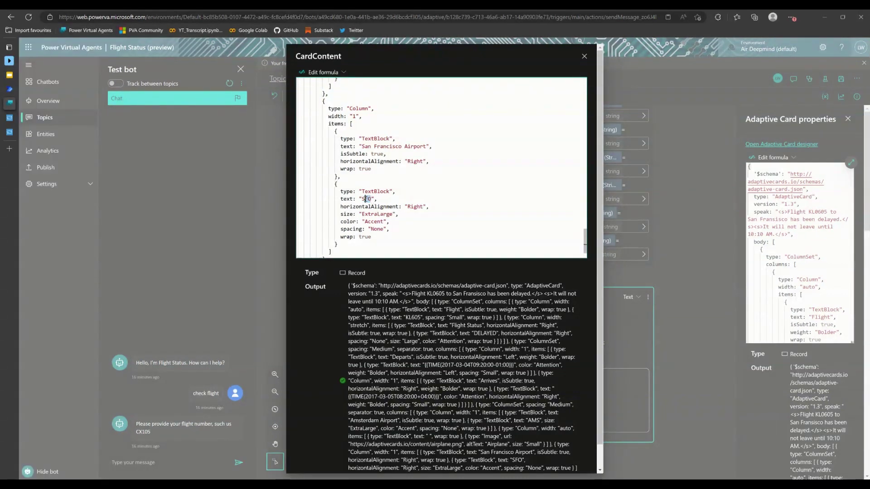
left_click_drag(364, 146, 422, 147)
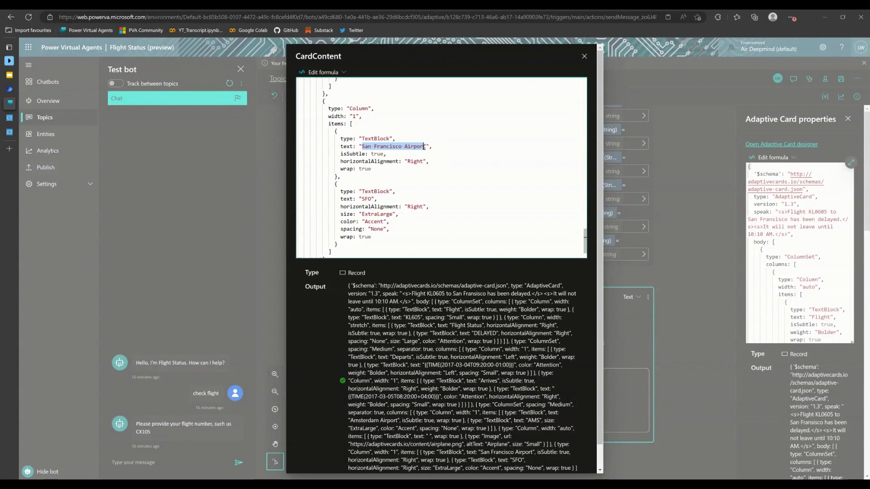
left_click(426, 147)
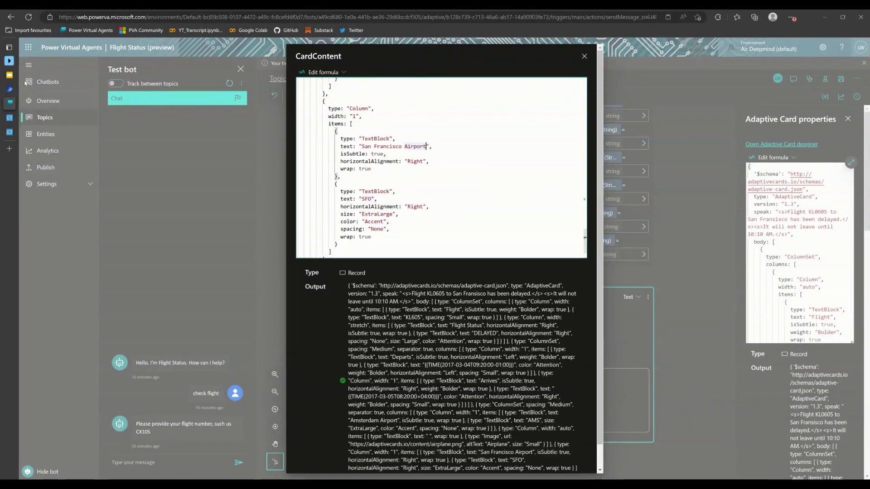
- Switch to the Pitch presentation in Google Slides and review the Adaptive Card slide's line on changing the value to variables
left_click(9, 75)
left_click(70, 406)
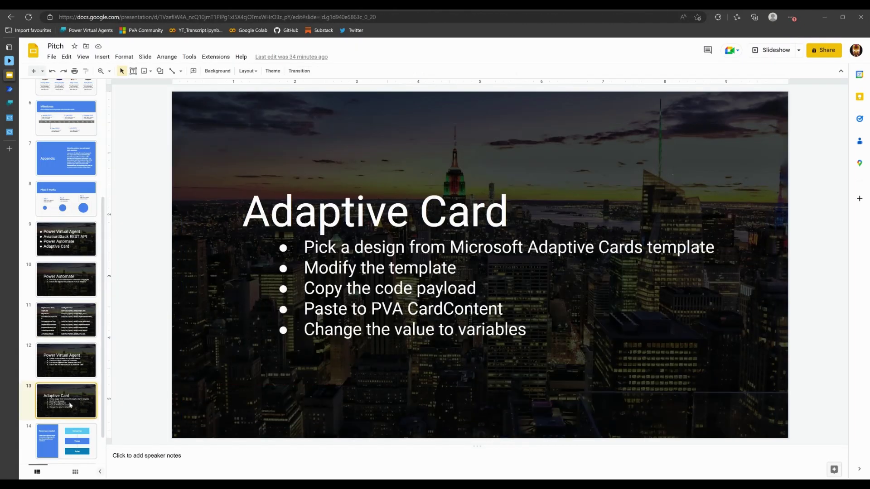
key("Down")
left_click(70, 394)
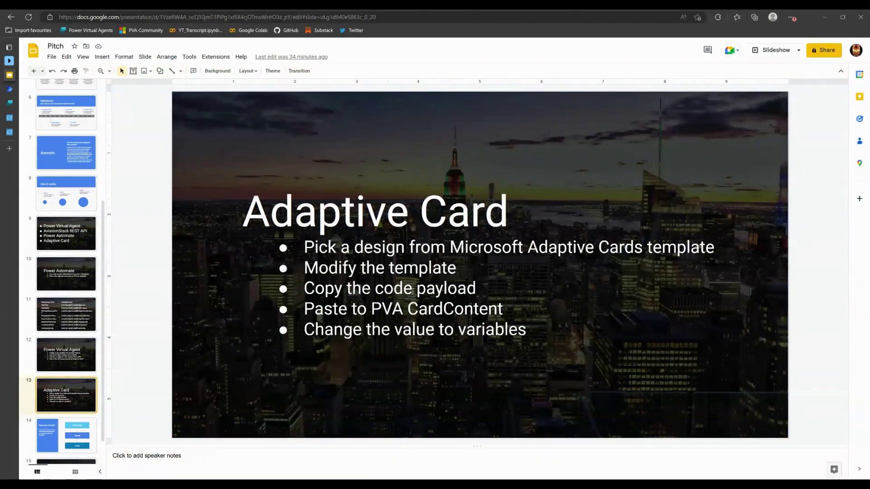
left_click_drag(398, 331, 531, 329)
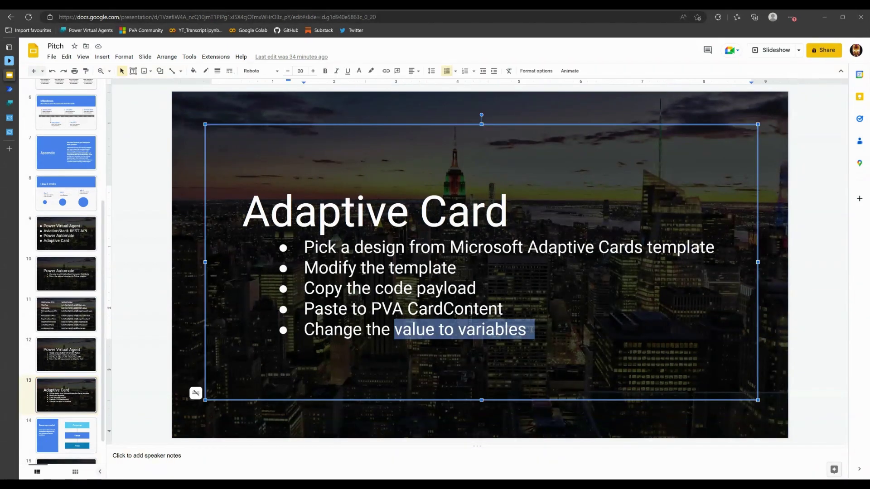
left_click(532, 328)
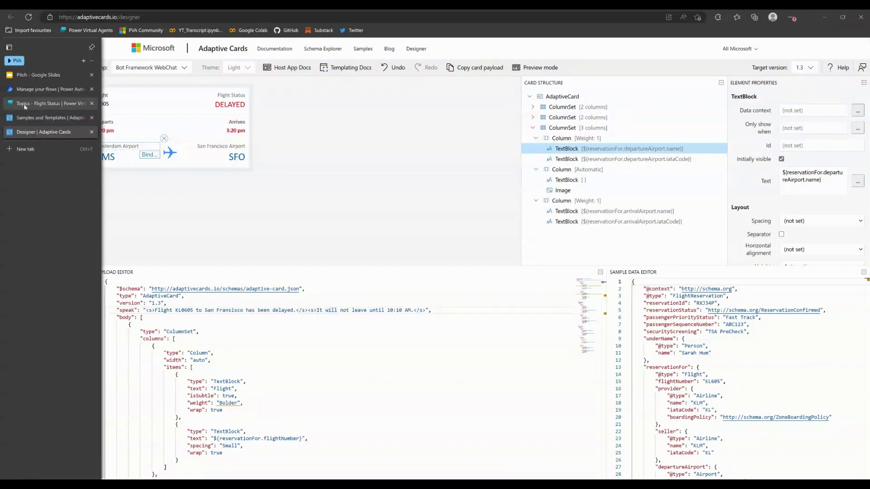
- Switch to Power Virtual Agents and replace the "SFO" text value in the card formula with (Topic.ArrivalAirportCode)
left_click(24, 107)
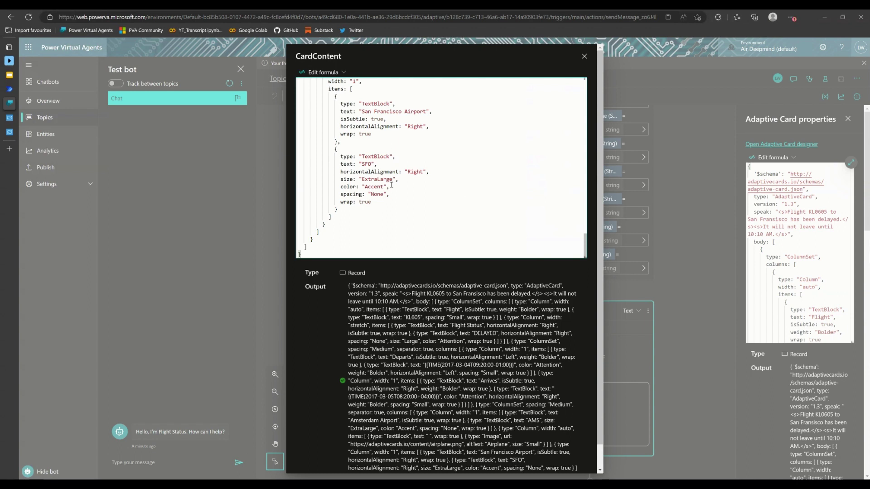
left_click(371, 164)
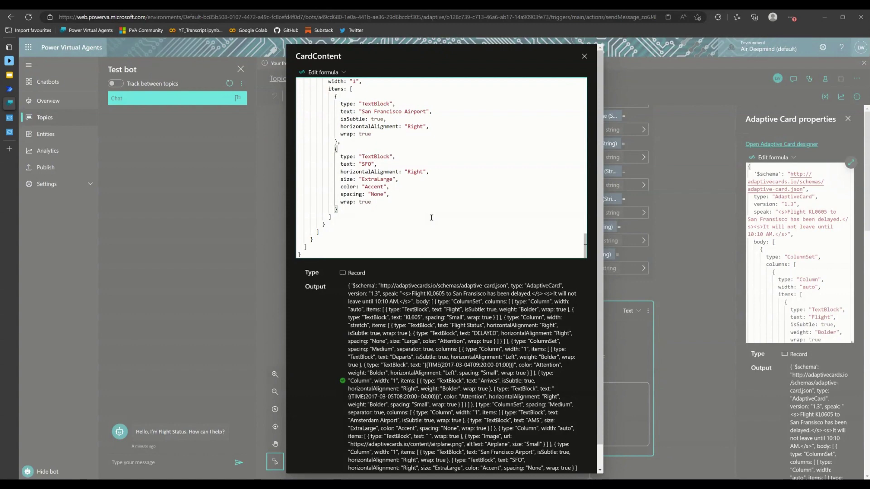
key("BackSpace")
key("BackSpace")
key("BackSpace")
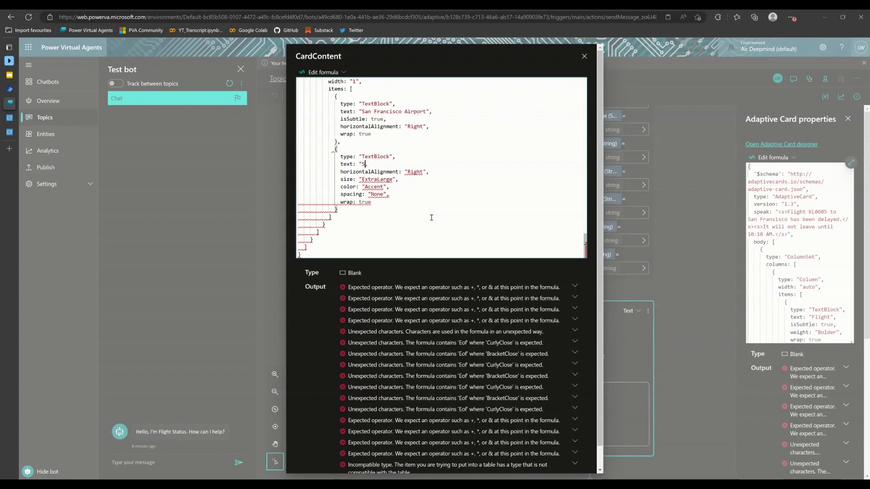
key("BackSpace")
key("BackSpace")
key("BackSpace")
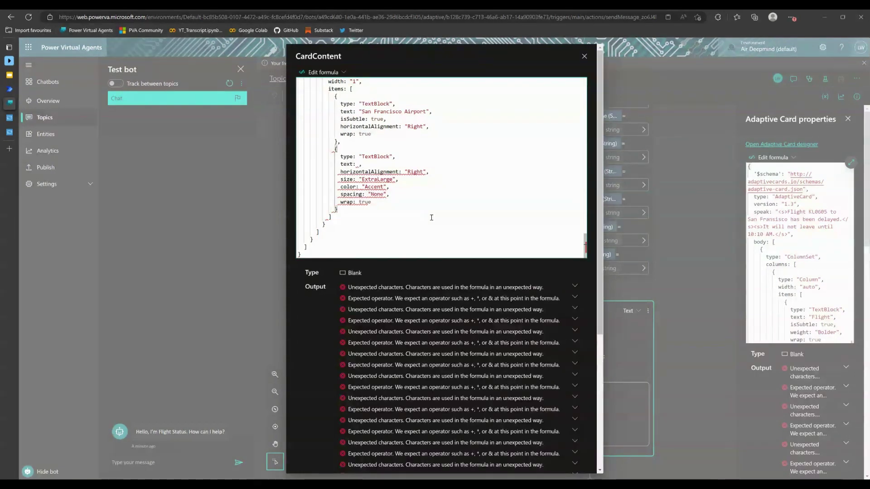
type("Topic")
key("BackSpace")
key("BackSpace")
key("BackSpace")
key("BackSpace")
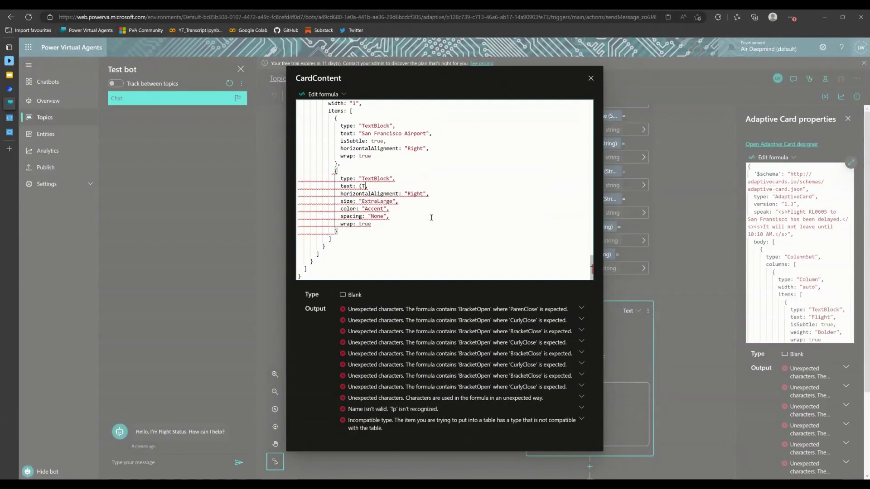
type("opic")
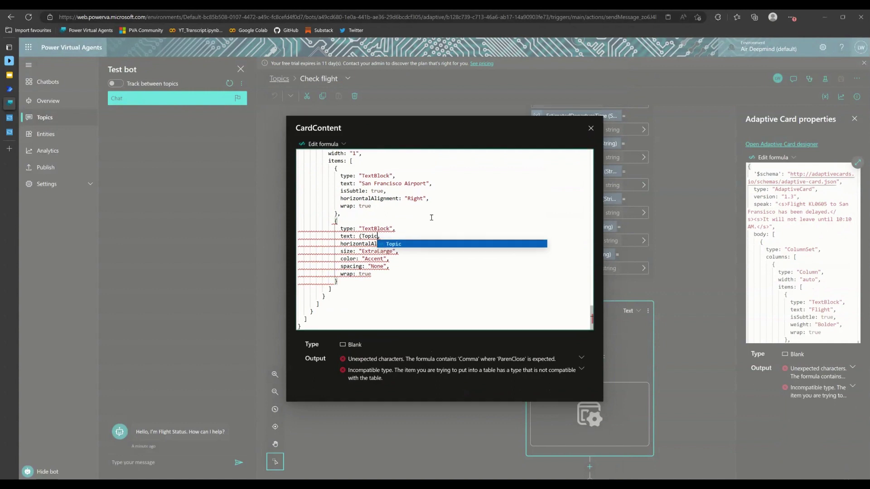
type(".")
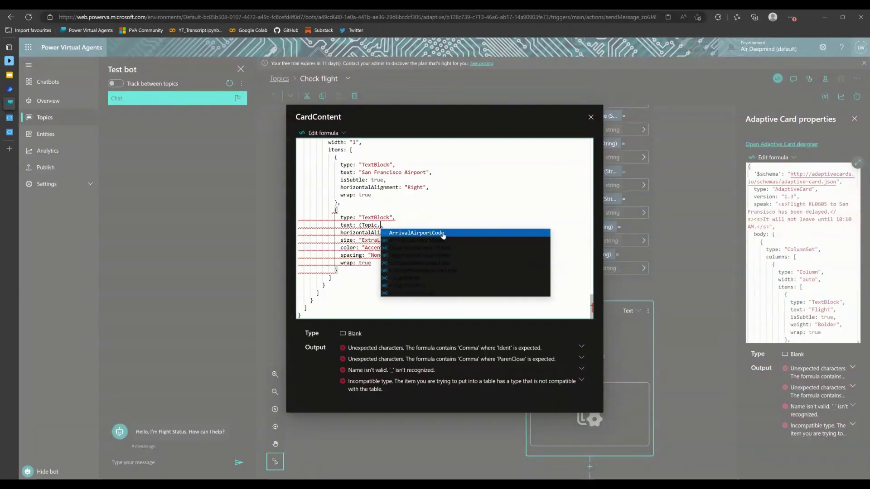
left_click(437, 234)
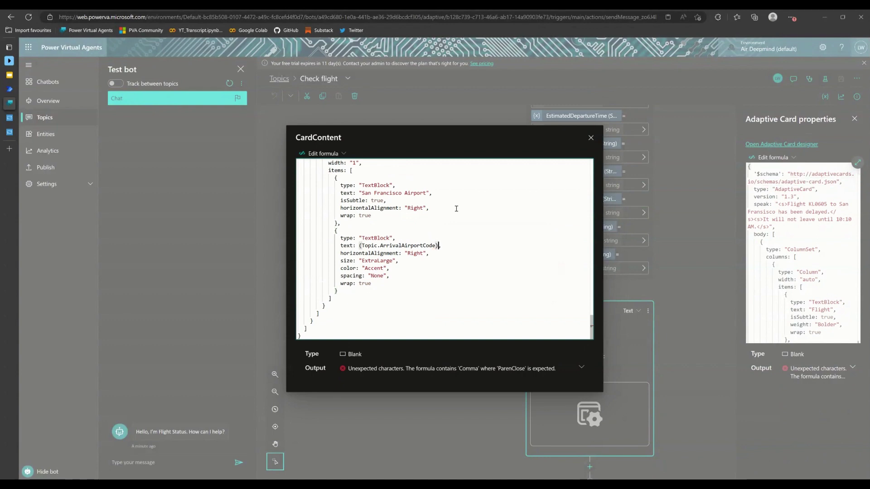
type(")")
- Replace the "San Francisco Airport" text value in the card formula with (Topic.ArrivalAirportName)
scroll(492, 176, "up", 1)
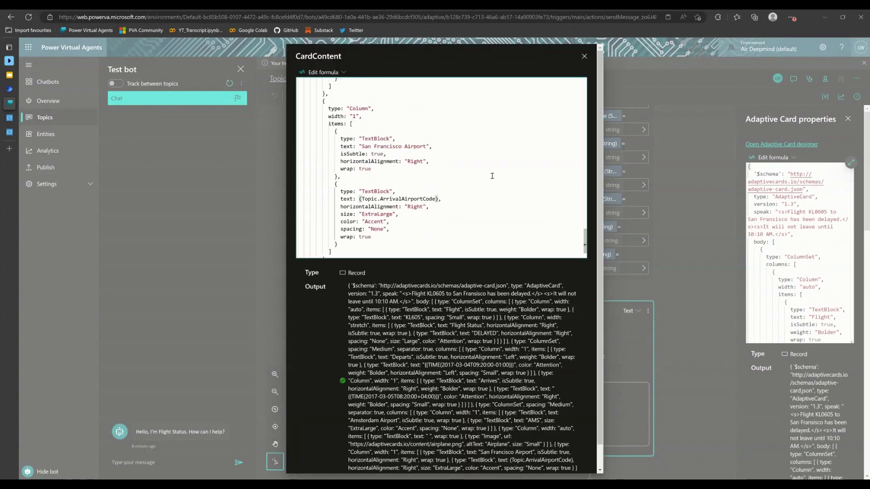
left_click(431, 147)
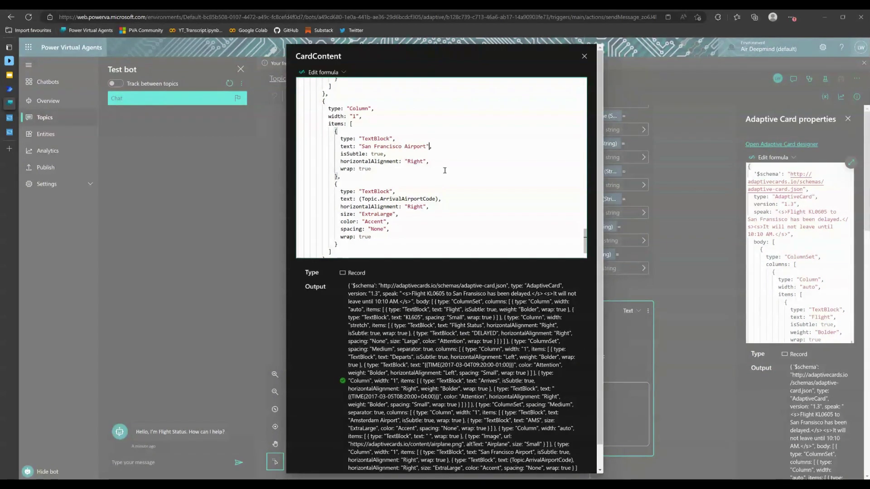
key("BackSpace")
key("BackSpace")
key("BackSpace")
key("BackSpace")
key("BackSpace")
key("BackSpace")
key("BackSpace")
key("BackSpace")
key("BackSpace")
key("BackSpace")
key("BackSpace")
key("BackSpace")
key("BackSpace")
key("BackSpace")
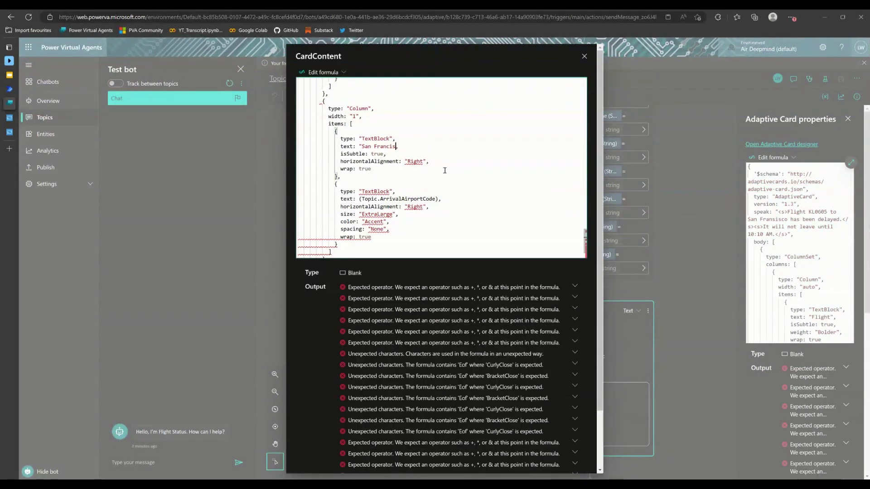
key("BackSpace")
key("BackSpace")
key("BackSpace")
key("BackSpace")
key("BackSpace")
key("BackSpace")
key("BackSpace")
type("(")
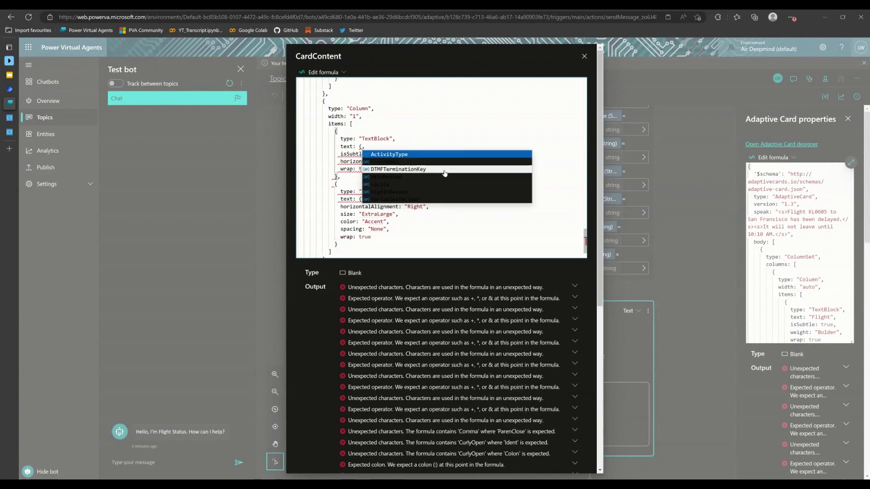
type("Topic")
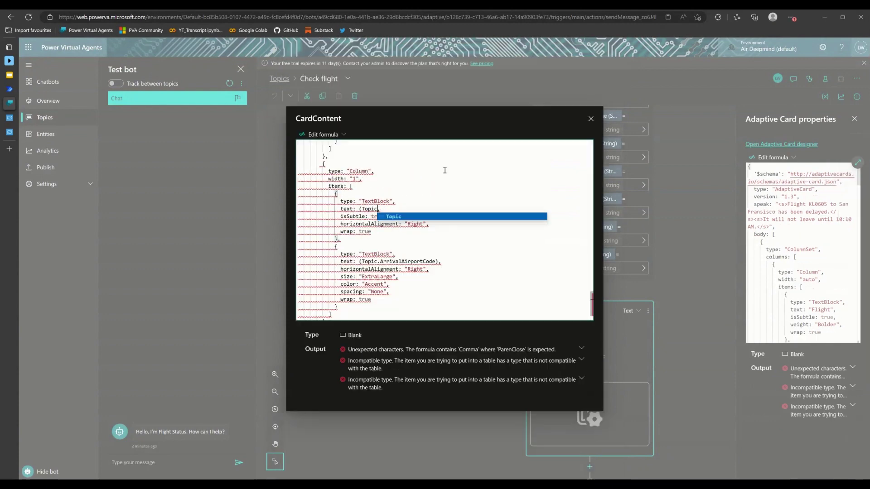
type(".")
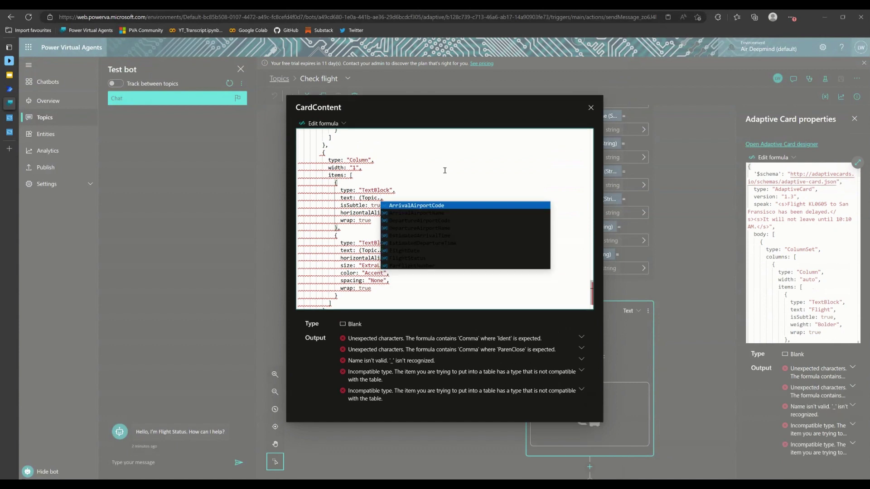
type("a")
key("Down")
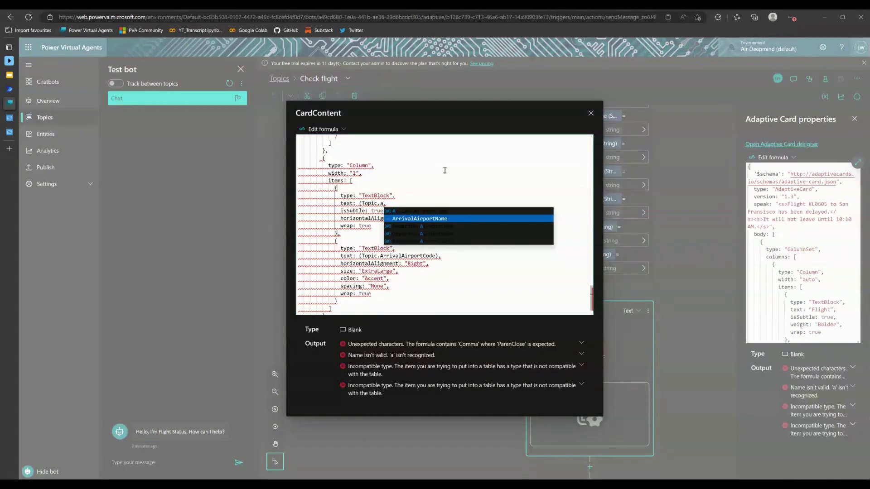
key("Down")
key("Down")
key("Up")
key("Up")
key("Tab")
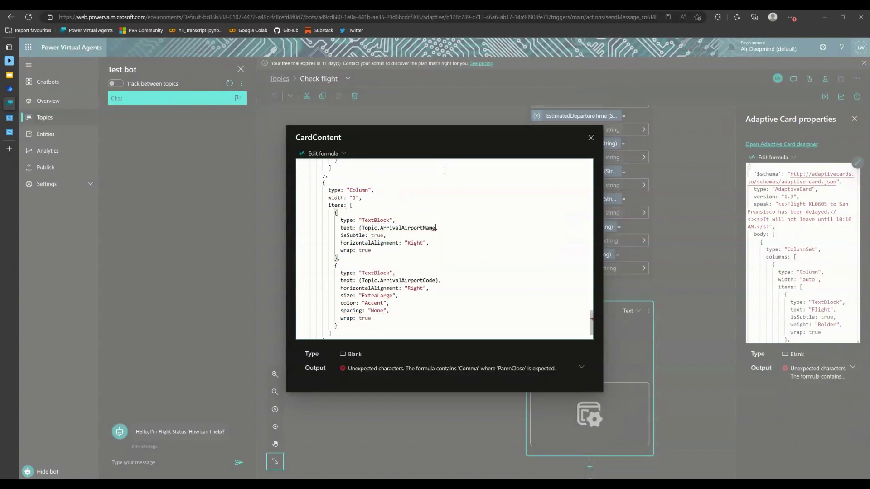
type(")")
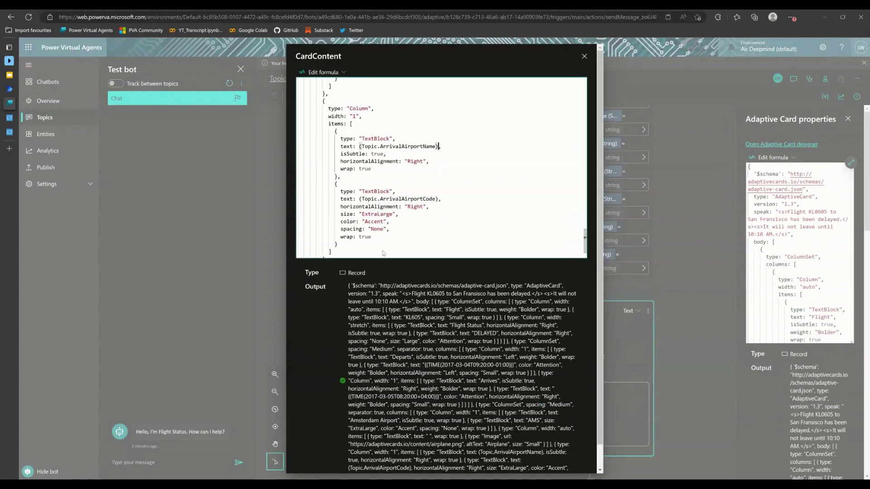
- Replace the "AMS" text value in the card formula with (Topic.DepartureAirportCode)
scroll(503, 155, "up", 2)
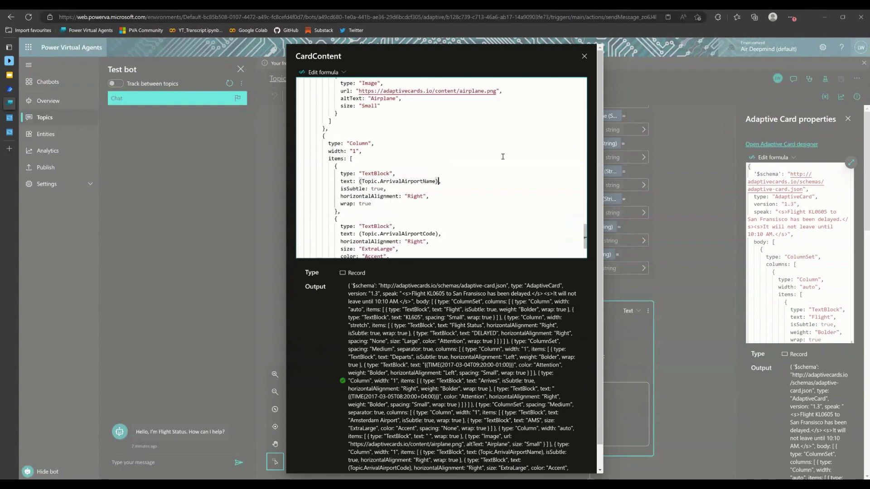
scroll(504, 157, "up", 4)
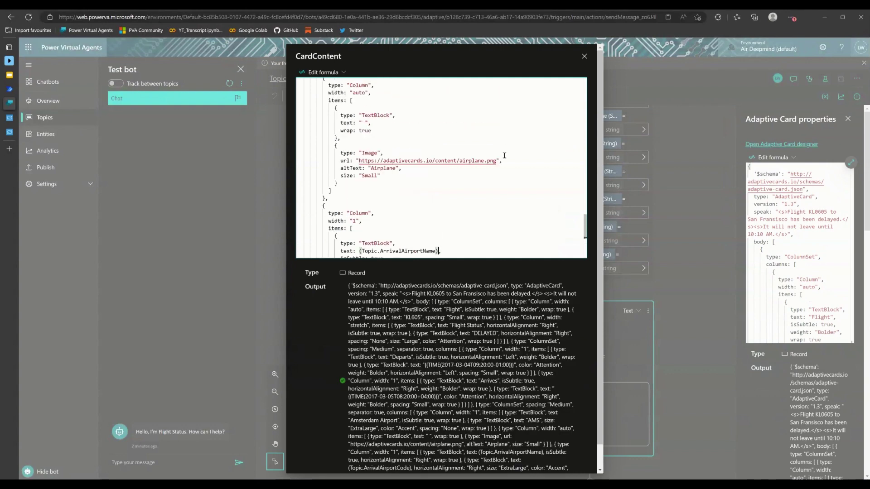
scroll(505, 155, "up", 2)
scroll(508, 155, "up", 6)
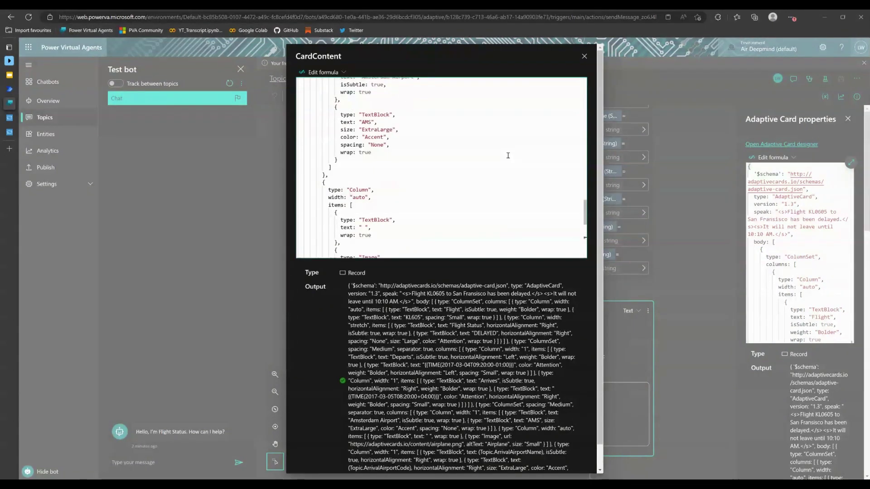
scroll(508, 155, "up", 2)
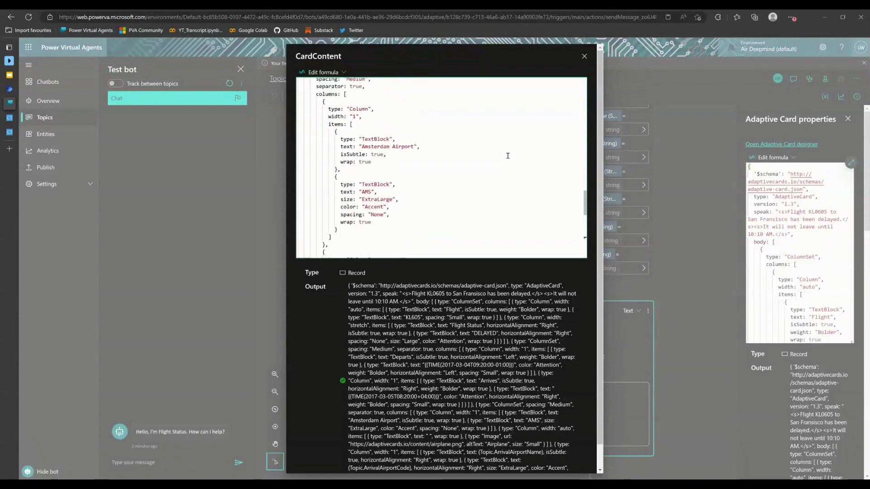
left_click(374, 193)
key("BackSpace")
key("BackSpace")
key("BackSpace")
key("BackSpace")
key("BackSpace")
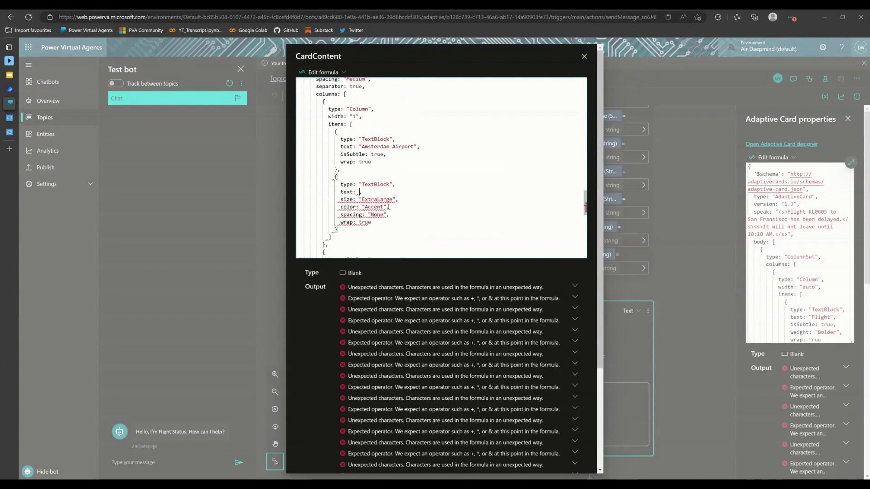
type("(Topic.")
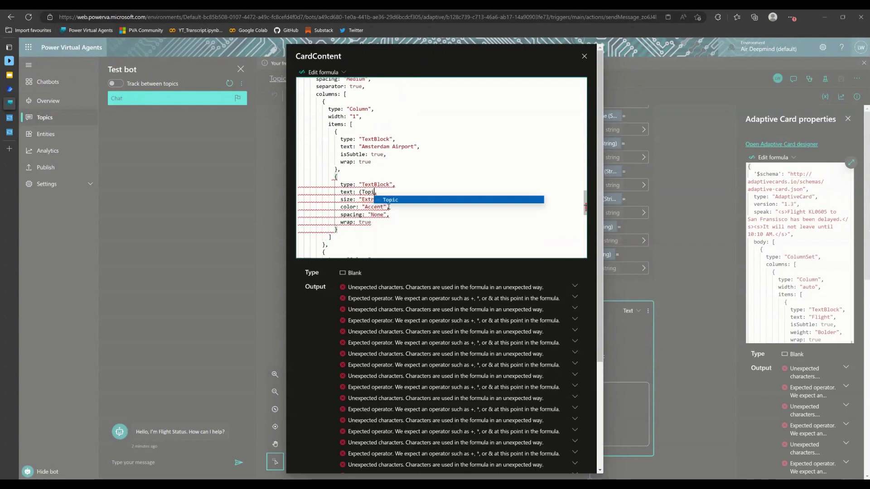
type("de")
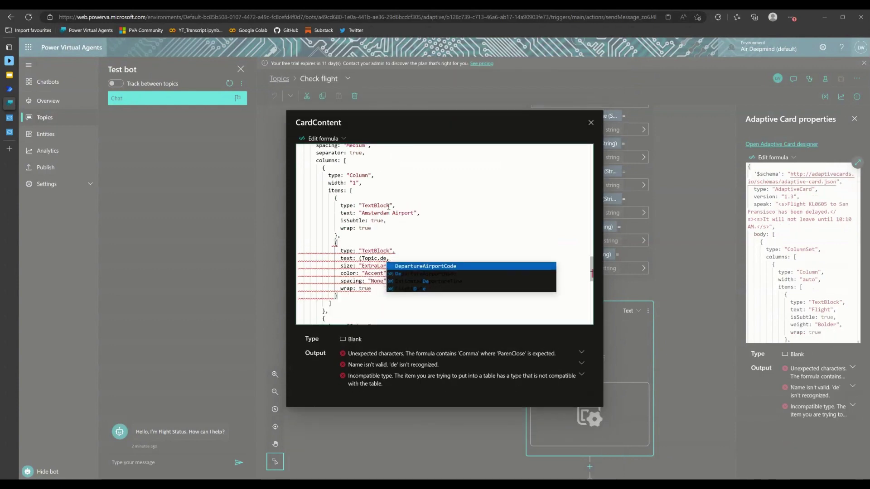
key("Tab")
type(")")
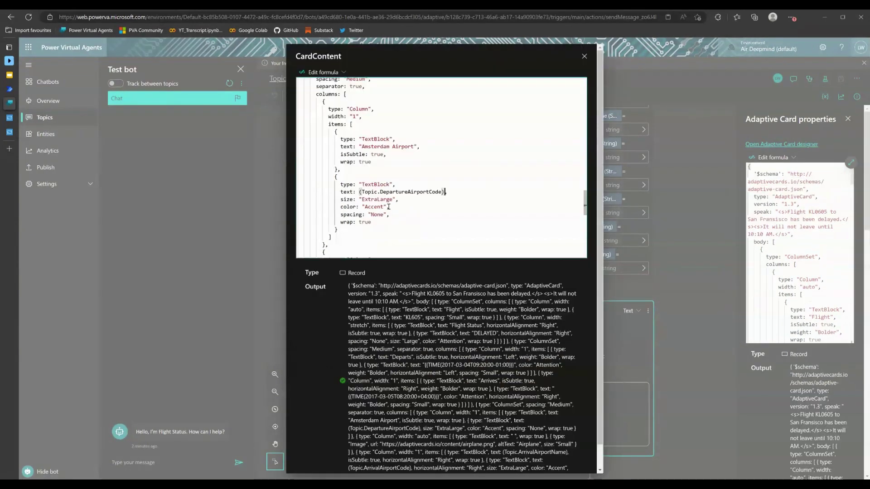
- Replace the "Amsterdam Airport" text value in the card formula with (Topic.DepartureAirportName)
left_click(416, 146)
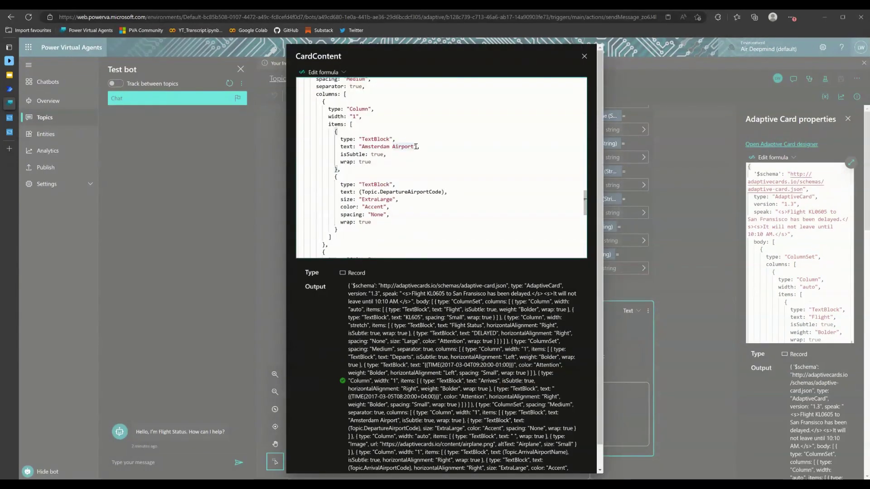
left_click(417, 147)
key("BackSpace")
key("BackSpace")
key("BackSpace")
key("BackSpace")
key("BackSpace")
key("BackSpace")
key("BackSpace")
key("BackSpace")
key("BackSpace")
key("BackSpace")
key("BackSpace")
key("BackSpace")
key("BackSpace")
key("BackSpace")
key("BackSpace")
key("BackSpace")
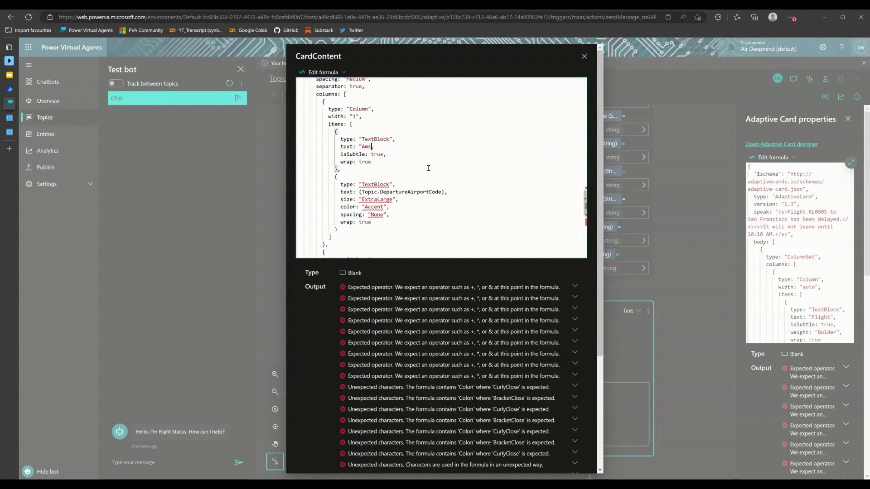
key("BackSpace")
key("BackSpace")
key("BackSpace")
key("BackSpace")
type("(")
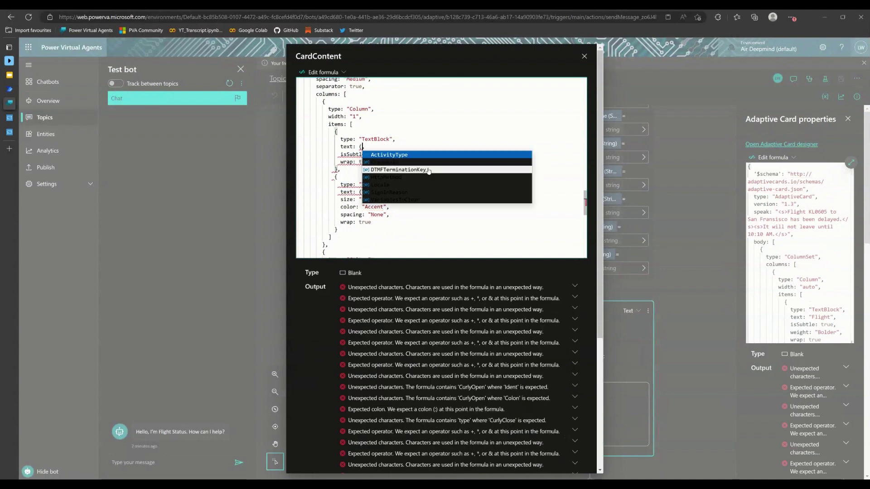
type("Topic,")
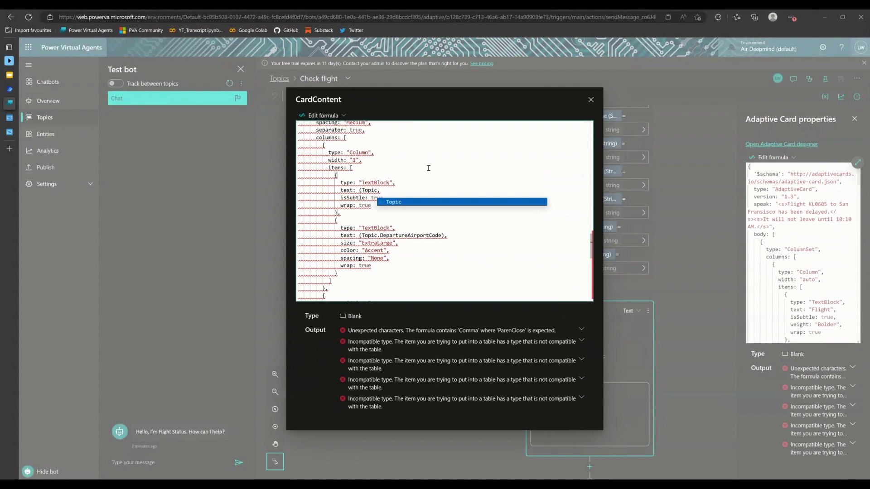
type(".")
key("Down")
key("Down")
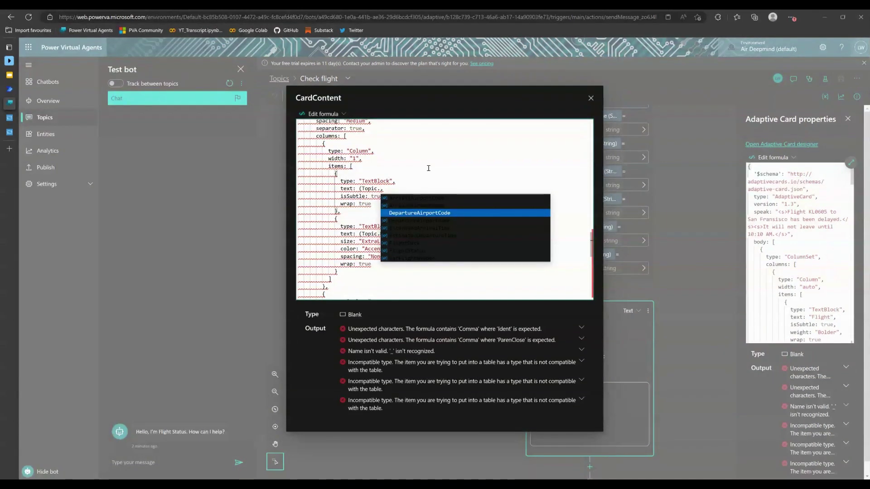
type("De")
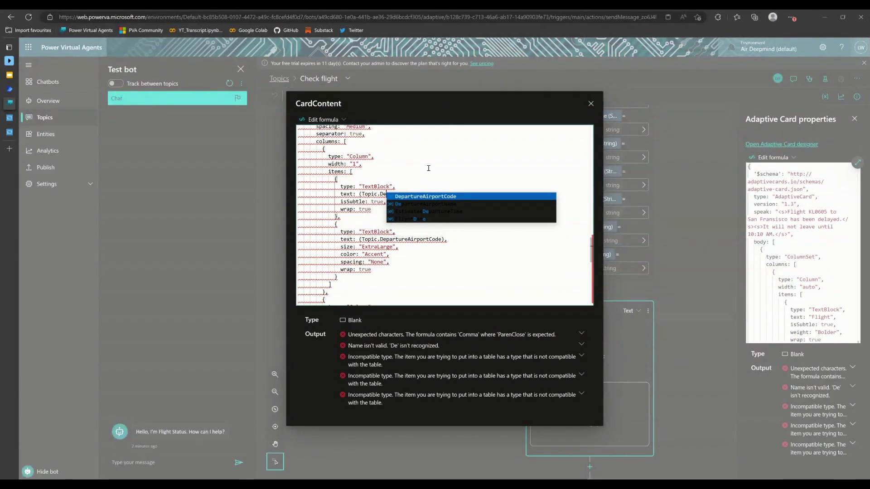
key("Down")
key("Tab")
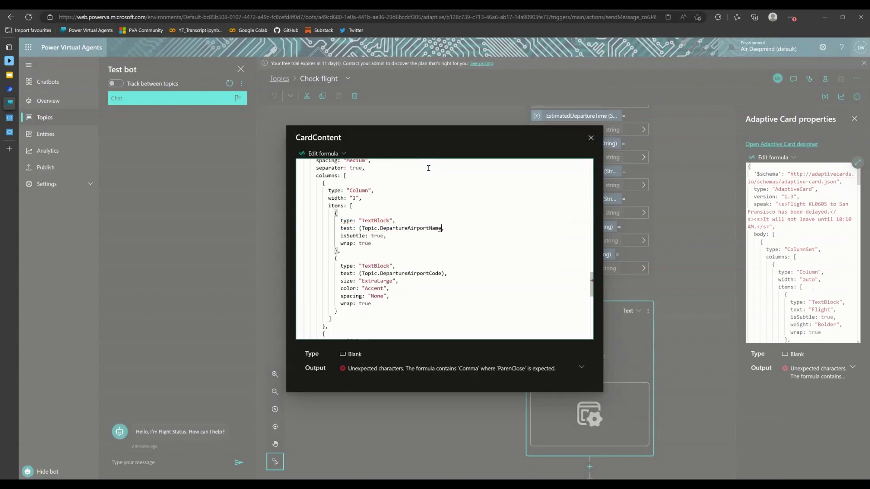
type(")")
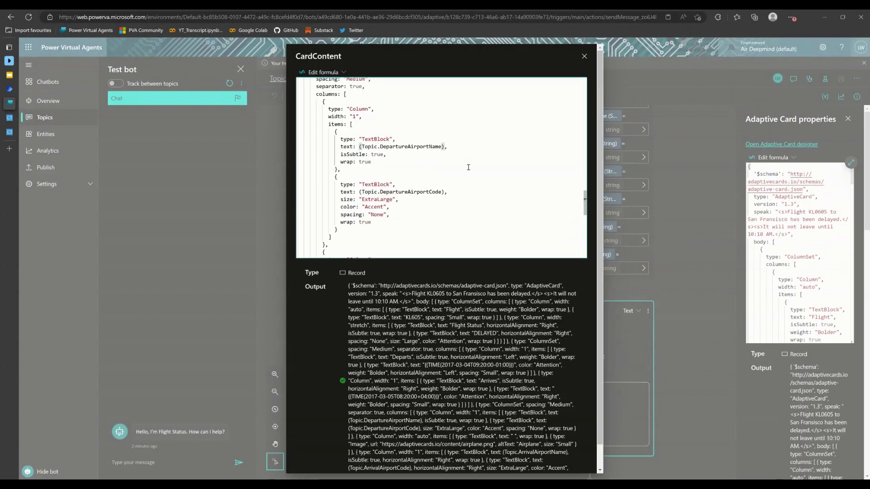
- Replace the "DELAYED" text value below "Flight Status" in the card formula with (Topic.FlightStatus)
scroll(499, 173, "up", 10)
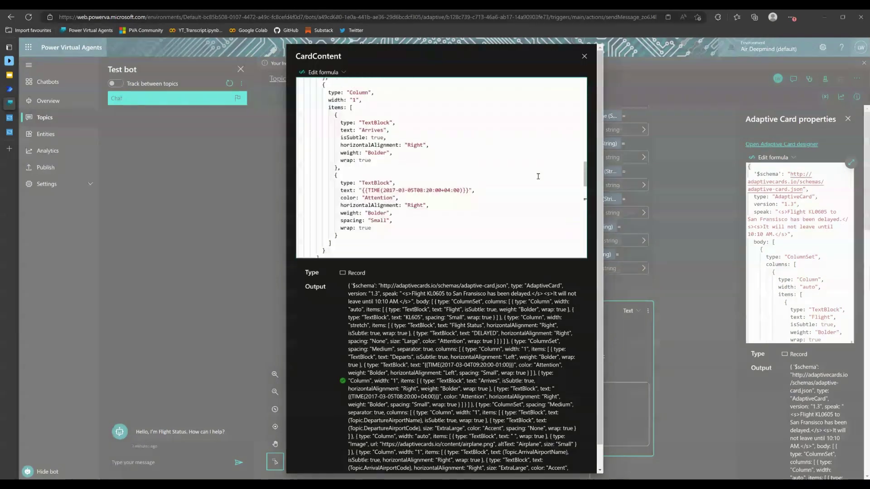
left_click(395, 175)
key("BackSpace")
key("BackSpace")
key("BackSpace")
key("BackSpace")
key("BackSpace")
key("BackSpace")
key("BackSpace")
key("BackSpace")
key("BackSpace")
key("BackSpace")
type("(Topic.F")
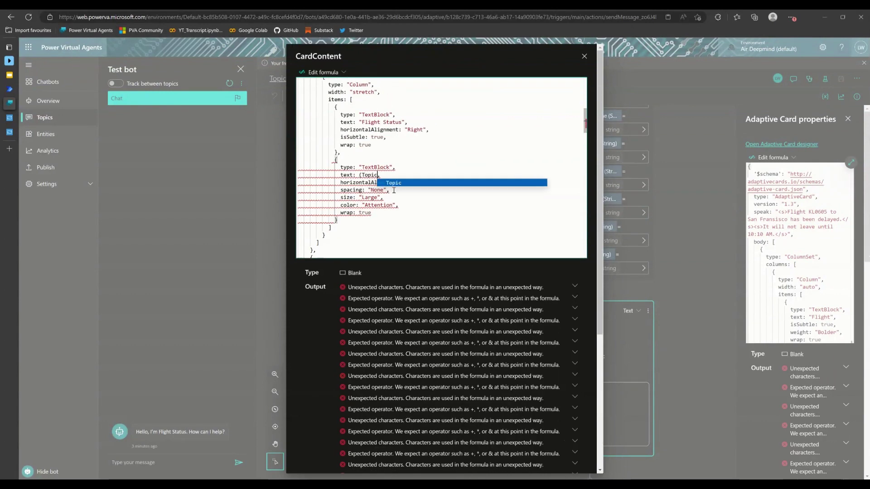
key("Tab")
type(")")
- Replace the "KL605" flight number text value in the card formula with (Topic.VarFlightNumber)
scroll(468, 169, "up", 3)
scroll(469, 169, "up", 3)
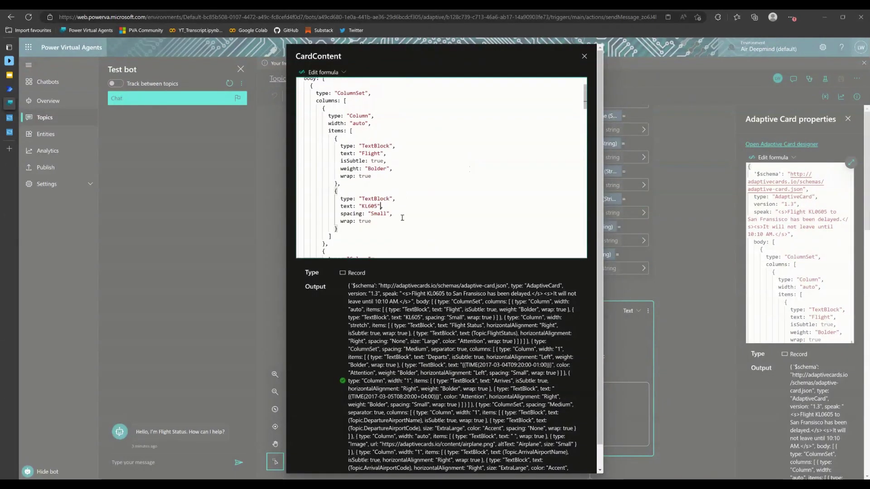
left_click_drag(359, 206, 381, 206)
type("(Topic.flight")
key("Down")
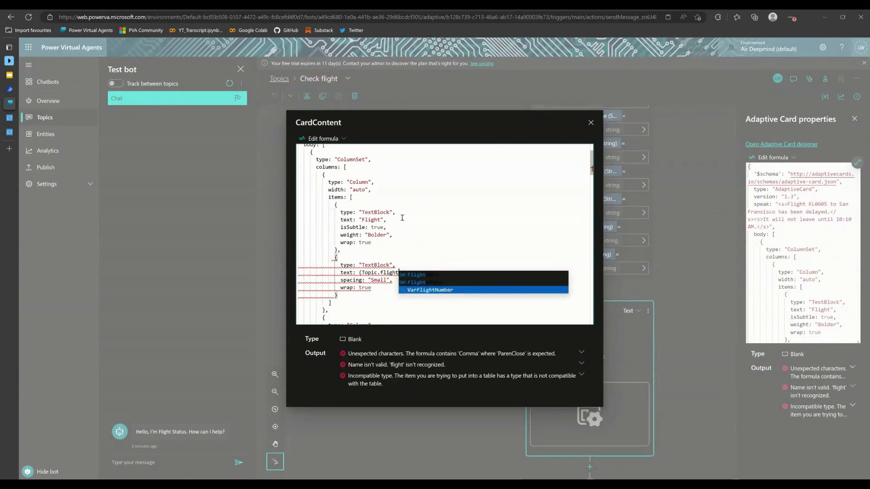
key("Tab")
type(")")
- Replace the hardcoded time text value in the card formula's "Departs" column with the estimated departure time topic variable in parentheses
scroll(460, 182, "down", 10)
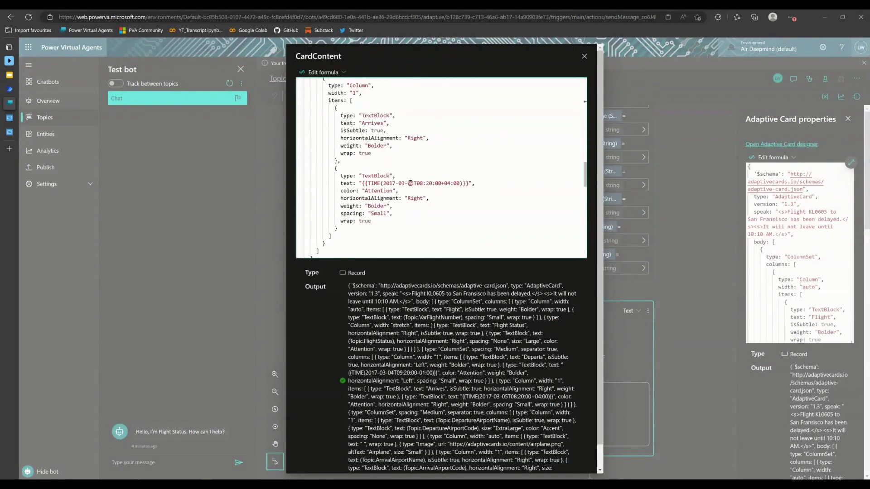
left_click_drag(584, 168, 585, 146)
left_click(482, 184)
key("BackSpace")
key("BackSpace")
key("BackSpace")
key("BackSpace")
key("BackSpace")
key("BackSpace")
key("BackSpace")
key("BackSpace")
key("BackSpace")
key("BackSpace")
key("BackSpace")
key("BackSpace")
key("BackSpace")
key("BackSpace")
key("BackSpace")
key("BackSpace")
key("BackSpace")
key("BackSpace")
key("BackSpace")
key("BackSpace")
key("BackSpace")
key("BackSpace")
key("BackSpace")
key("BackSpace")
key("BackSpace")
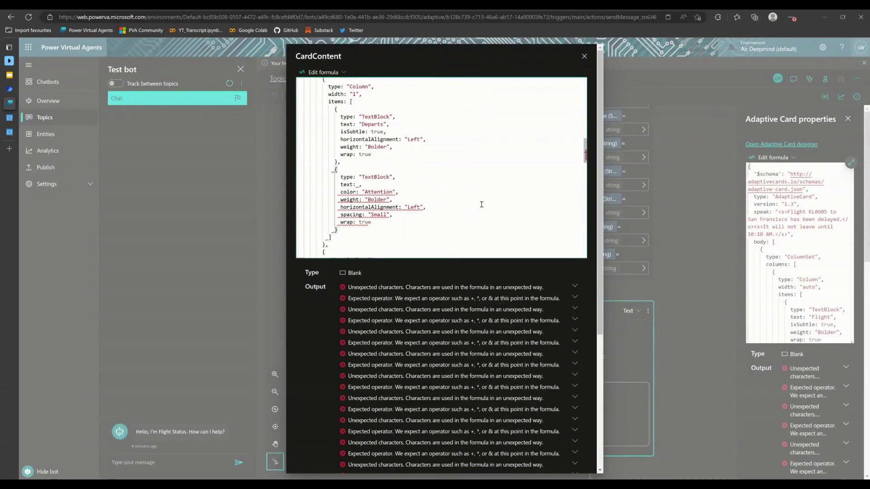
type("(Topic.Est")
key("Tab")
type(")")
- Replace the hardcoded time in the card formula's "Arrives" column with the estimated arrival time topic variable, and save the Check flight topic
scroll(512, 191, "down", 3)
key("BackSpace")
key("Delete")
type("(Topic.Est")
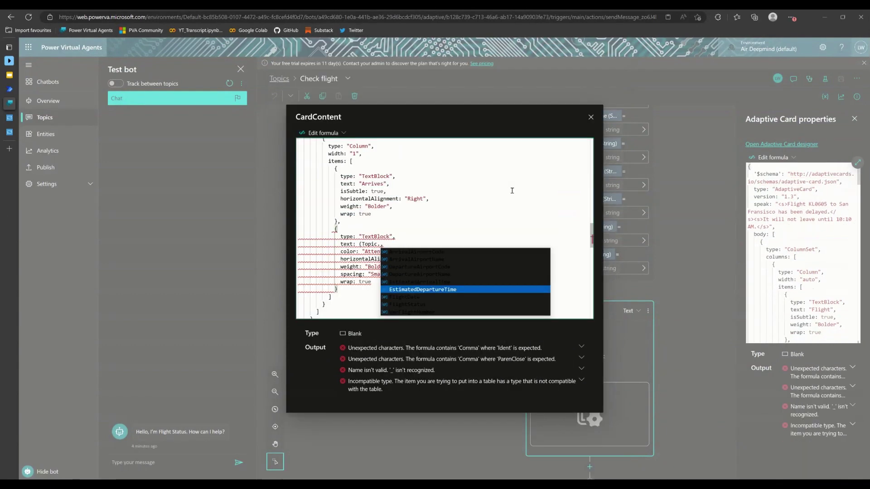
key("Tab")
type(")")
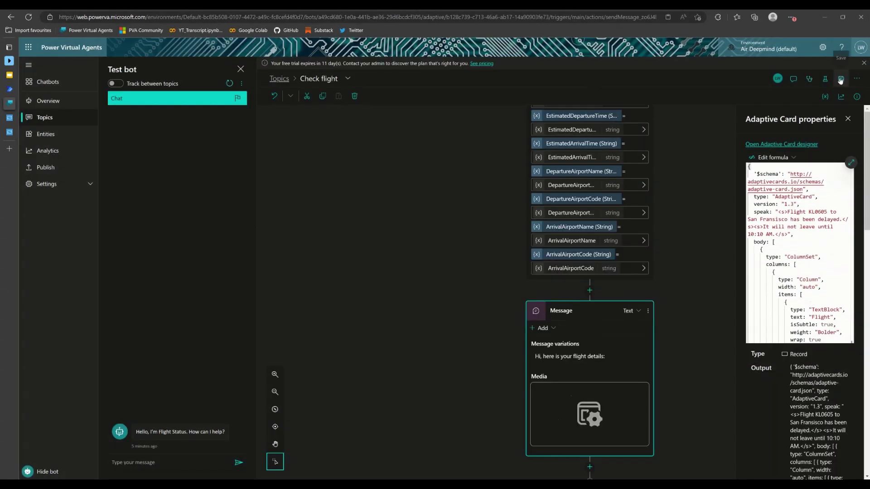
left_click(842, 79)
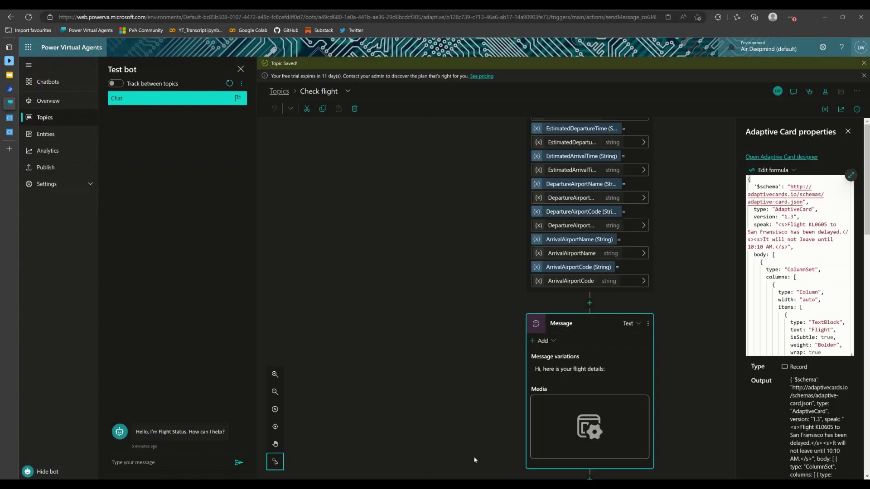
mouse_move(9, 103)
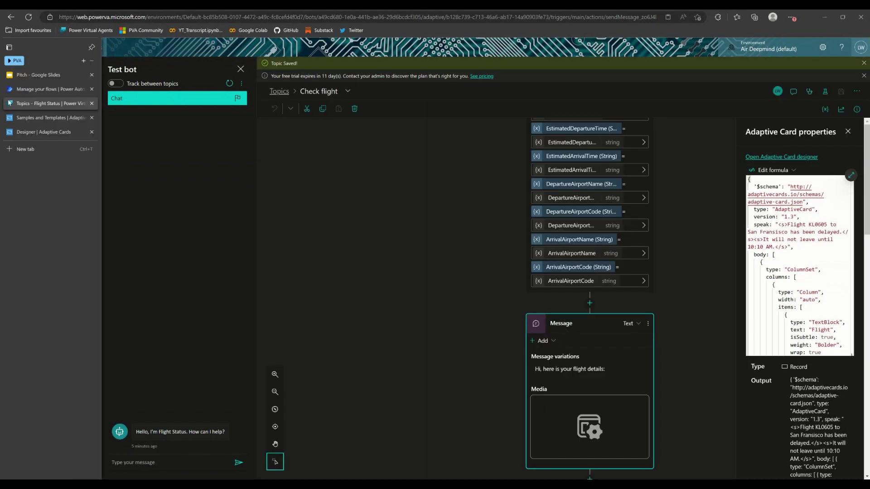
left_click(29, 78)
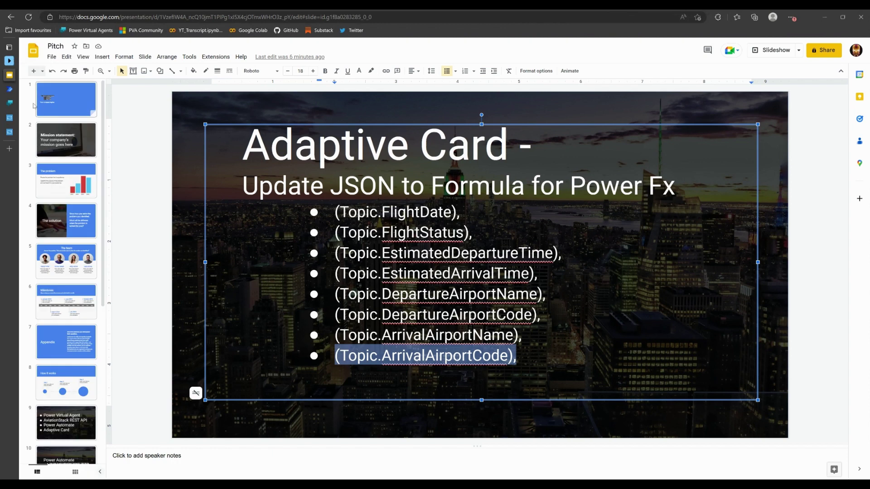
mouse_move(4, 91)
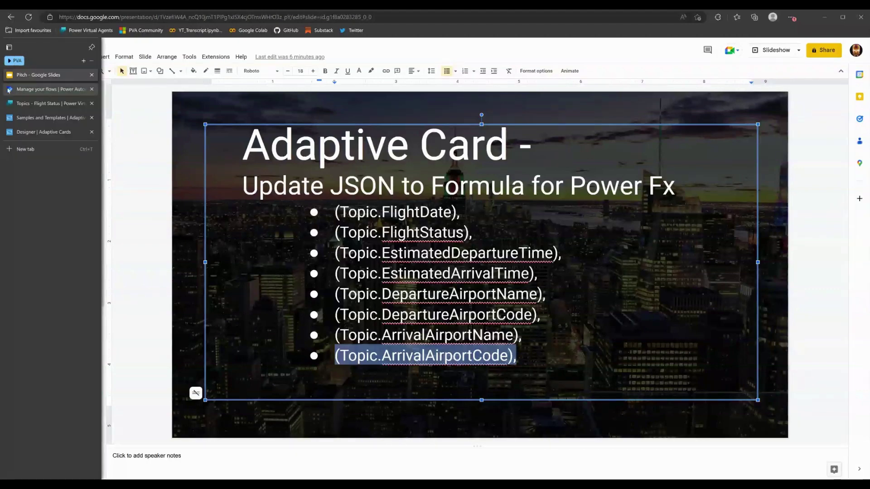
left_click(28, 104)
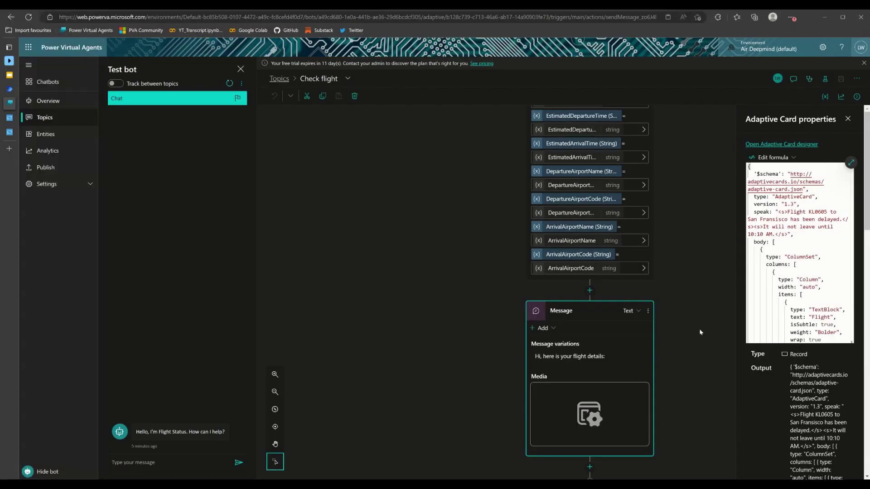
- Restart the test bot conversation, send "Check flights", and answer the flight number question with CX105
scroll(713, 290, "down", 1)
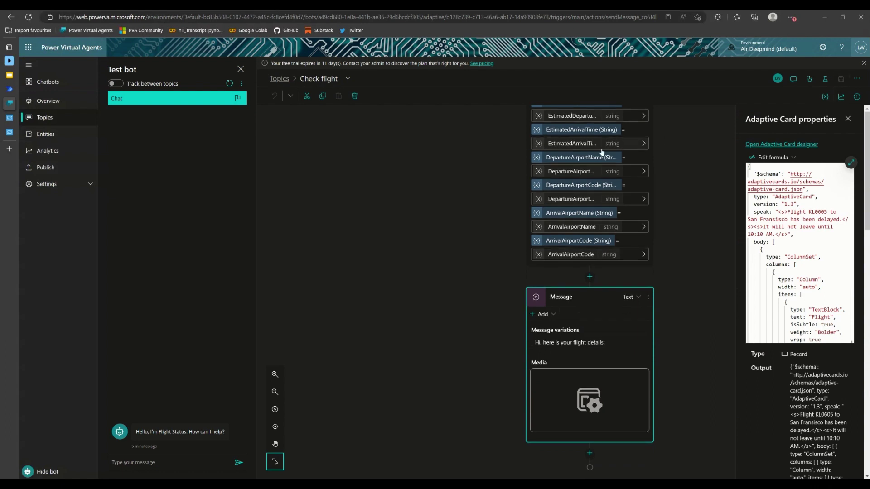
left_click(229, 85)
left_click(189, 462)
type("Chec")
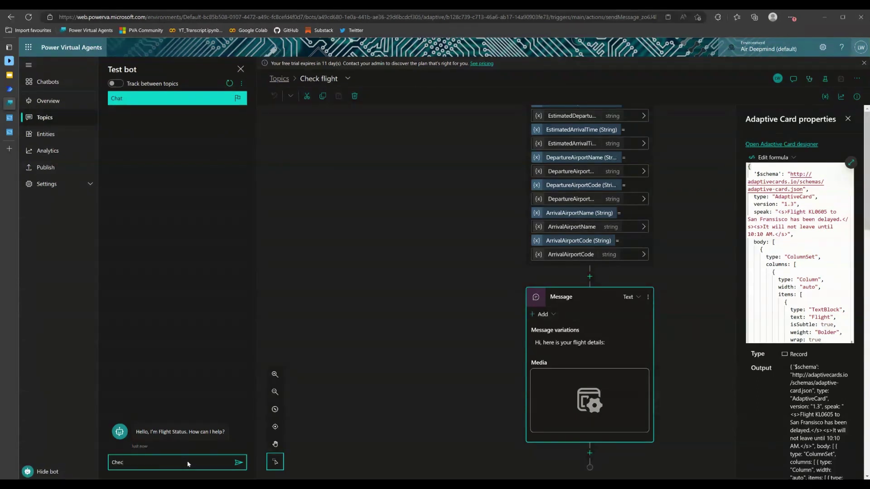
type("k flight status")
key("Return")
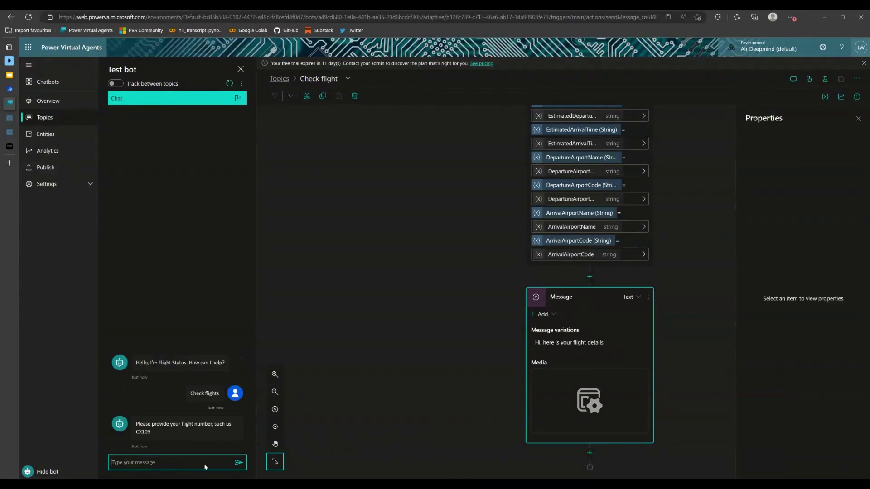
type("CX105")
key("Return")
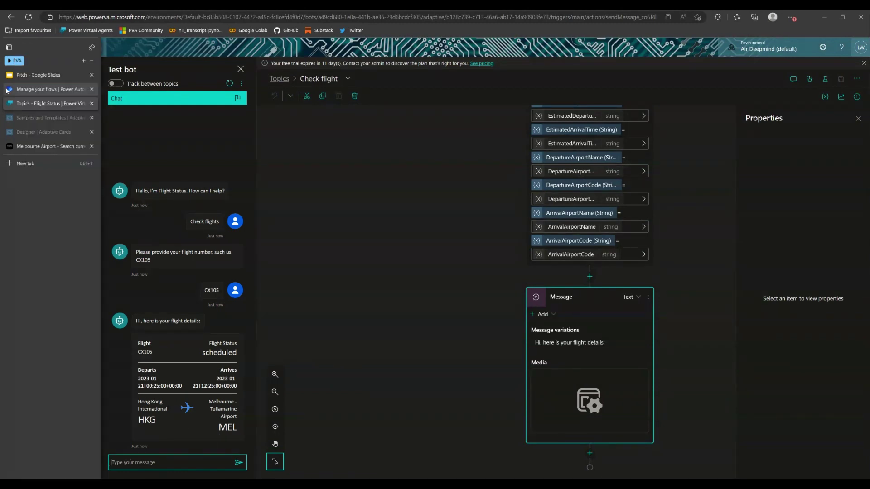
- Switch to Power Automate, open the latest run of the Test Flight flow, and examine the raw outputs of the Get flights action
left_click(36, 89)
left_click(571, 265)
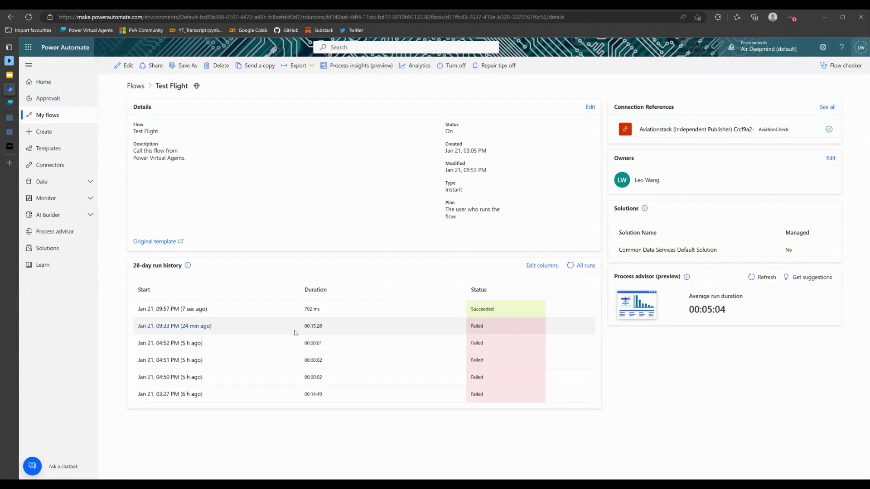
left_click(190, 309)
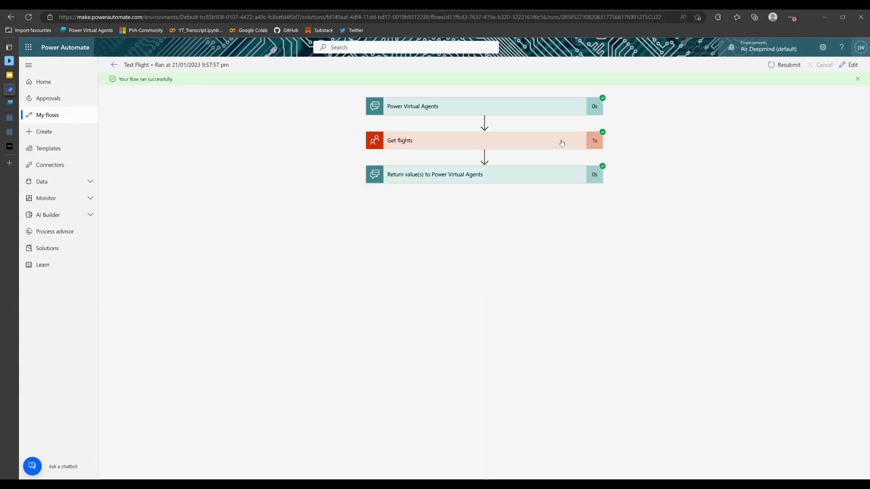
left_click(503, 145)
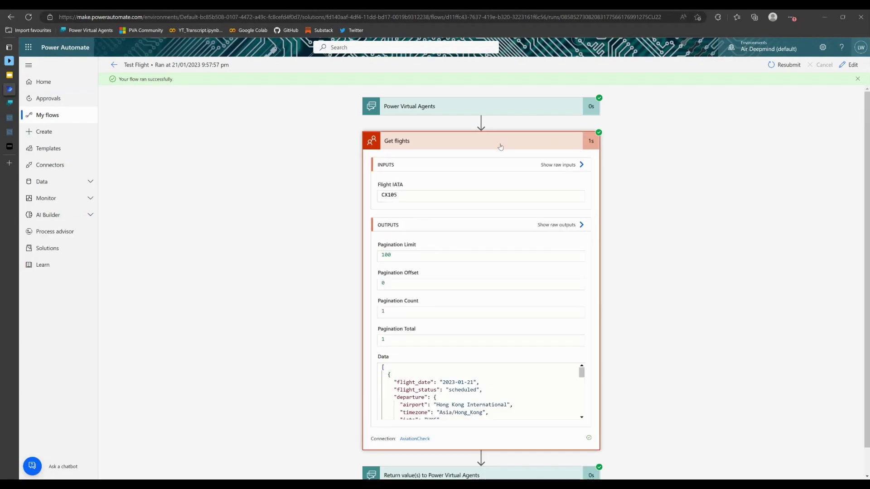
left_click(546, 225)
scroll(733, 265, "down", 2)
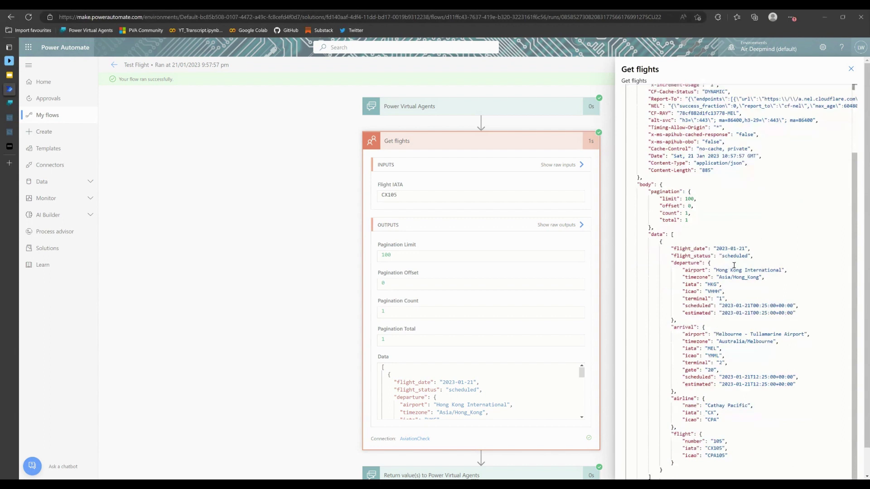
left_click_drag(673, 247, 781, 453)
left_click(781, 453)
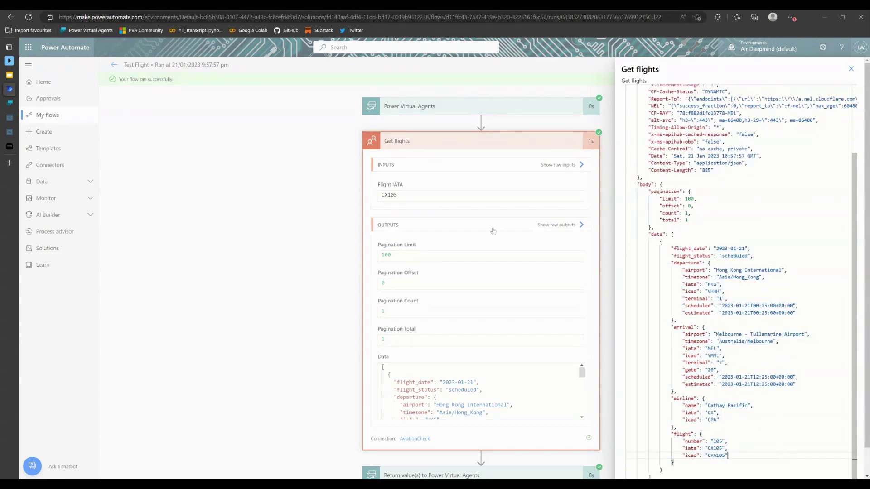
left_click(483, 141)
left_click(483, 141)
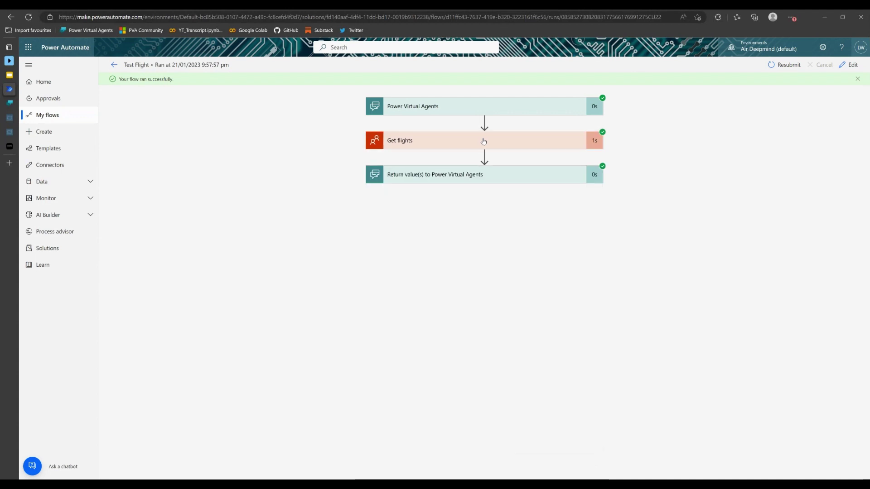
- Examine the inputs and raw outputs of the run's Return value(s) to Power Virtual Agents action, including the schema properties
left_click(486, 177)
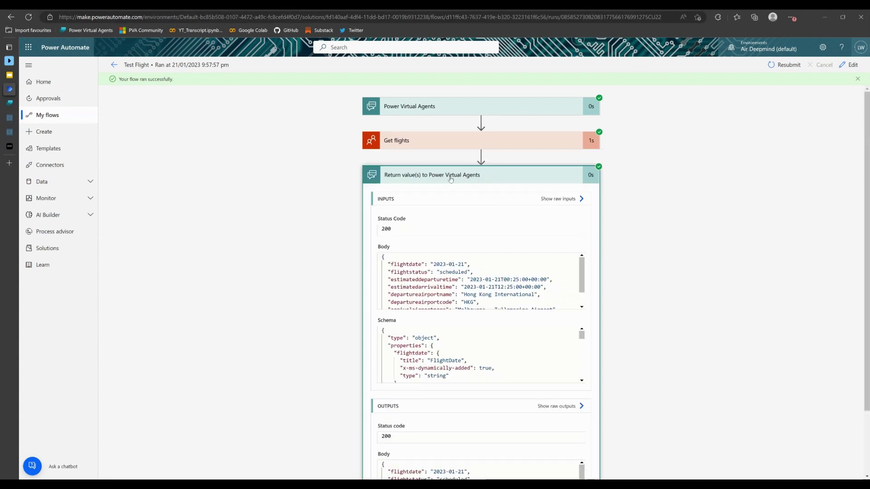
scroll(585, 274, "down", 2)
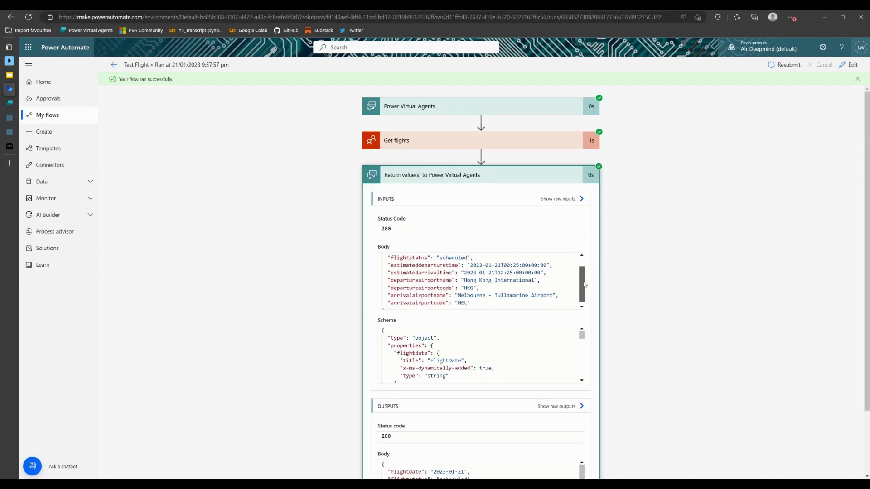
scroll(581, 353, "down", 5)
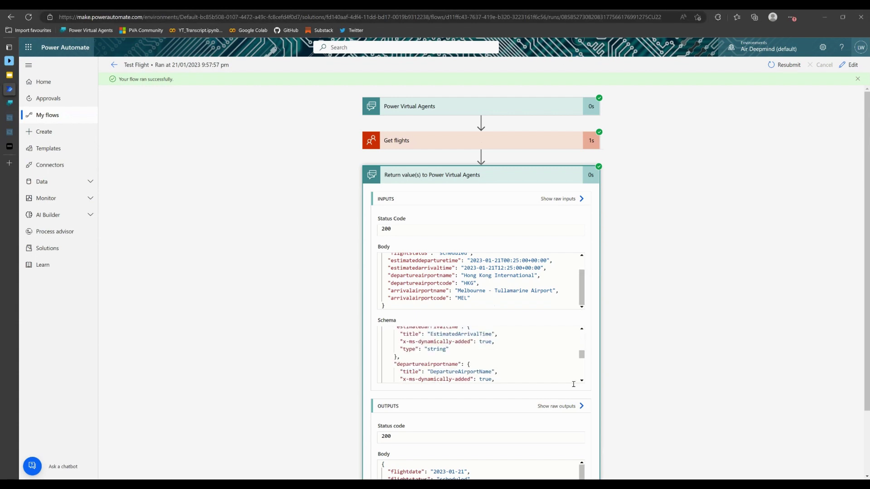
left_click(562, 407)
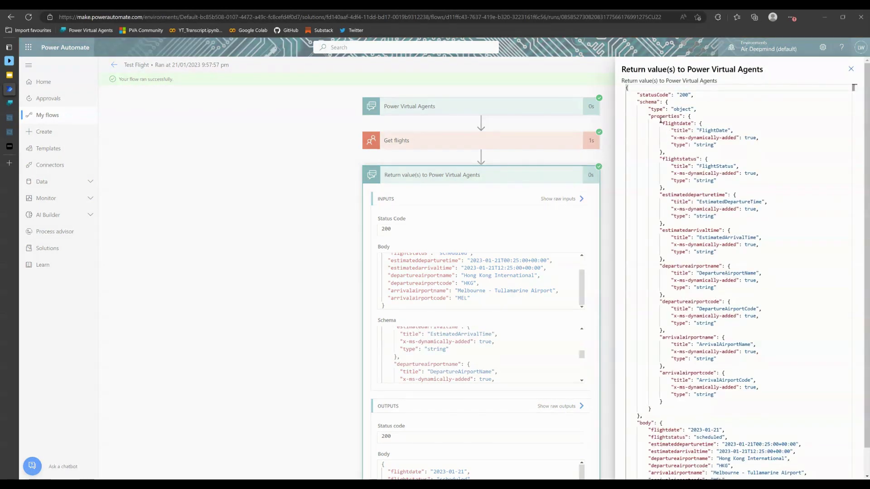
left_click_drag(661, 117, 761, 404)
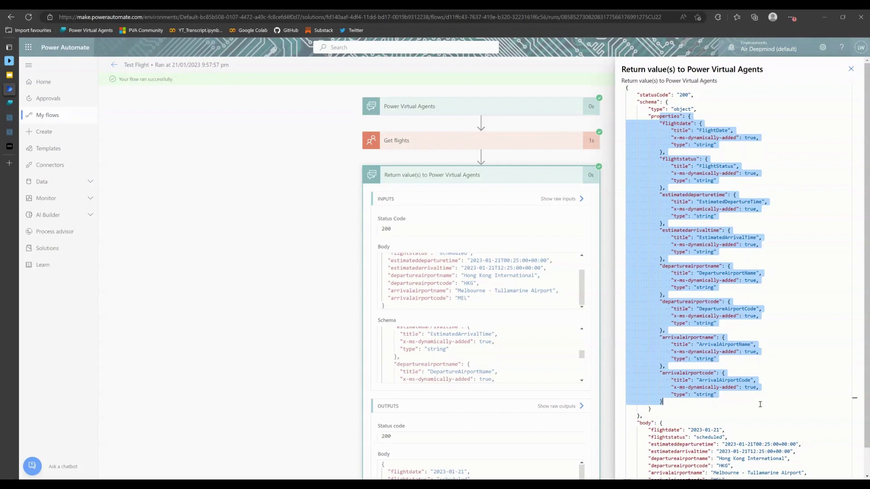
- Switch back to Power Virtual Agents and examine the flight times and airport details on the adaptive card in the test chat
left_click(14, 104)
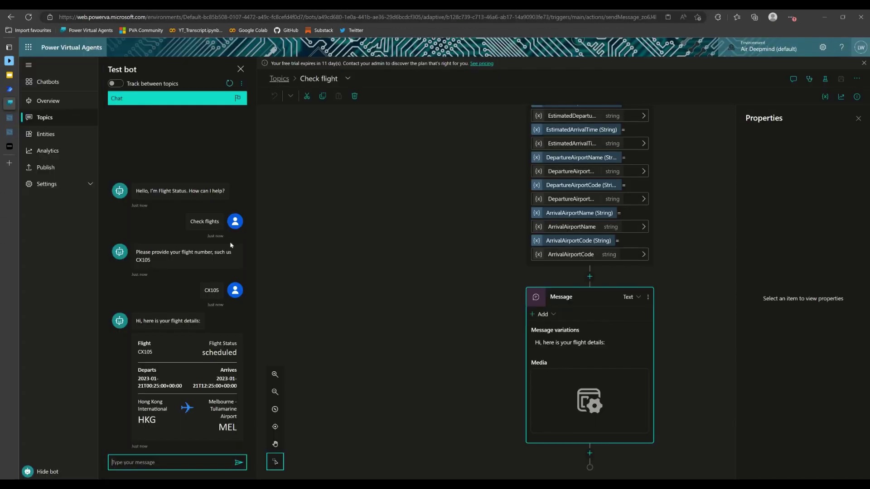
left_click(600, 386)
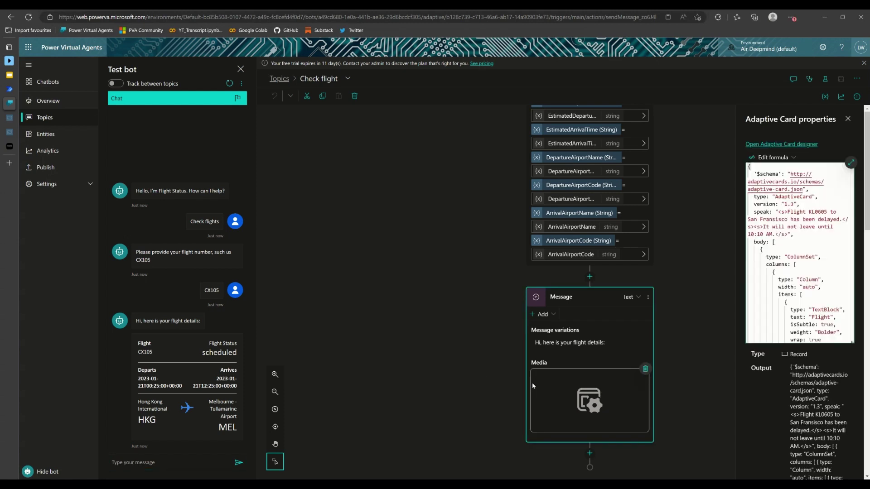
left_click(171, 368)
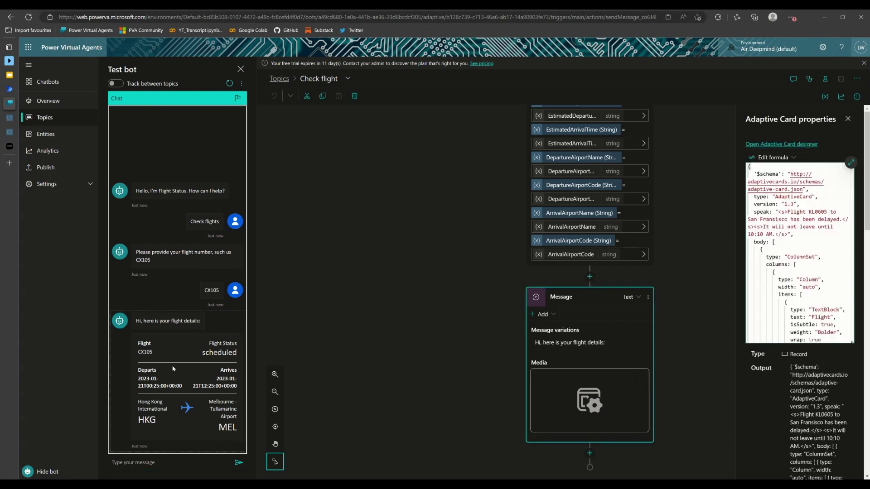
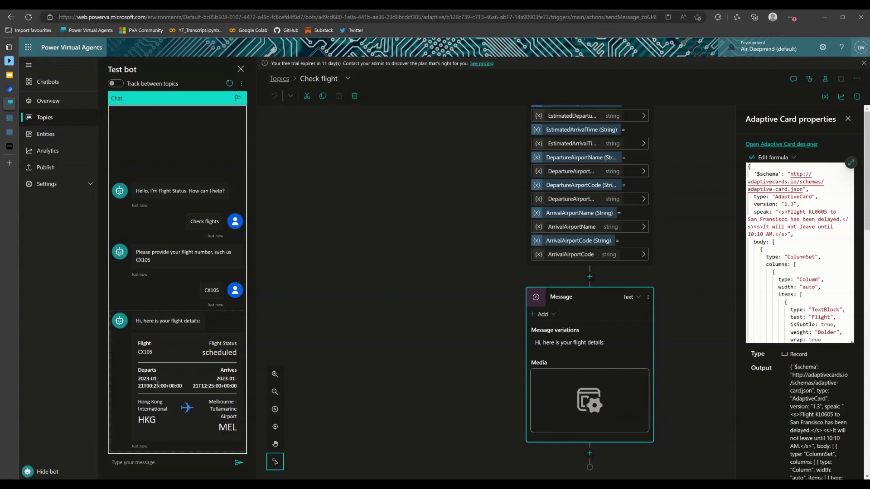
left_click_drag(146, 385, 183, 386)
left_click_drag(141, 402, 141, 410)
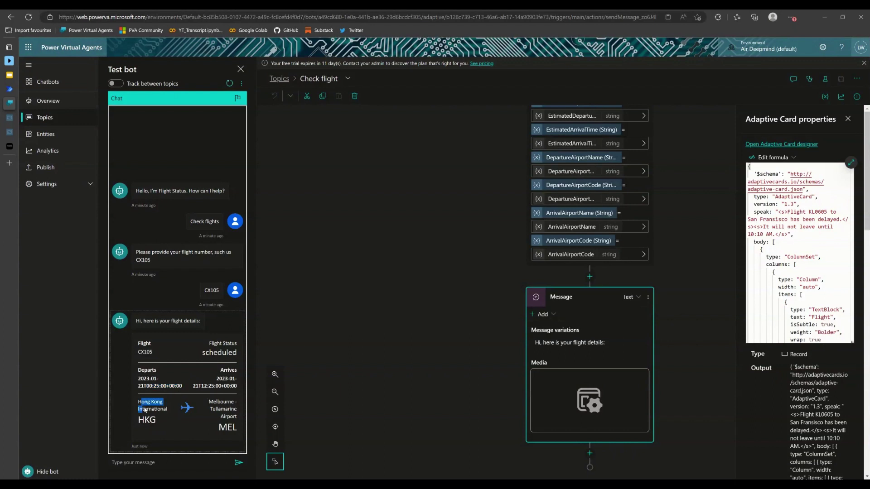
left_click(227, 413)
left_click_drag(139, 402, 168, 409)
left_click(141, 423)
left_click_drag(183, 387, 138, 382)
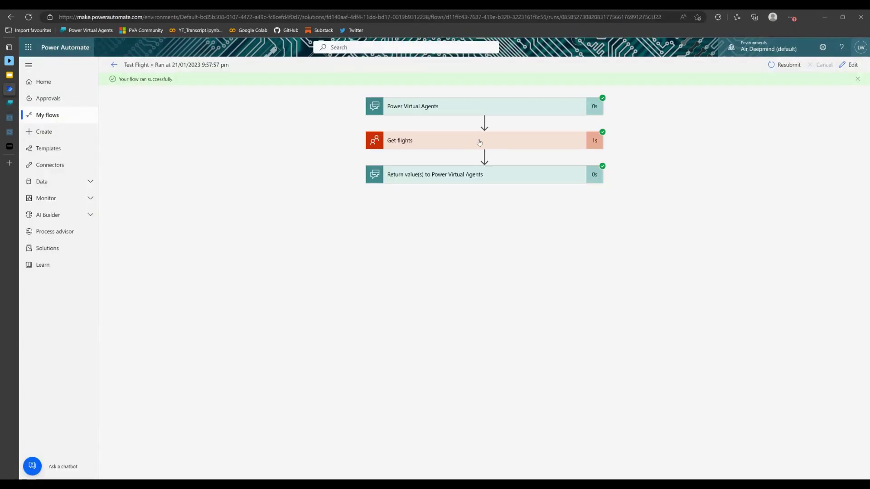
- In the Power Automate run, examine the scheduled and estimated departure times in the raw outputs of the Get flights action
left_click(475, 142)
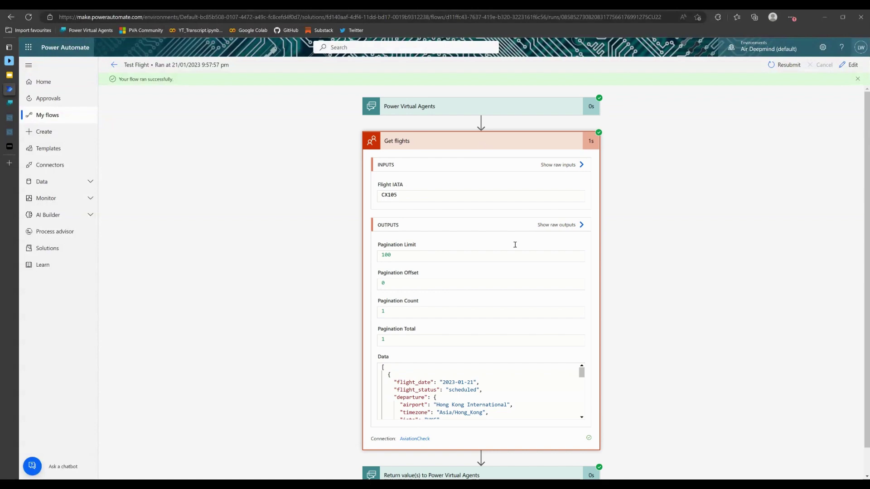
left_click(549, 225)
scroll(740, 255, "down", 2)
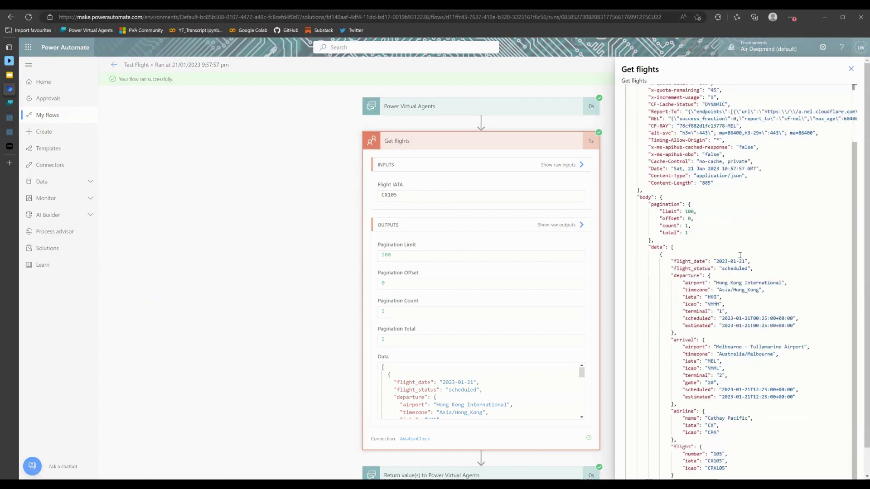
left_click_drag(685, 319, 796, 326)
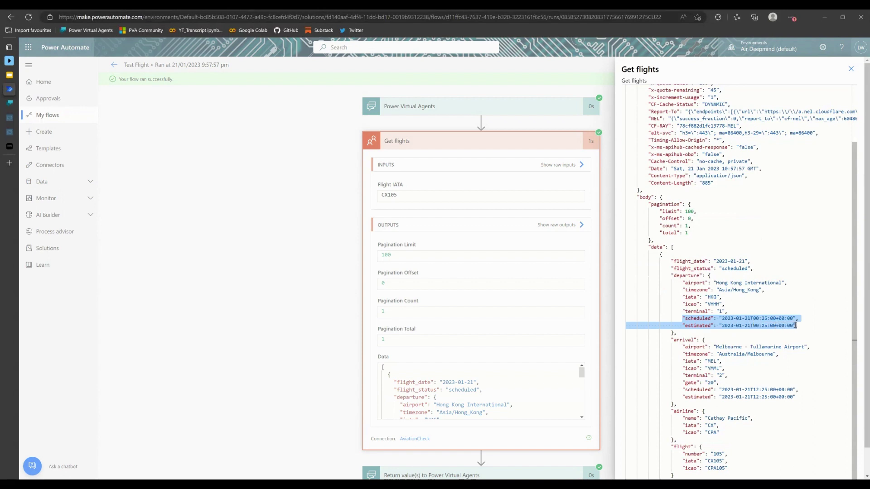
left_click(755, 319)
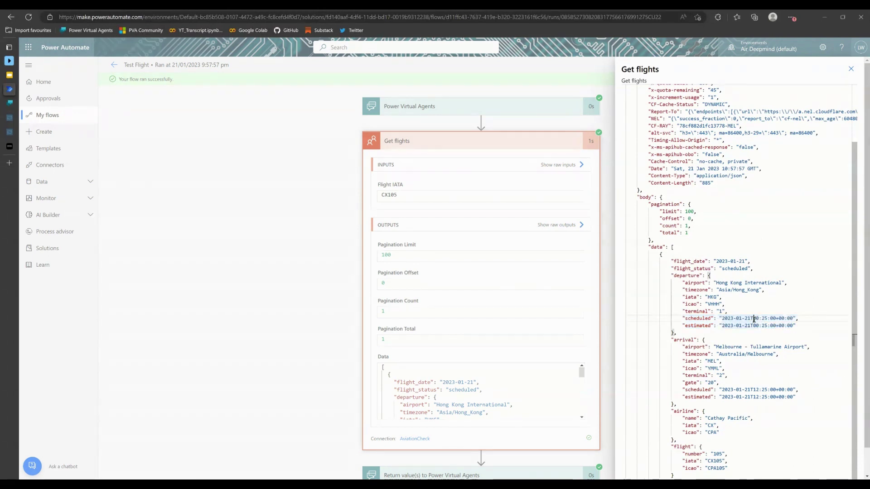
left_click_drag(755, 319, 793, 325)
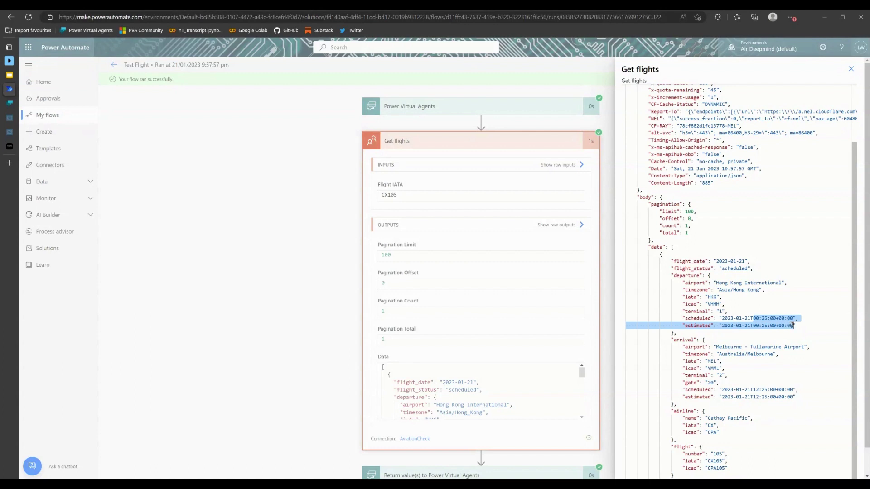
left_click(766, 322)
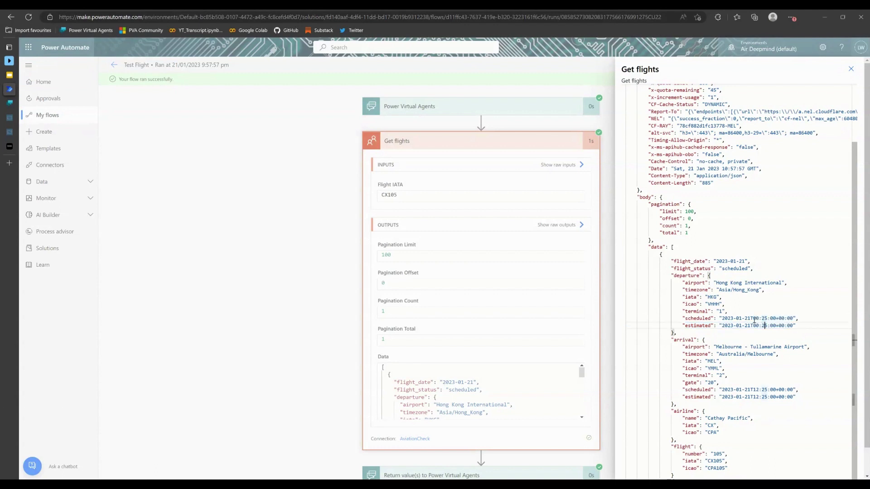
left_click_drag(754, 318, 791, 326)
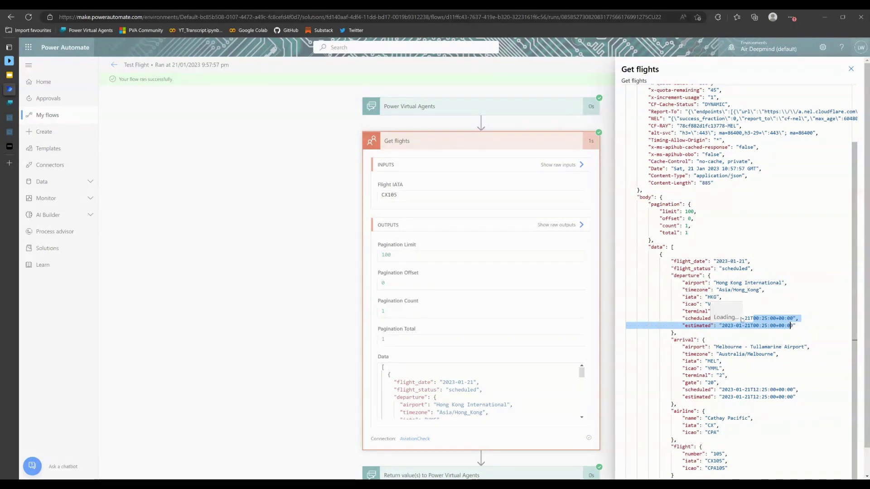
left_click(192, 135)
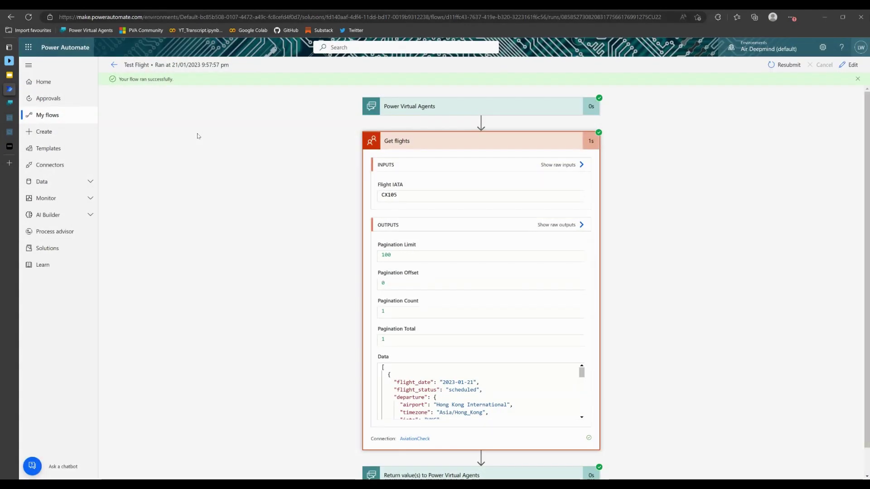
- Leave the run view and open the Test Flight flow for editing, with the Get flights action selected and collapsed
left_click(115, 65)
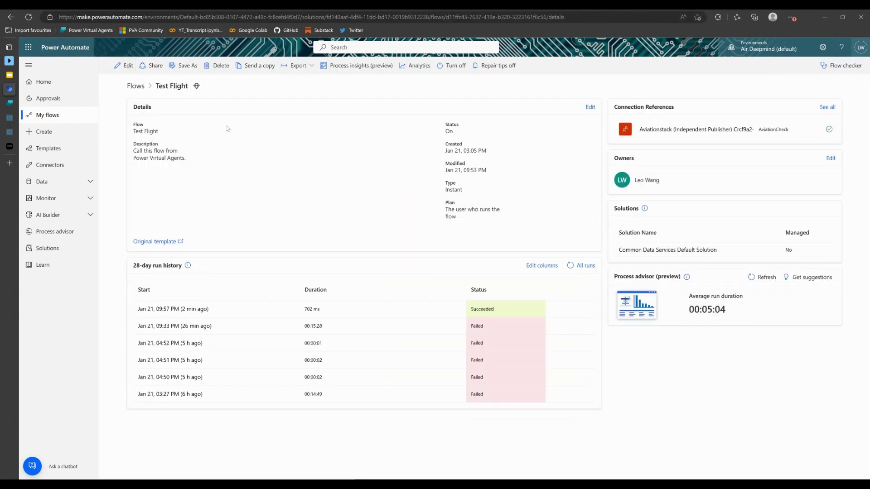
left_click(125, 66)
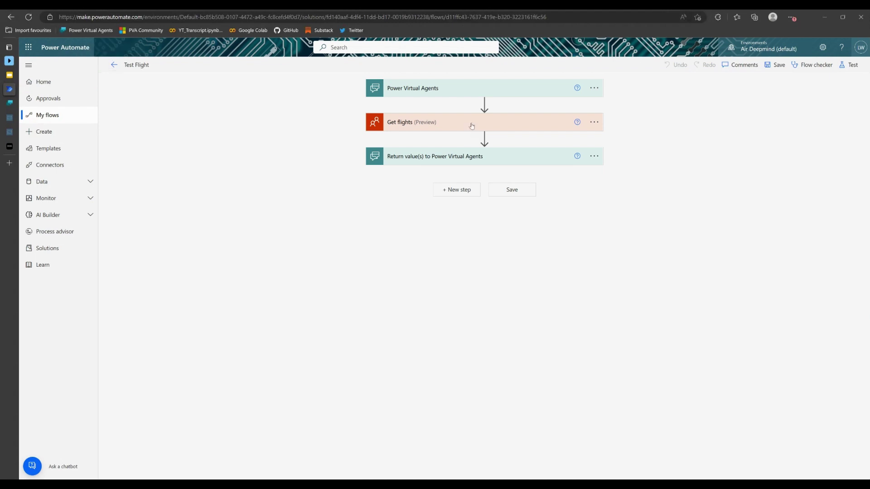
left_click(472, 126)
left_click(471, 126)
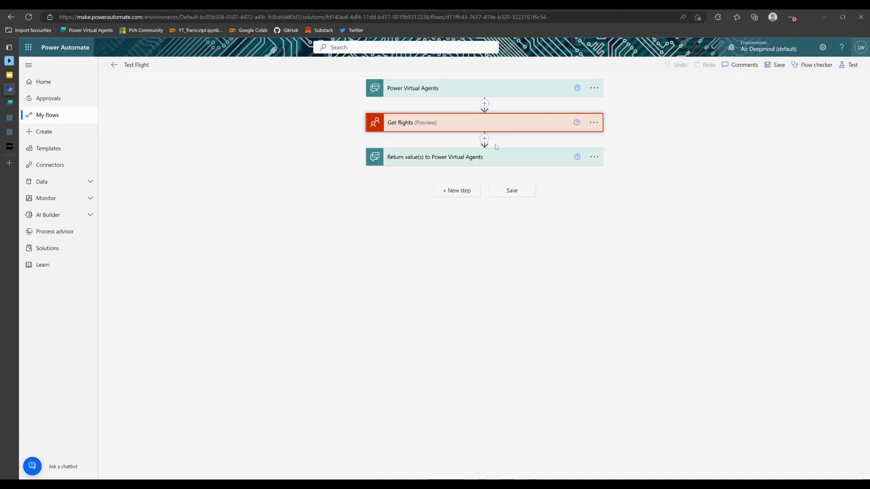
- Expand the Return value(s) to Power Virtual Agents action and examine the expression behind the EstimatedDepartureTime output
left_click(481, 161)
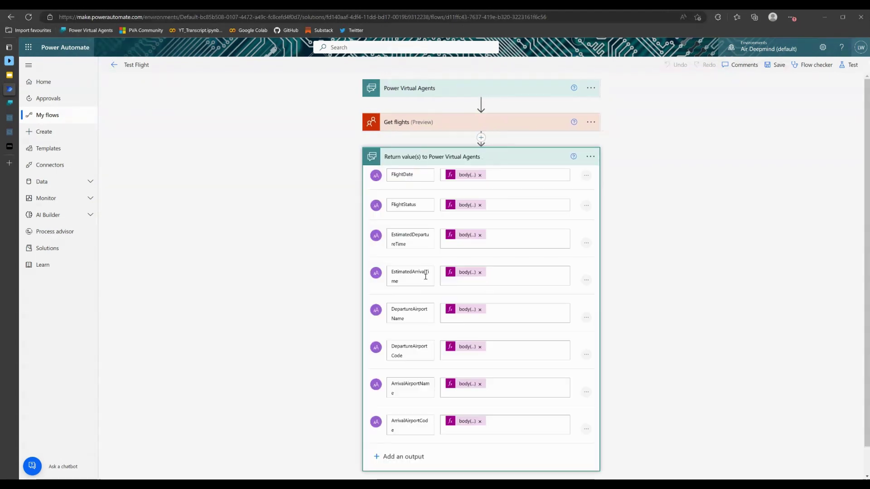
left_click(467, 234)
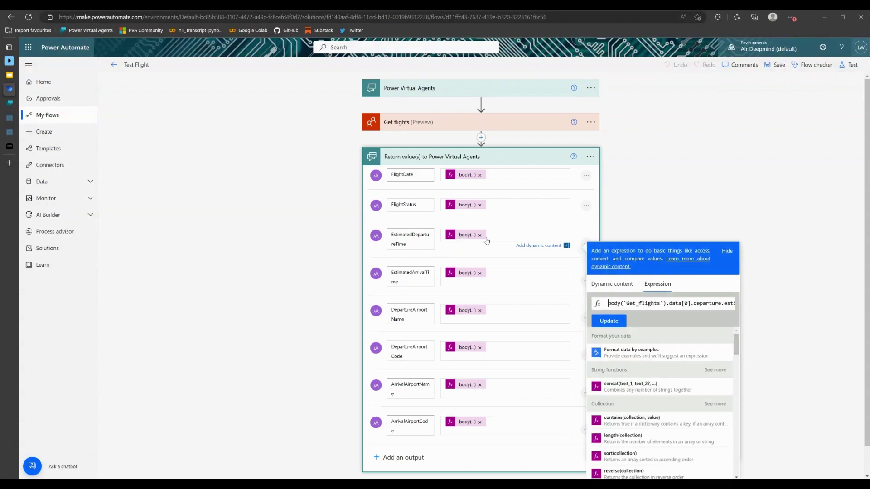
left_click_drag(607, 303, 730, 304)
left_click(730, 304)
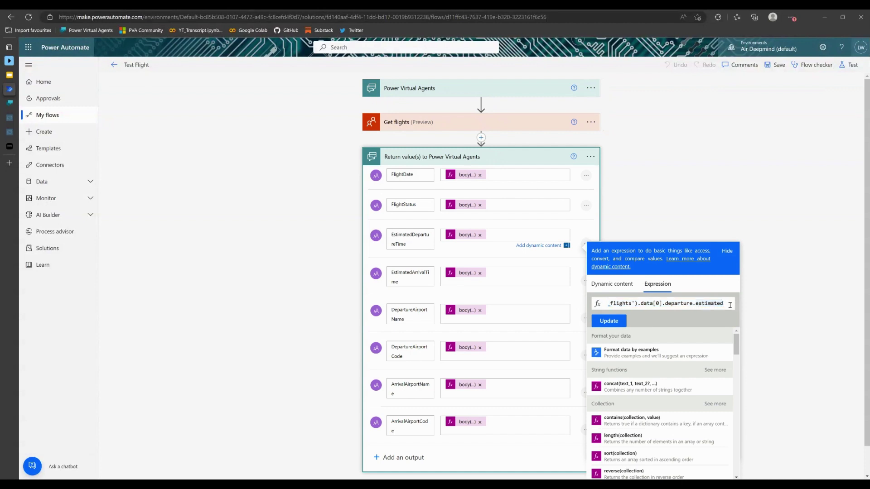
key("Home")
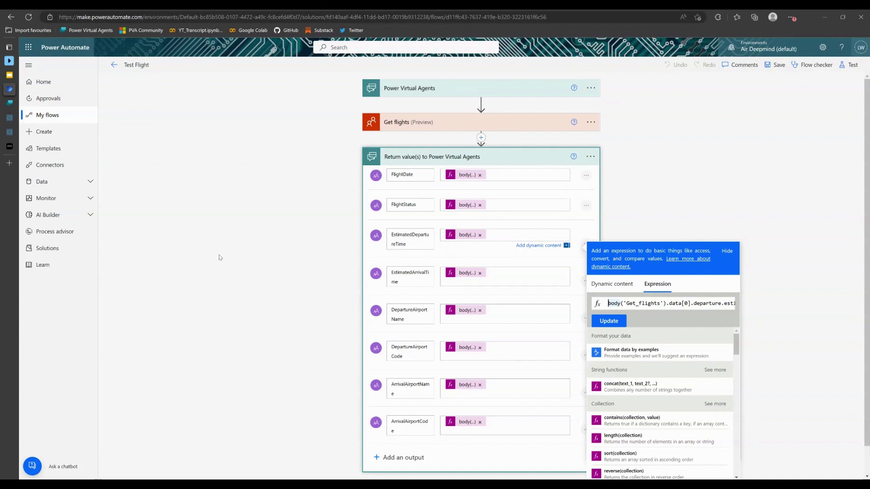
- Copy the formatDateTime expression with the 'dd-MMM-yyyy HH:mm' format from the ChatGPT Coding conversation and return to the Test Flight flow
mouse_move(11, 159)
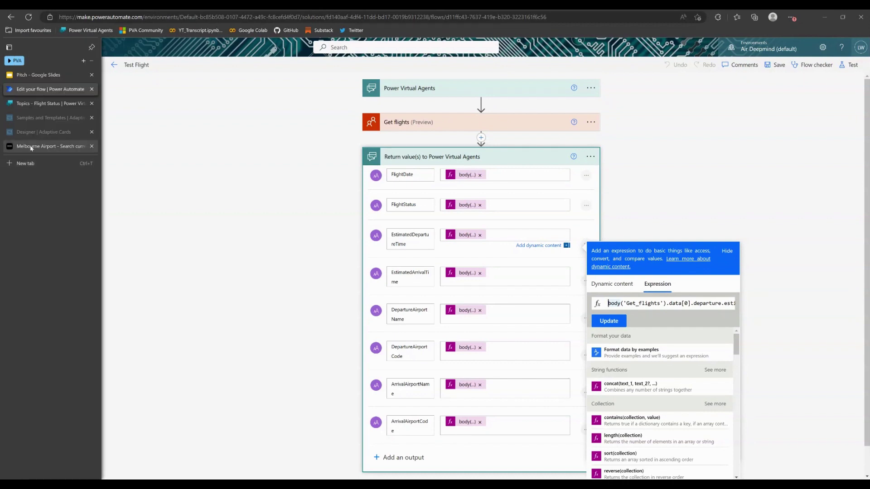
left_click(31, 147)
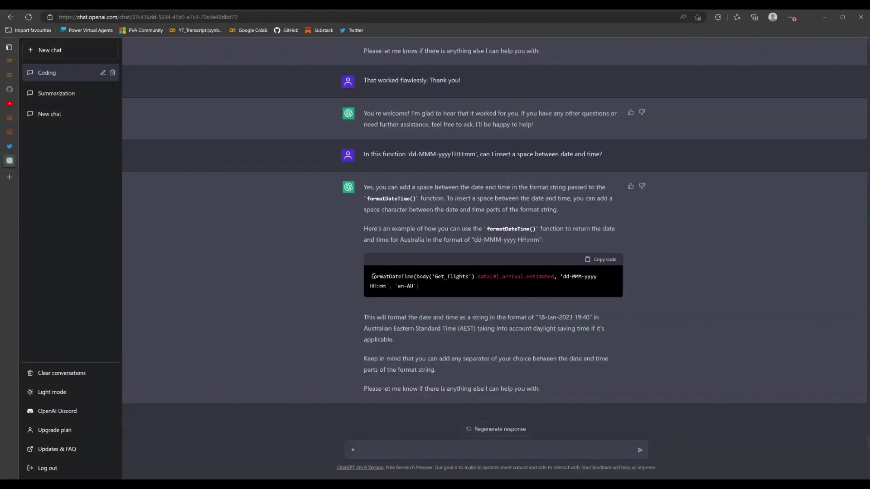
left_click_drag(369, 279, 421, 290)
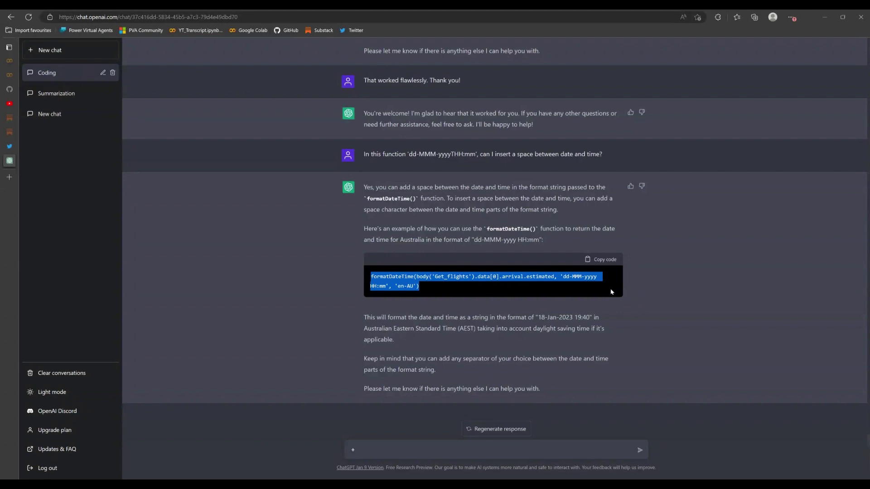
left_click(604, 260)
key("alt+Tab")
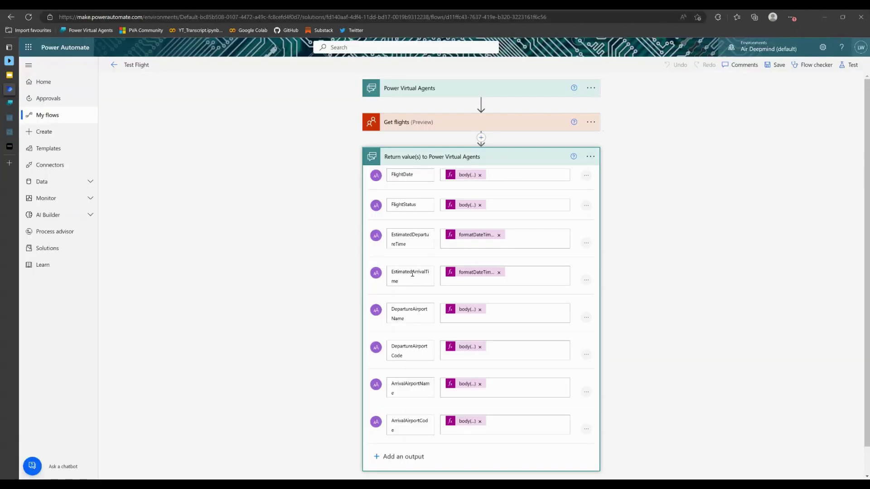
- Open the EstimatedArrivalTime output's formatDateTime expression and examine its date format, locale and the arrival.estimated field it reads
left_click(469, 274)
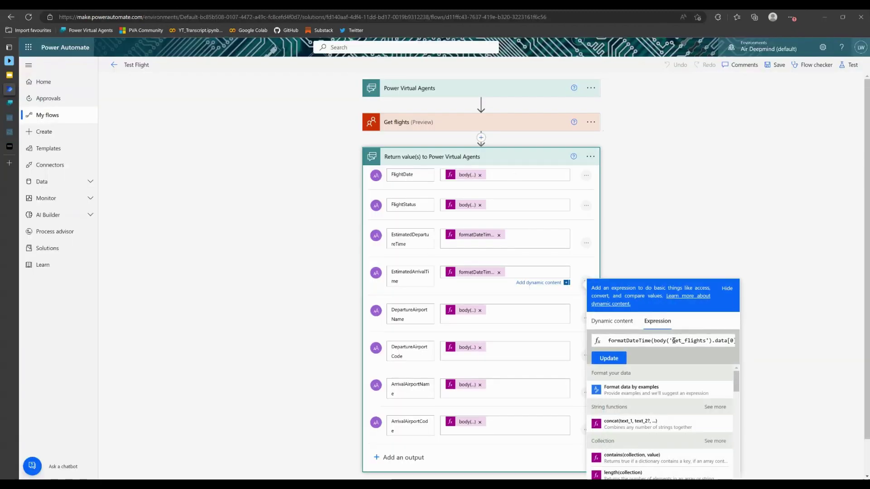
key("End")
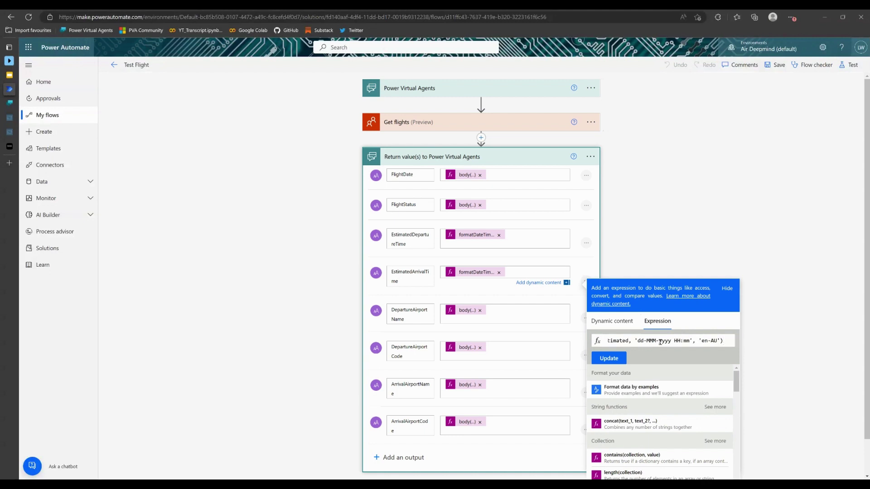
key("Home")
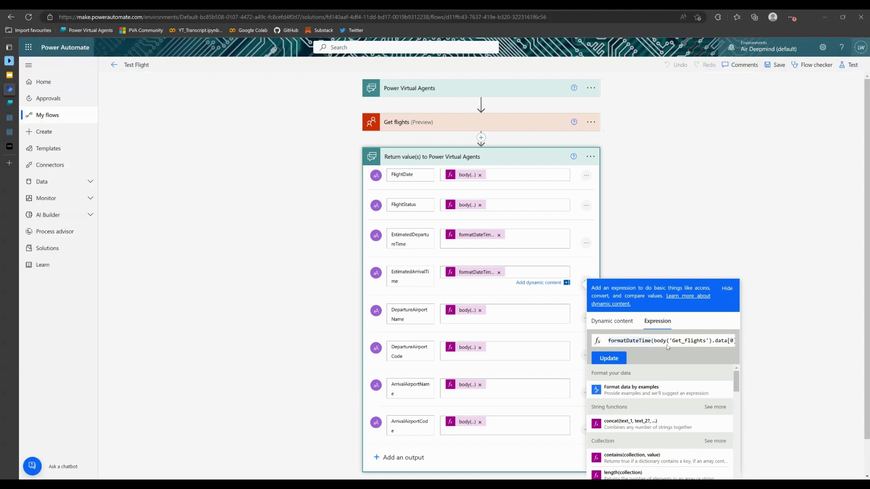
double_click(671, 341)
key("Right")
key("Right")
key("Right")
key("Right")
key("Right")
key("Right")
key("Right")
key("Right")
key("Right")
key("Right")
key("Right")
key("Right")
key("Right")
key("Right")
key("Right")
key("Right")
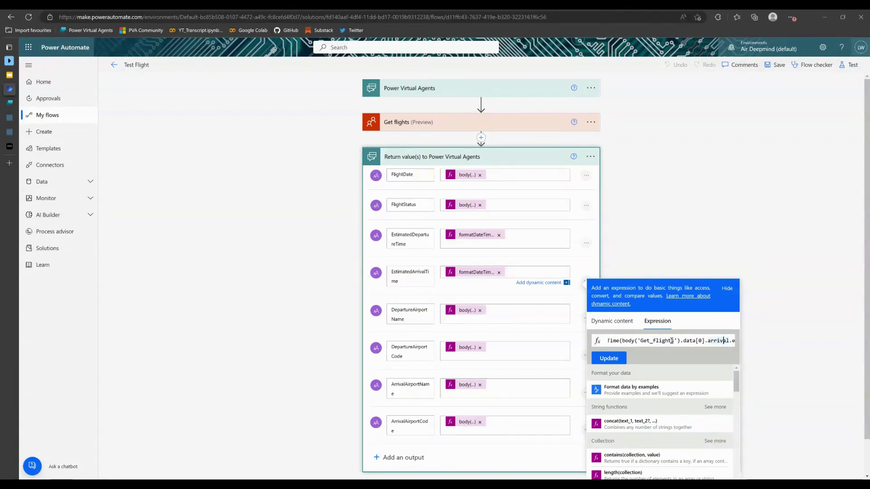
key("Right")
key("Right")
key("Right")
key("Right")
key("Right")
key("Right")
key("Right")
key("Right")
key("Right")
key("Right")
key("Right")
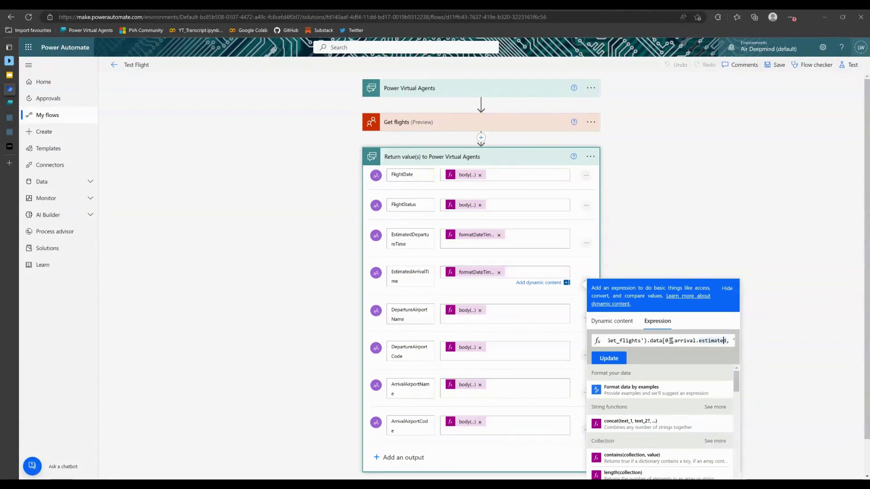
key("Right")
key("Right")
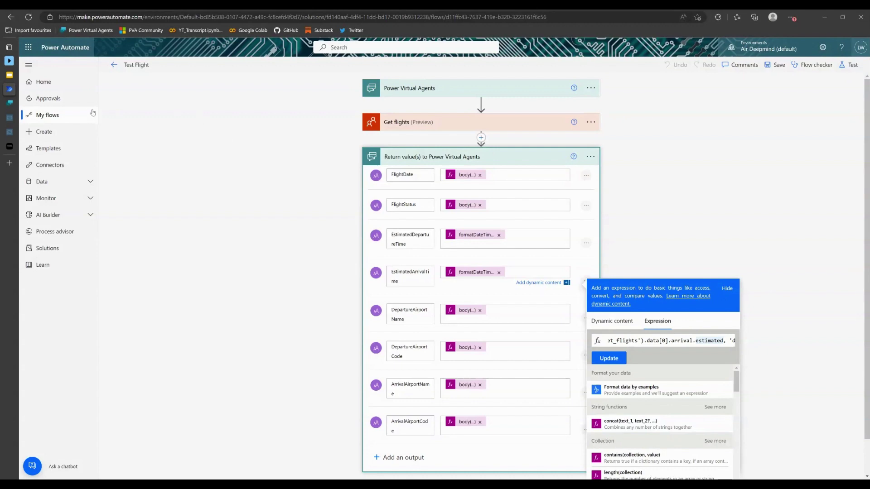
- Refresh the Test Flight run history and examine the Get flights action in the newest run
left_click(40, 104)
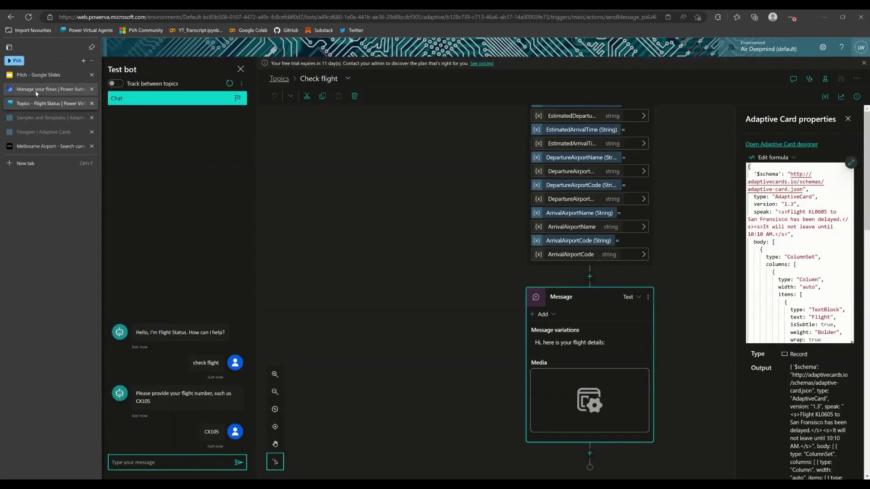
left_click(49, 90)
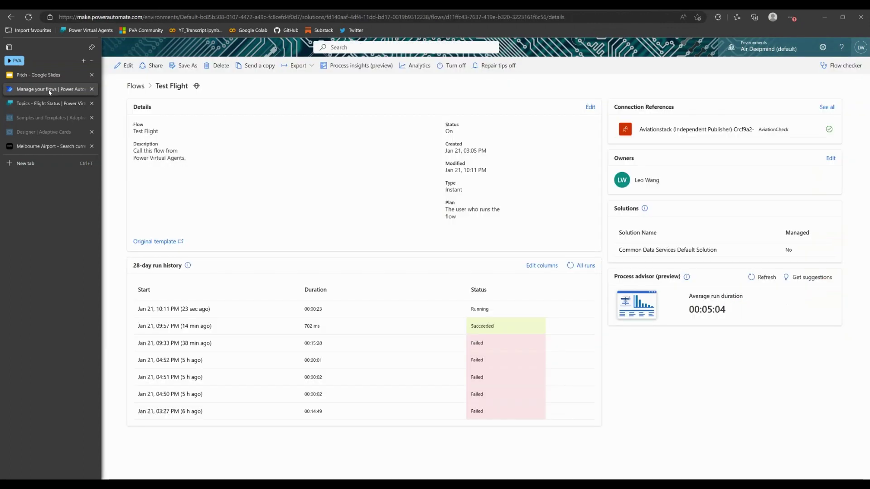
left_click(570, 268)
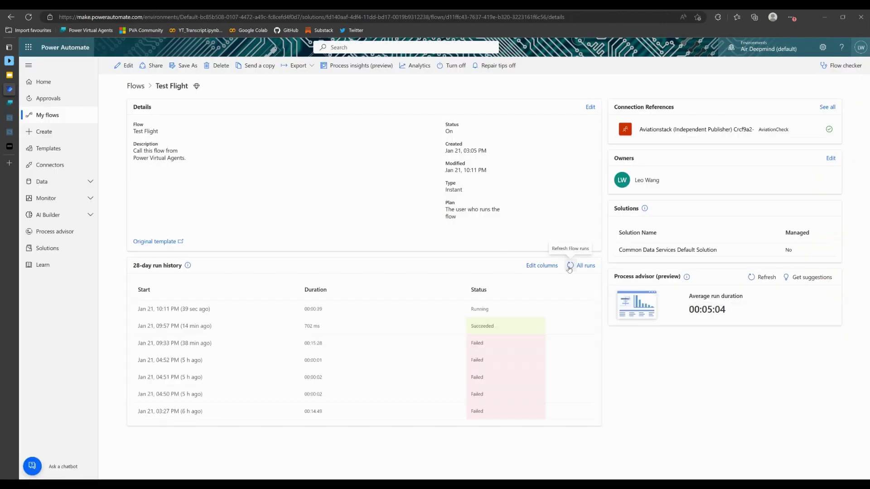
left_click(190, 310)
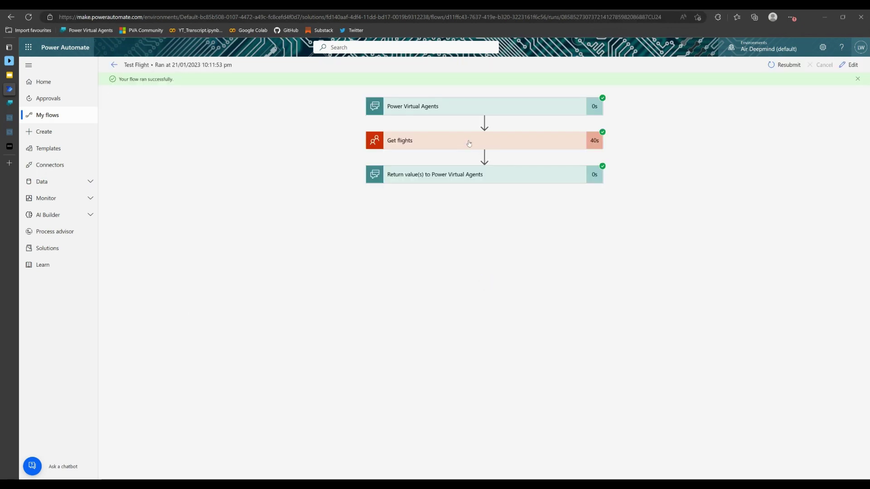
left_click(469, 144)
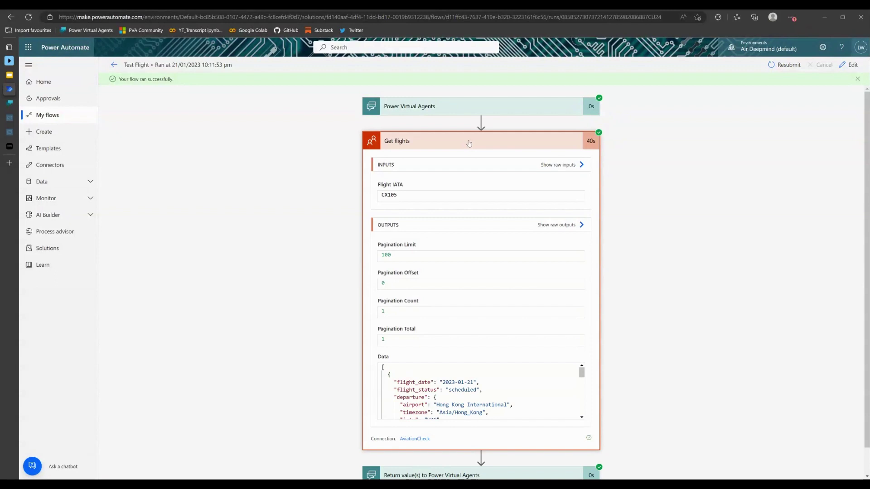
left_click(469, 144)
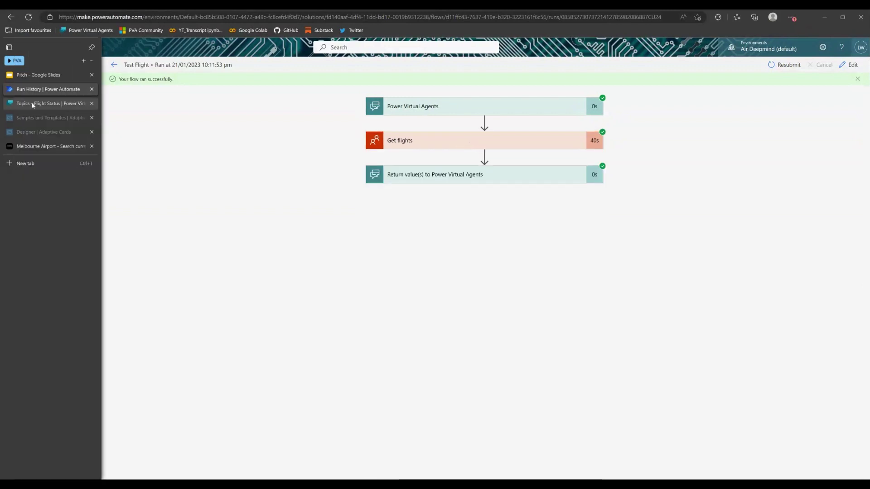
- Switch to Power Virtual Agents and examine the departure and arrival times on the CX105 card in the test chat
left_click(32, 105)
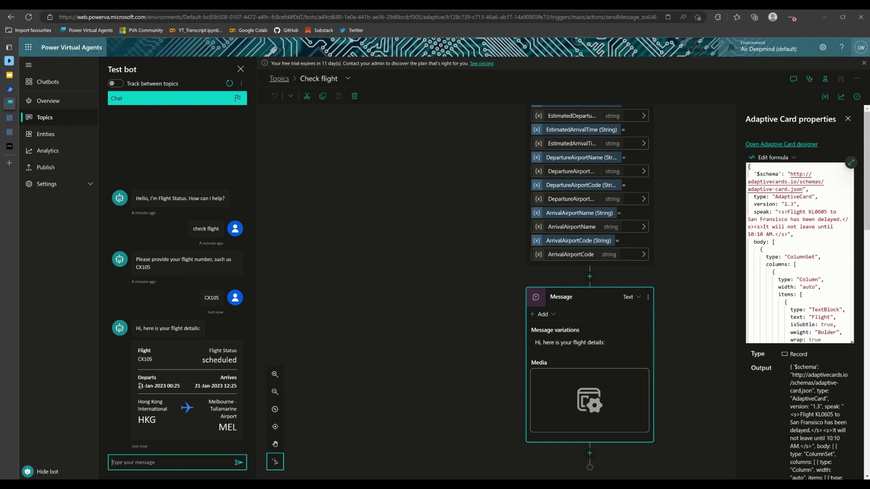
left_click_drag(139, 386, 183, 389)
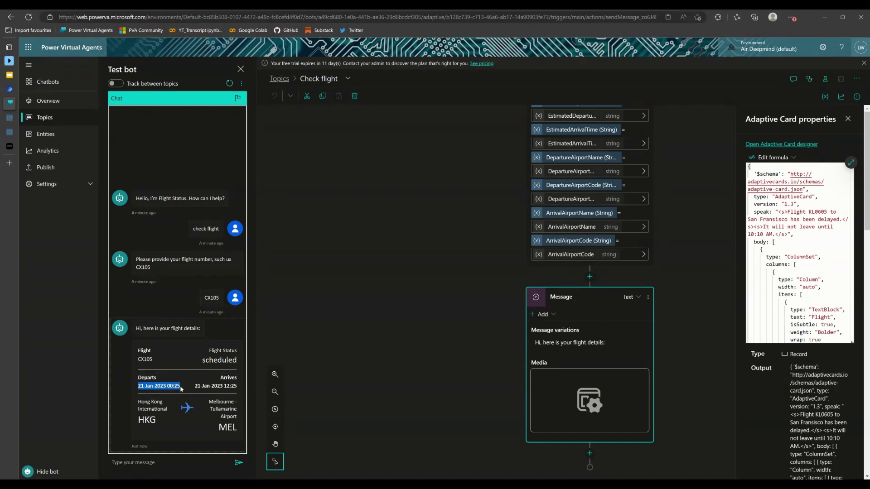
left_click(181, 389)
left_click_drag(211, 386, 237, 387)
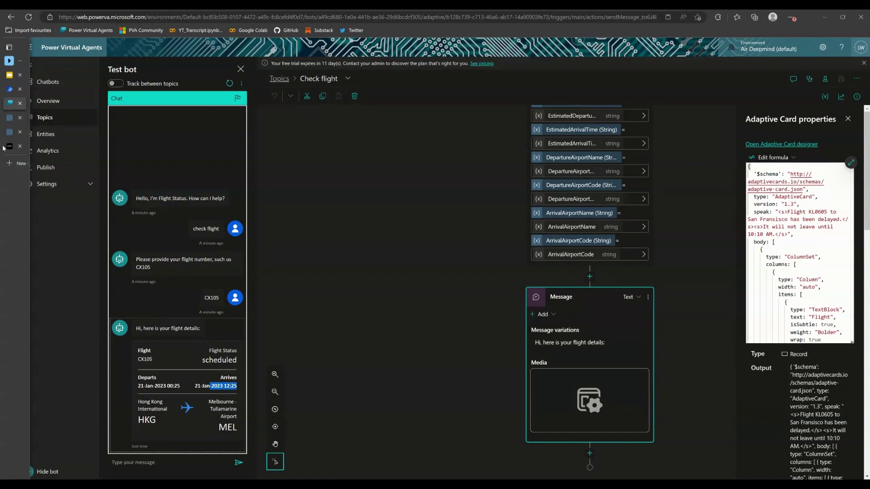
- Switch to the Melbourne Airport arrivals page, check the Qantas flight's estimated arrival time and select its flight code QF487
left_click(18, 149)
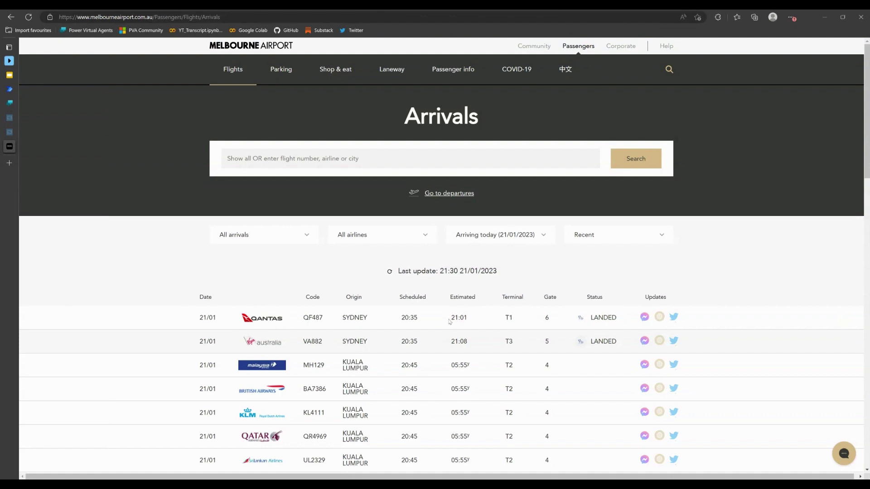
left_click_drag(447, 320, 469, 323)
double_click(309, 319)
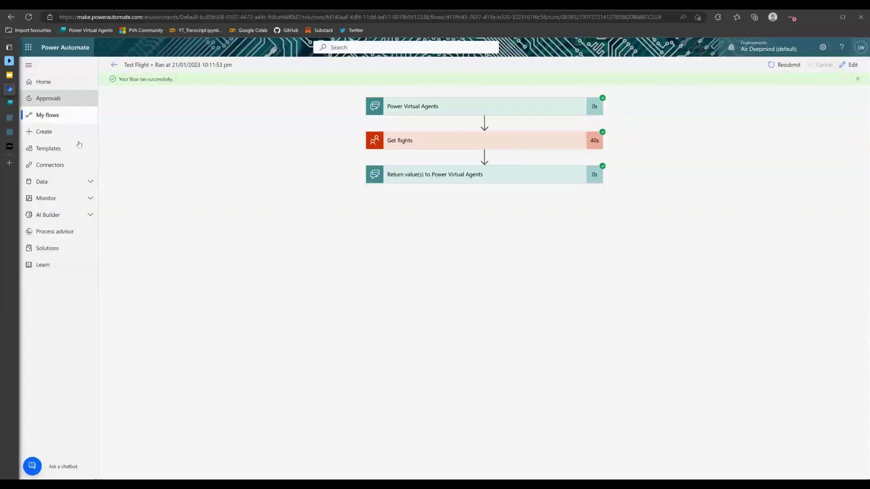
- In the Power Virtual Agents test chat, send "CHECK FLIGHT" and answer the flight number question with QF487
left_click(46, 103)
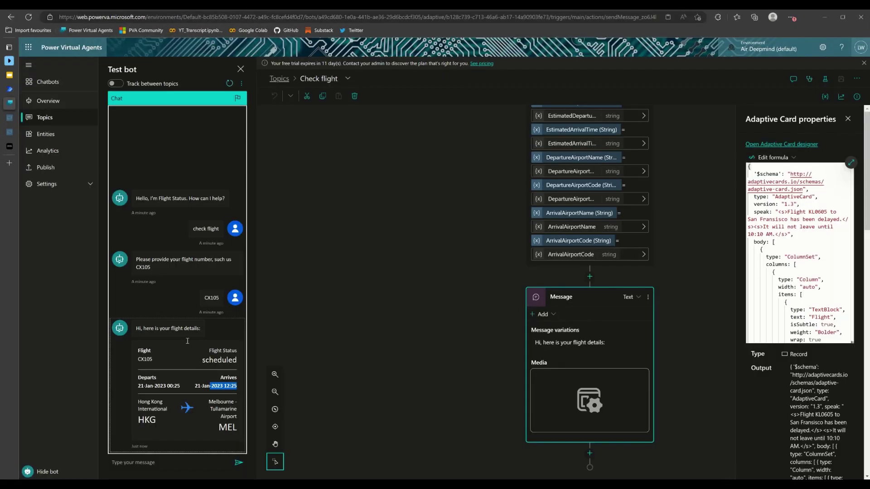
left_click(207, 466)
type("CHECK")
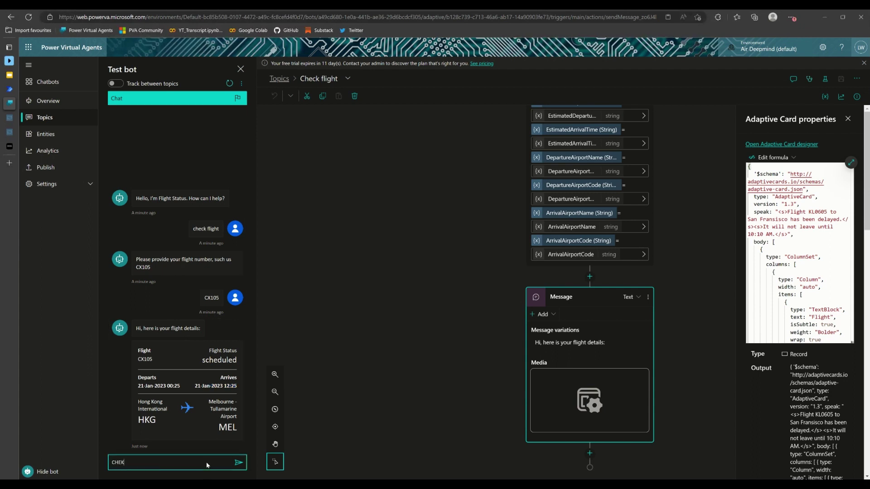
type(" FLIGHT")
key("Return")
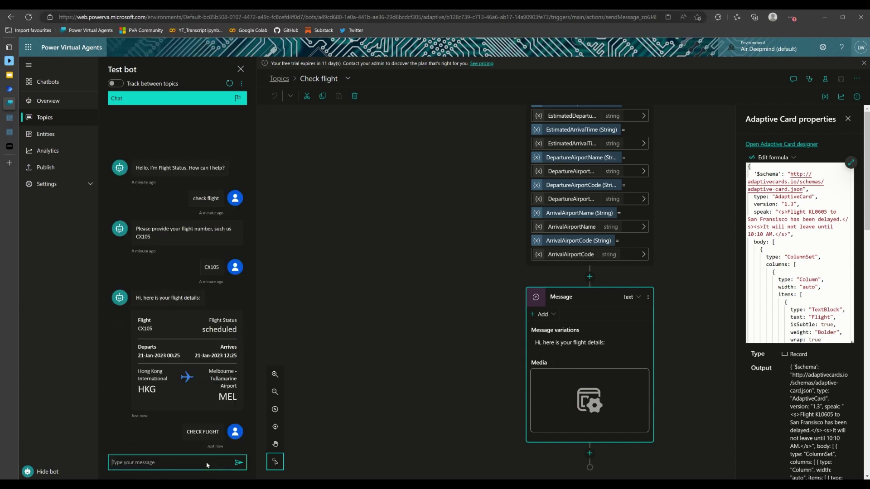
left_click(176, 464)
type("QF487")
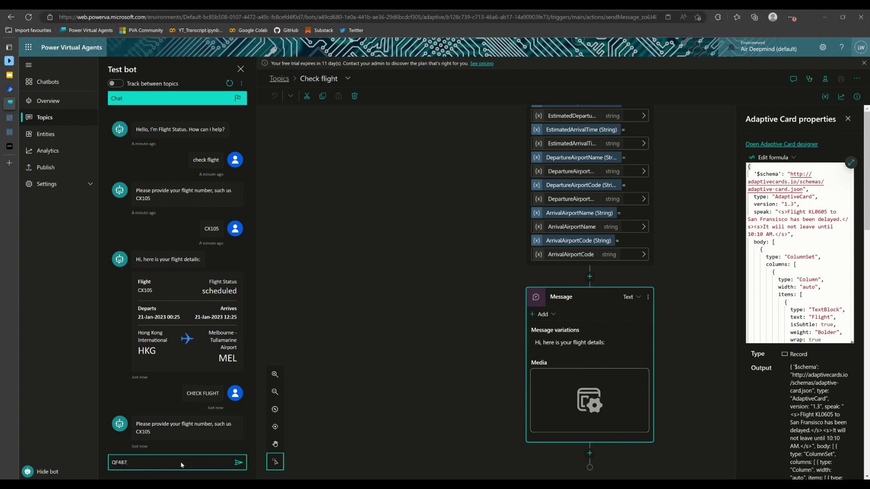
left_click(238, 463)
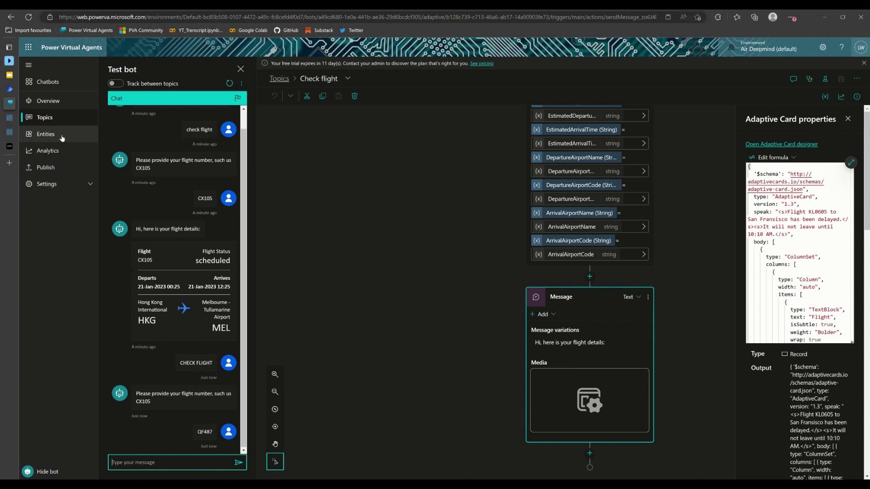
- Check the newest run in the Test Flight run history and examine the arrival time on the QF487 card in the test chat
left_click(8, 90)
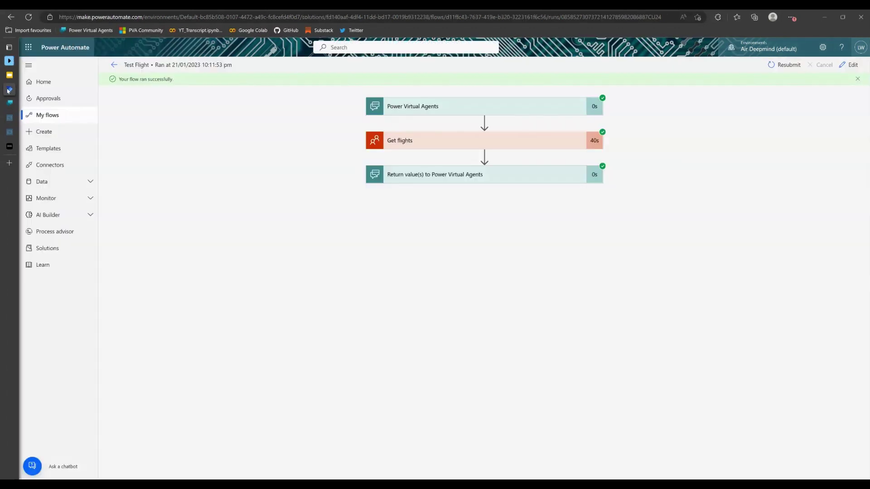
left_click(113, 65)
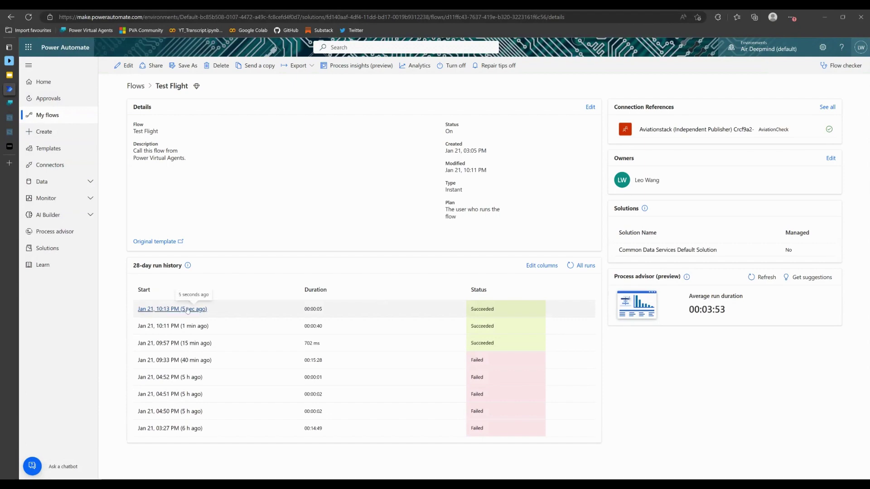
left_click(13, 106)
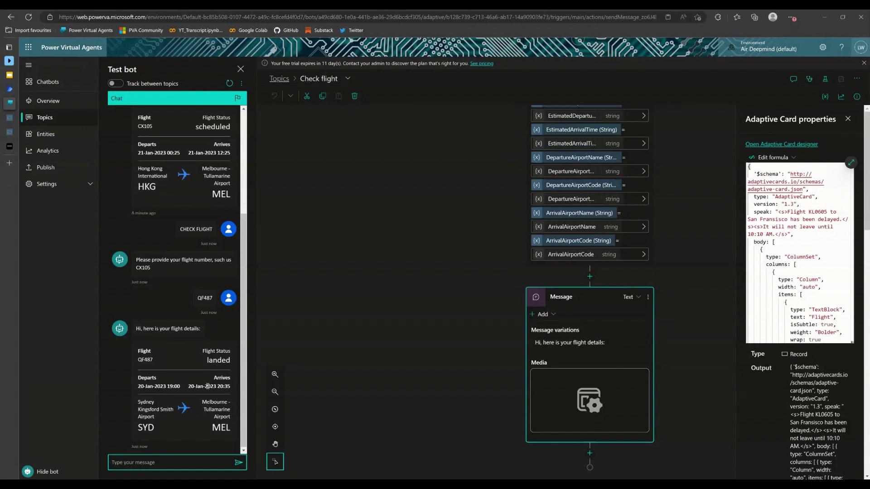
left_click_drag(188, 386, 222, 391)
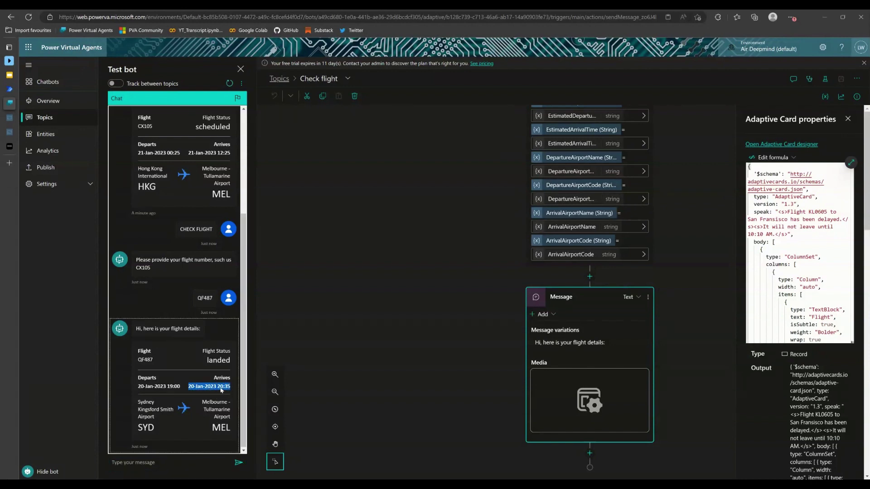
left_click(220, 389)
- Examine QF487's scheduled and estimated arrival times on the Melbourne Airport page and switch back to the Power Virtual Agents test chat
left_click(9, 148)
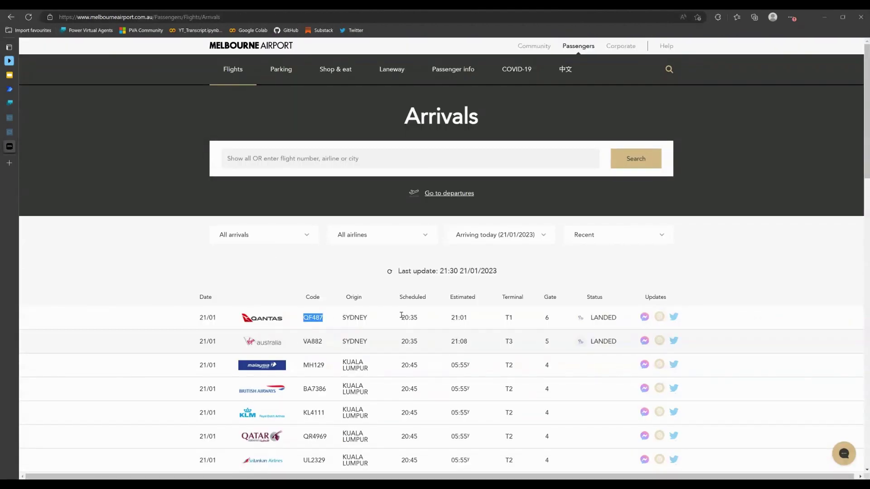
left_click_drag(401, 318, 463, 320)
mouse_move(9, 145)
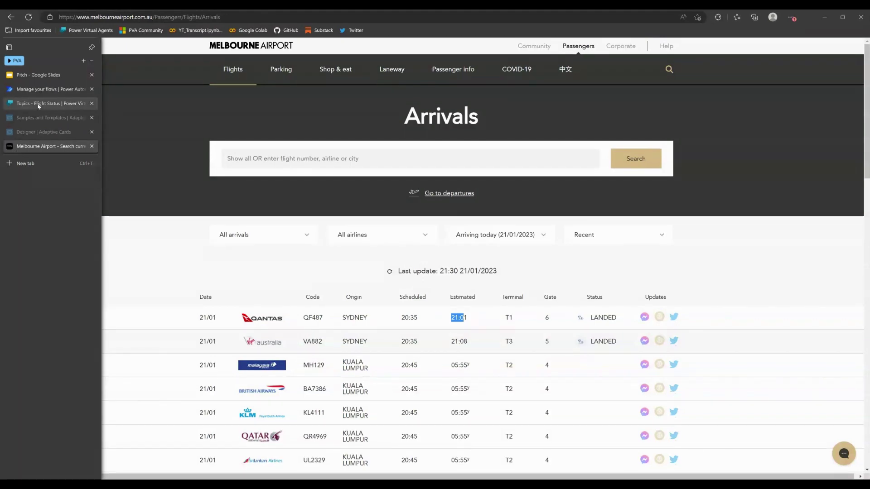
left_click(39, 104)
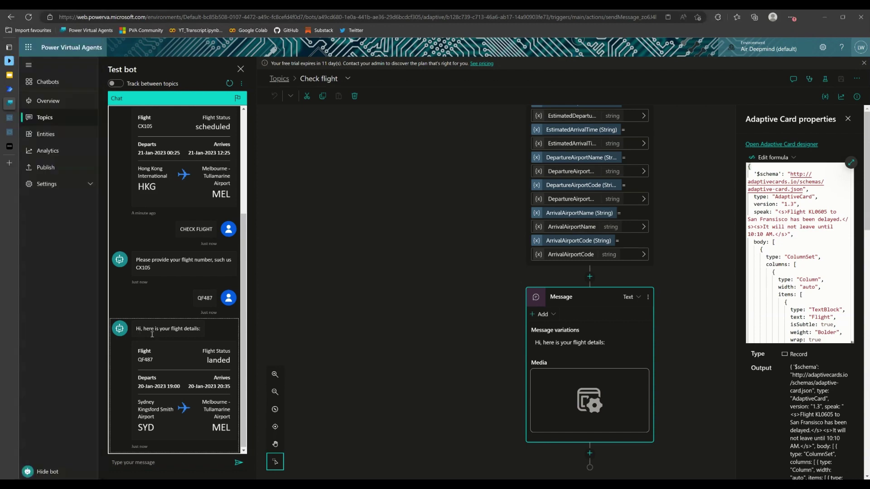